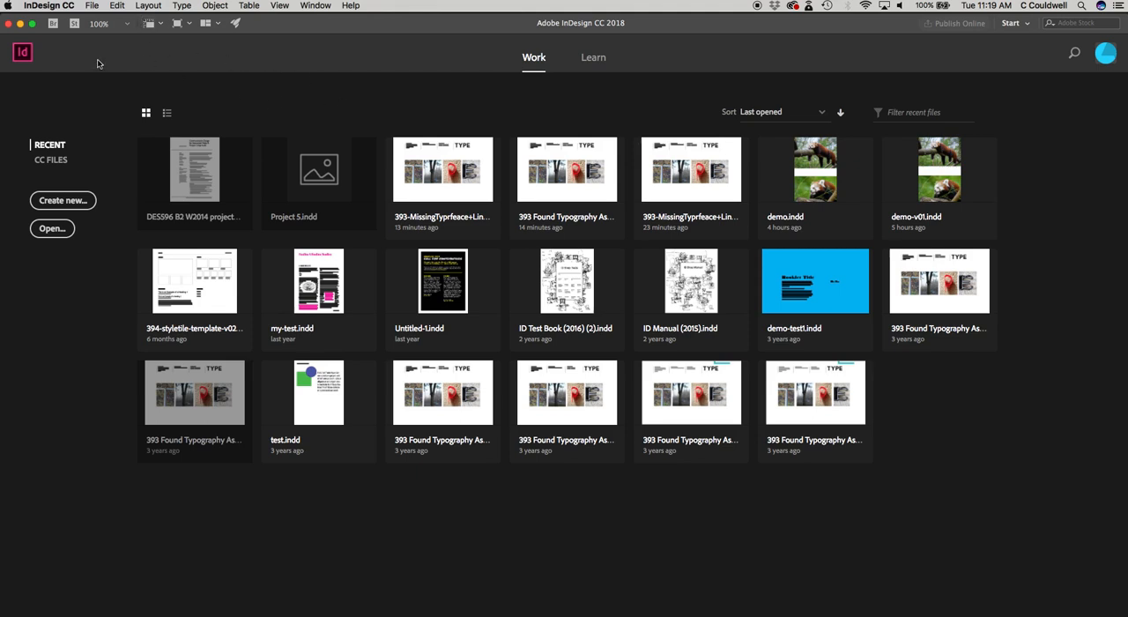
# Step: Open the 393 Found Typography Assignment Template 2019.indd file from the 393 FoundType InD folder
pyautogui.click(93, 6)
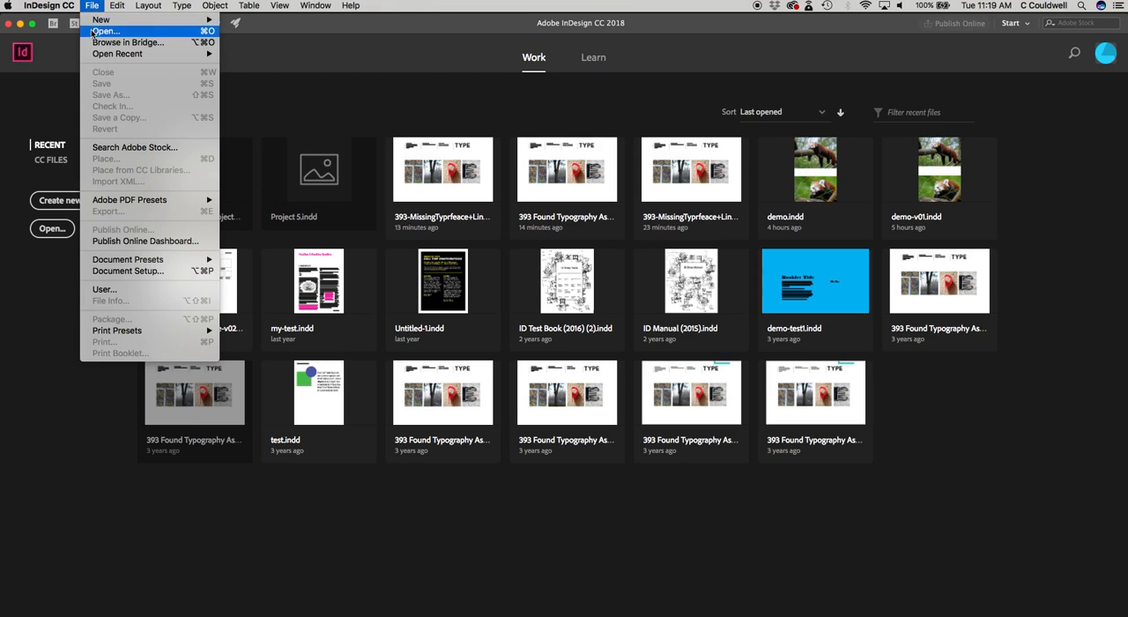
pyautogui.click(40, 321)
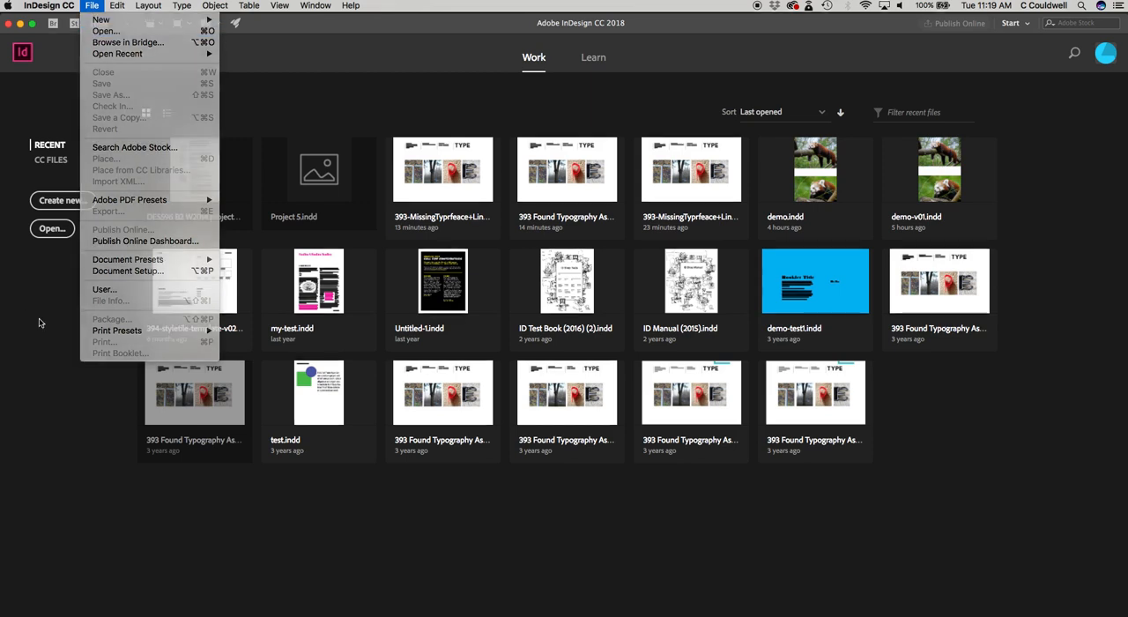
pyautogui.click(53, 230)
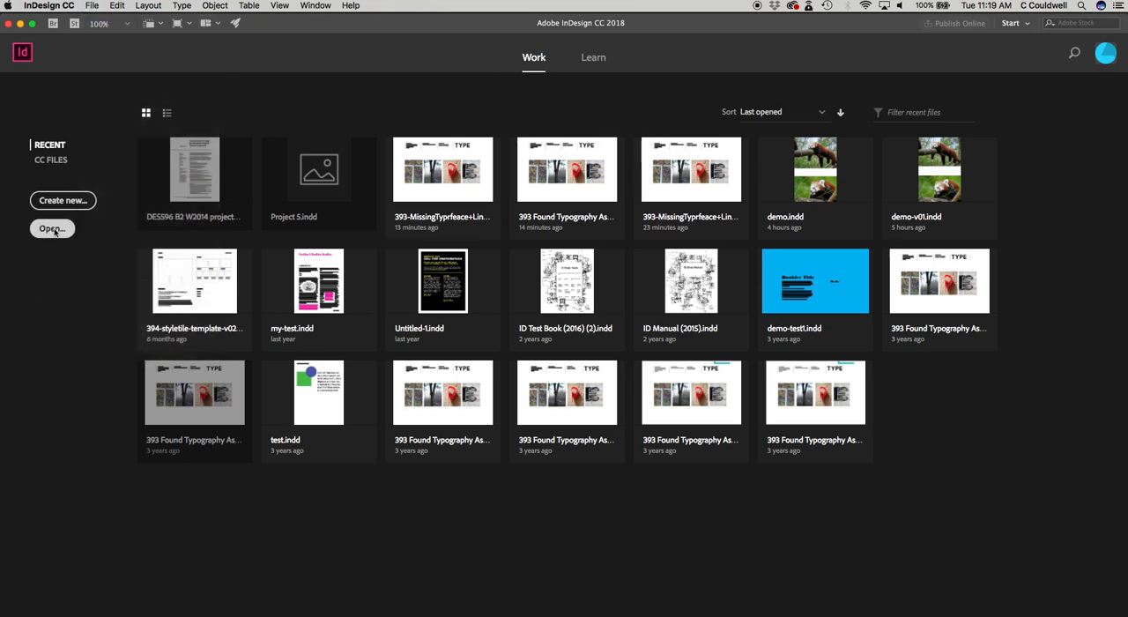
pyautogui.click(533, 138)
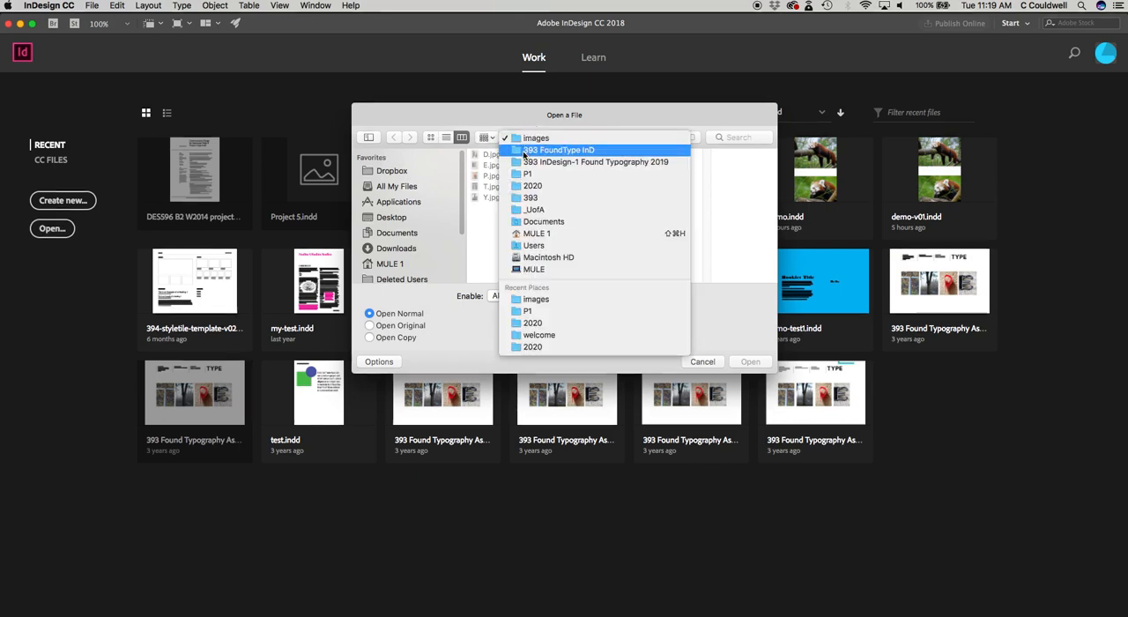
pyautogui.click(542, 150)
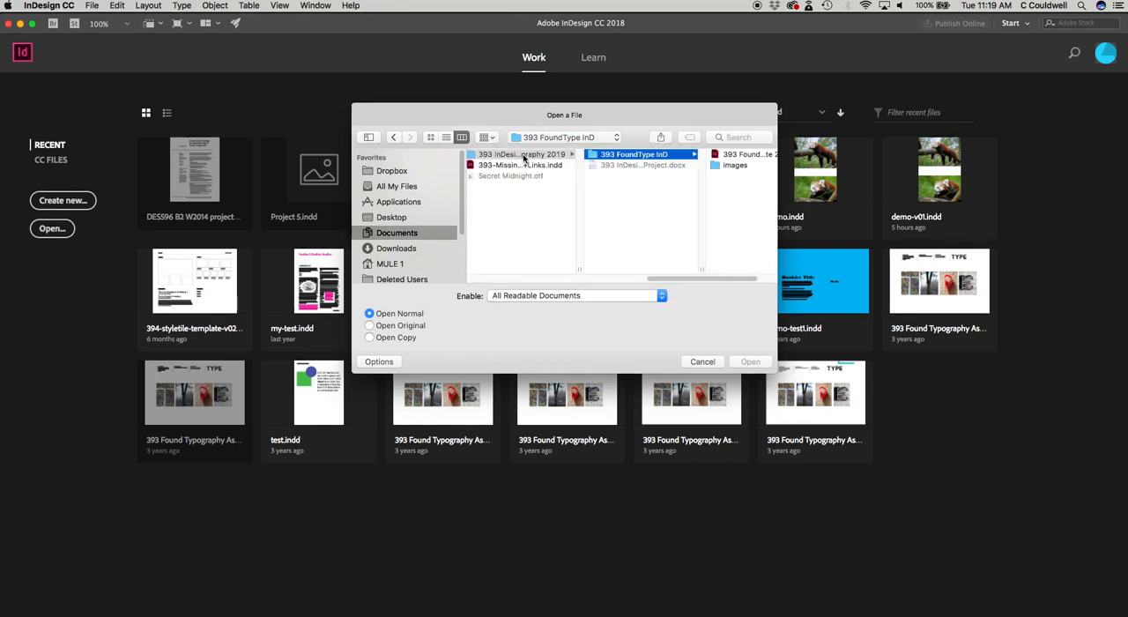
pyautogui.click(743, 155)
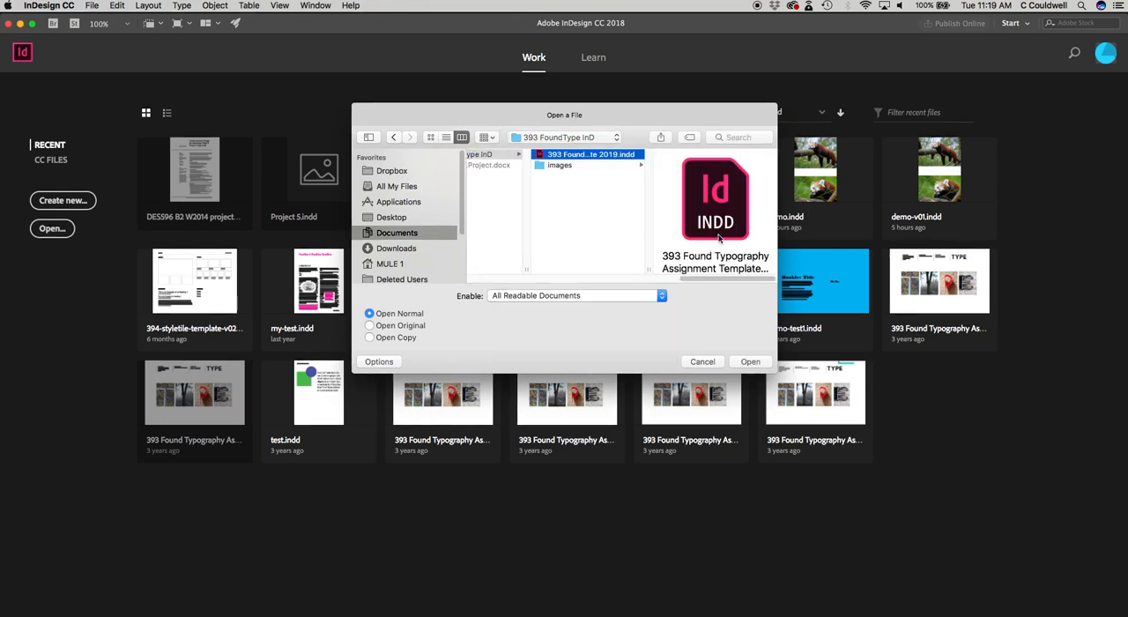
pyautogui.click(749, 361)
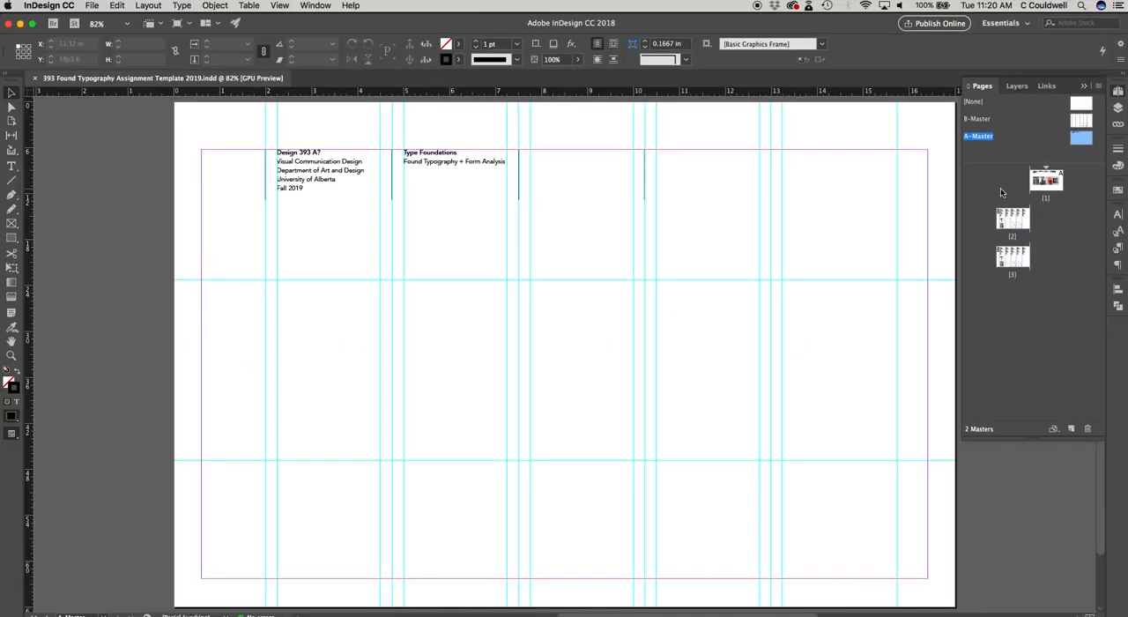
# Step: Examine pages 1 to 3 and compare them with the A-Master and B-Master layouts
pyautogui.doubleClick(1045, 182)
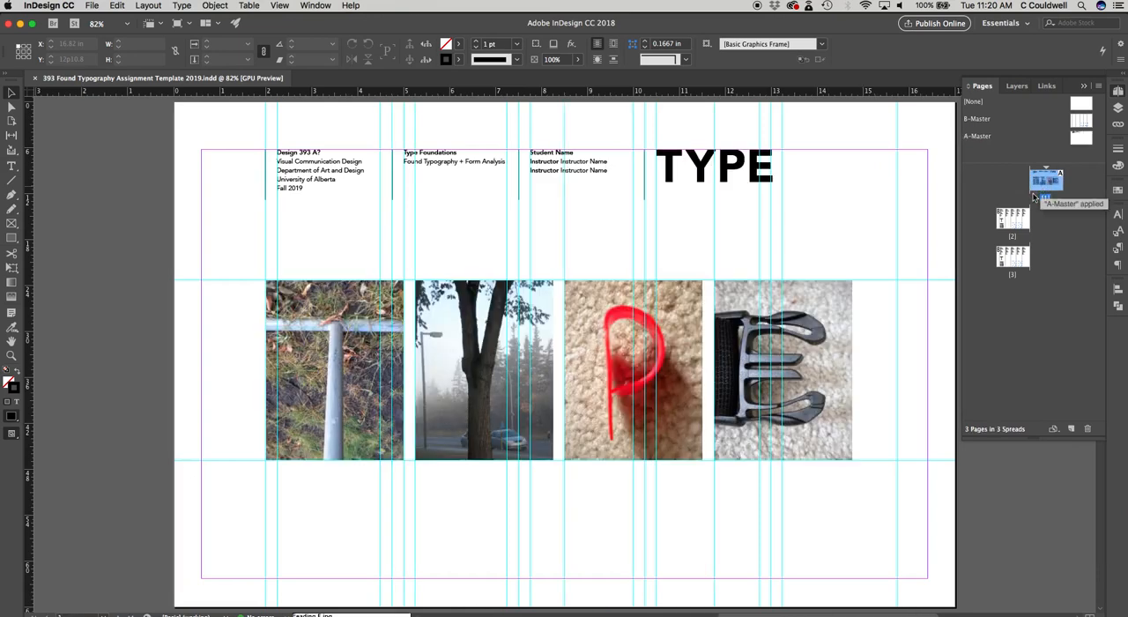
pyautogui.doubleClick(1013, 222)
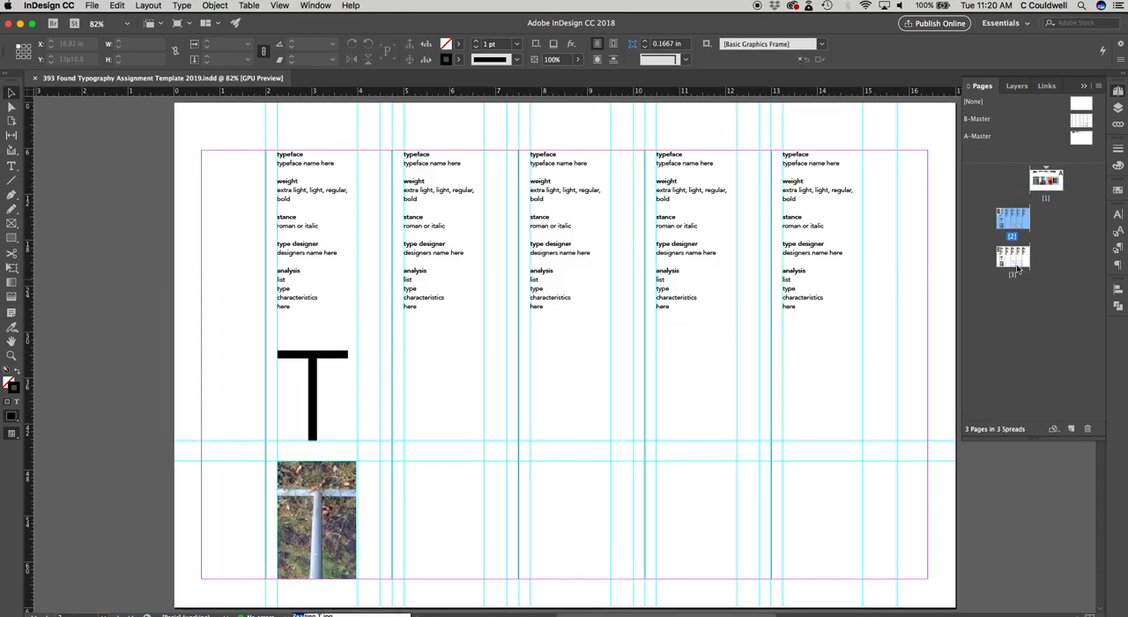
pyautogui.doubleClick(1013, 259)
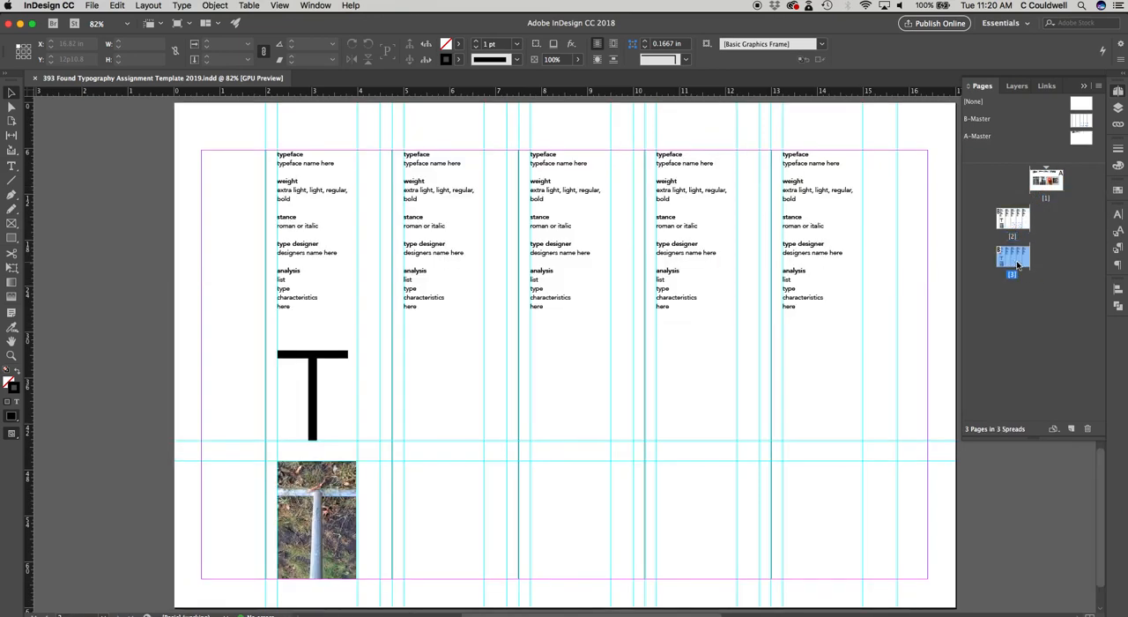
pyautogui.doubleClick(976, 138)
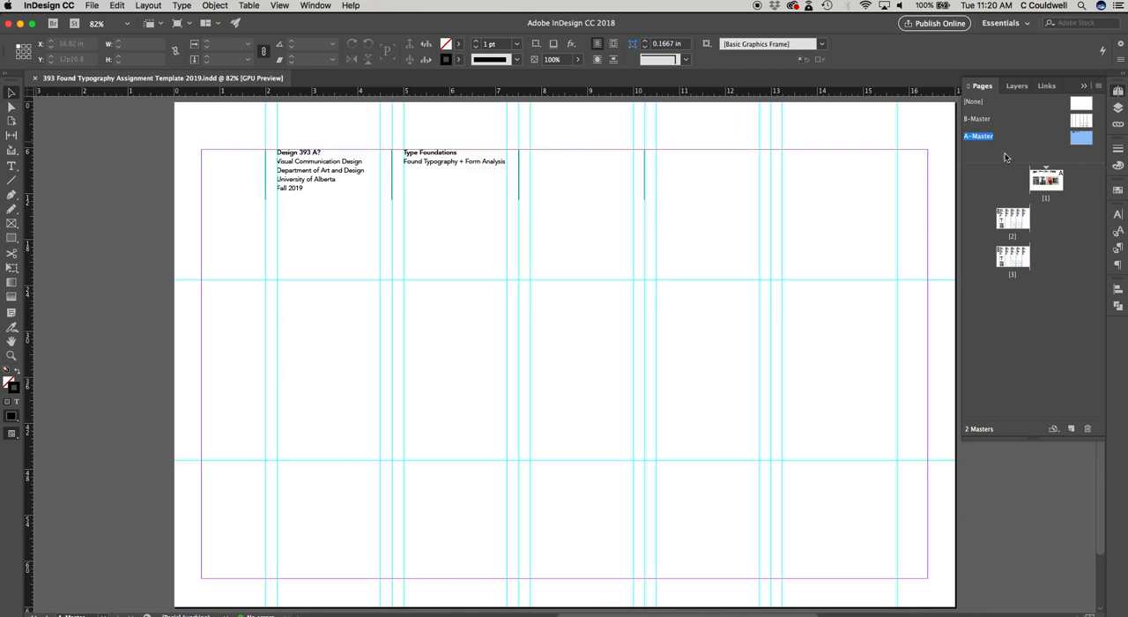
pyautogui.doubleClick(1047, 183)
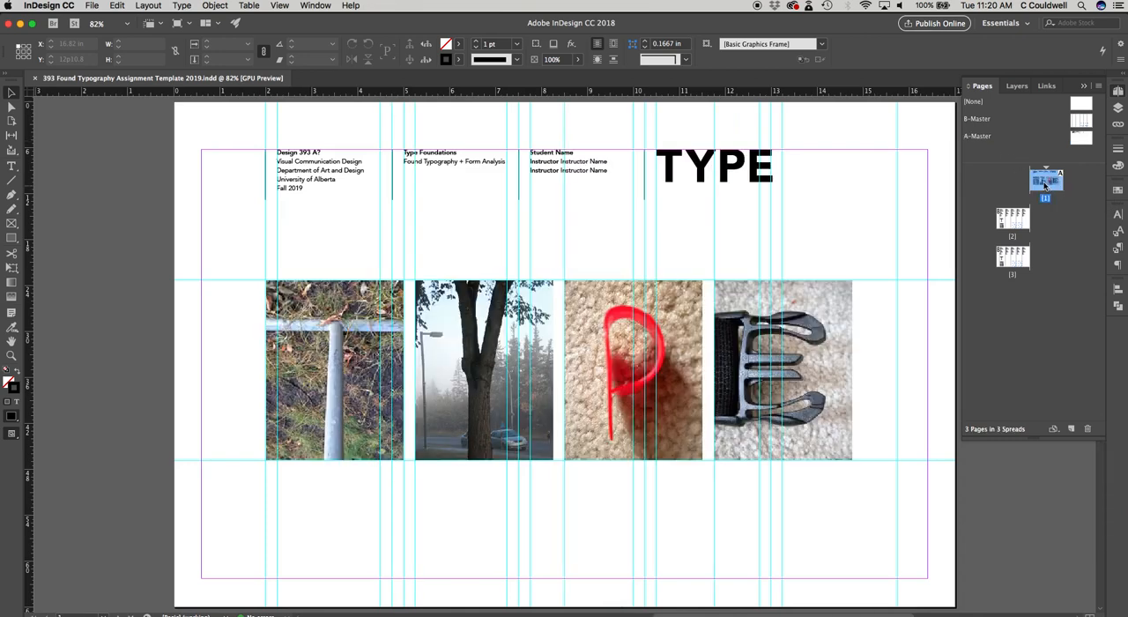
pyautogui.doubleClick(976, 120)
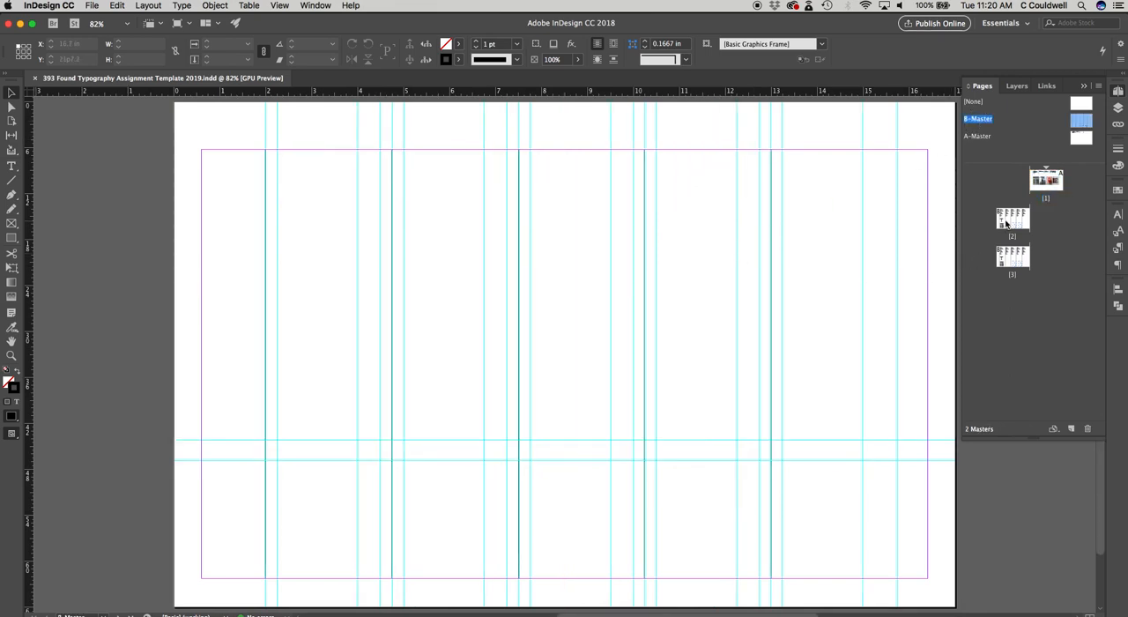
pyautogui.doubleClick(1006, 222)
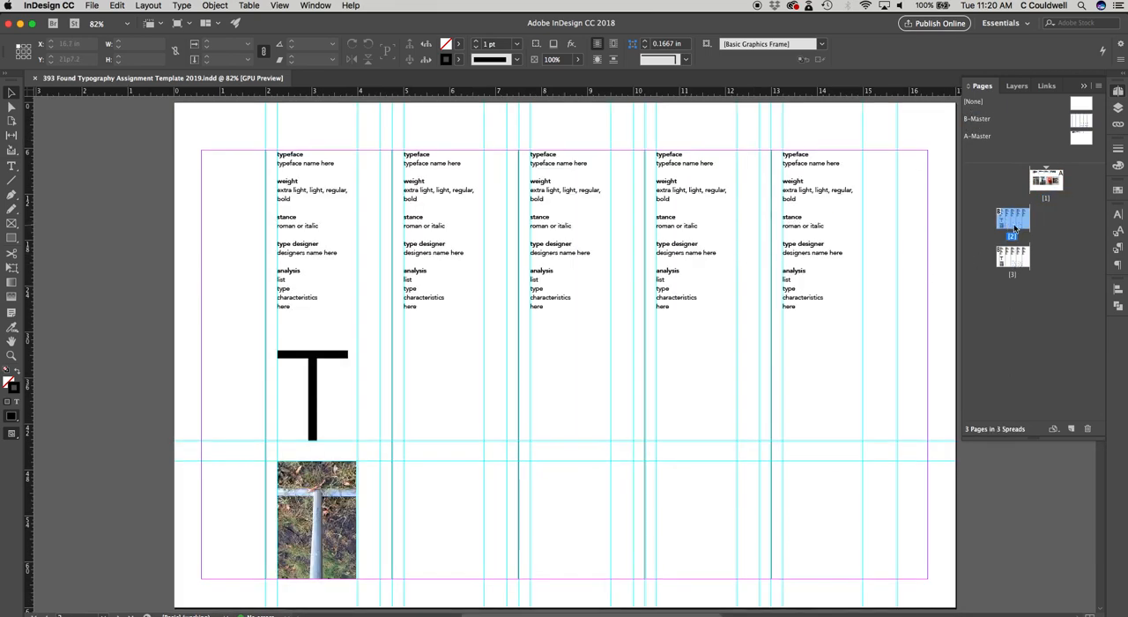
pyautogui.doubleClick(976, 137)
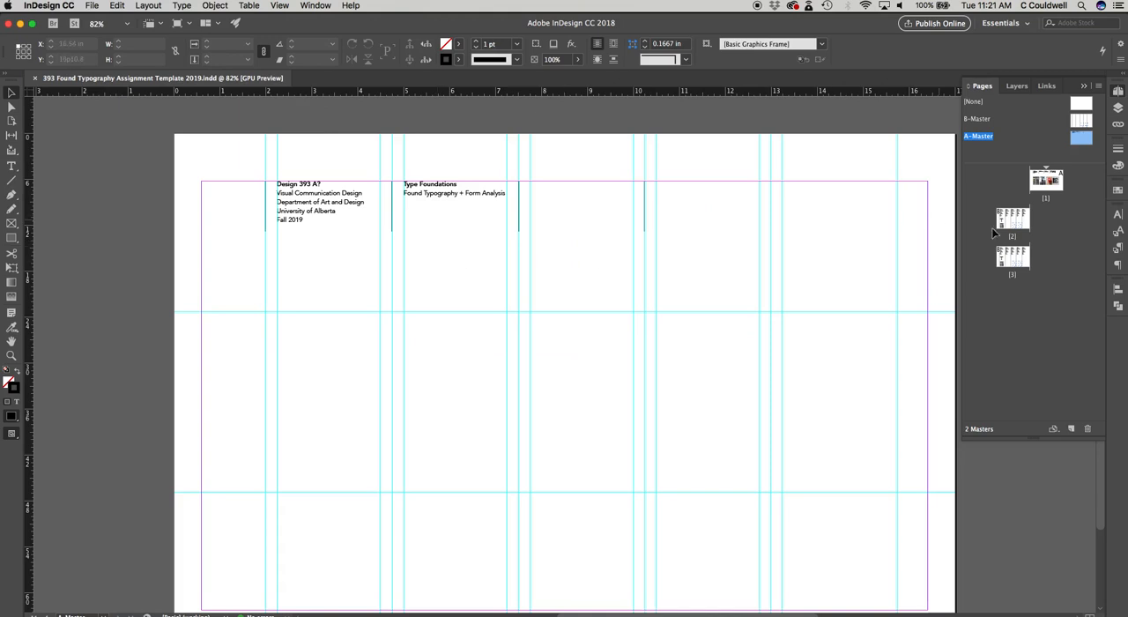
pyautogui.doubleClick(1053, 180)
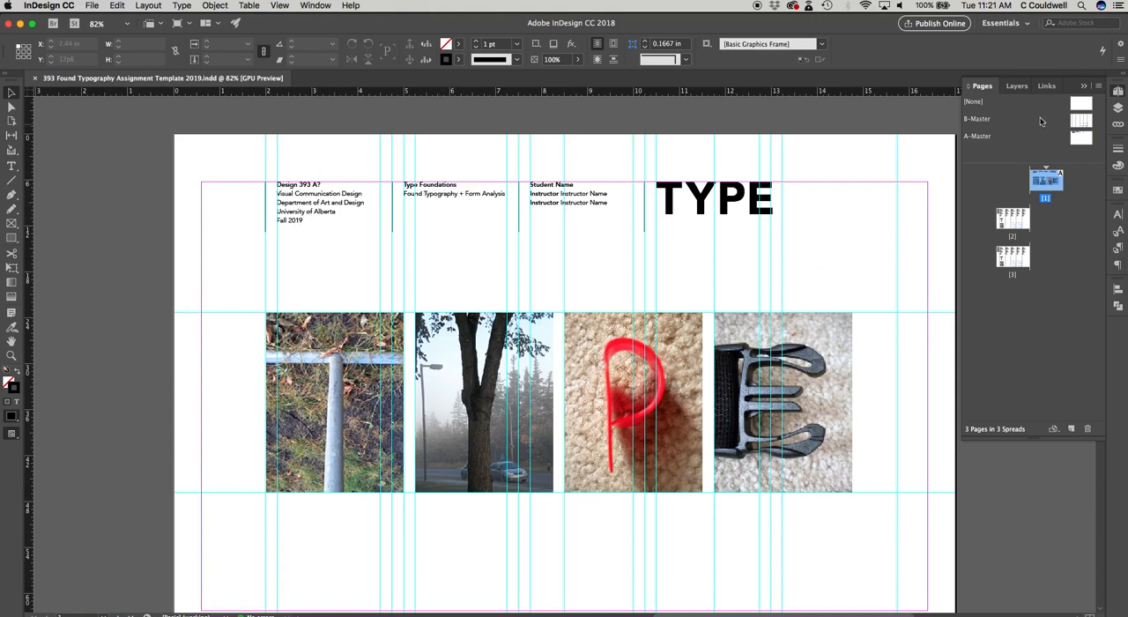
# Step: On the A-Master, change the course heading to Design 393 A2 and the term to Fall 2020
pyautogui.doubleClick(977, 137)
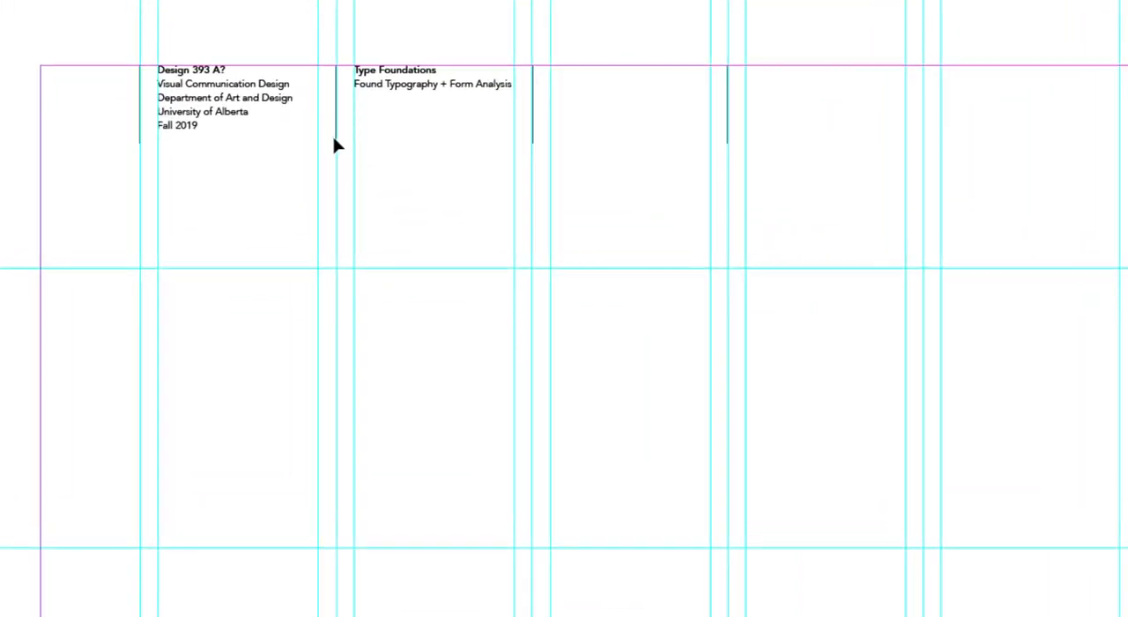
pyautogui.doubleClick(186, 64)
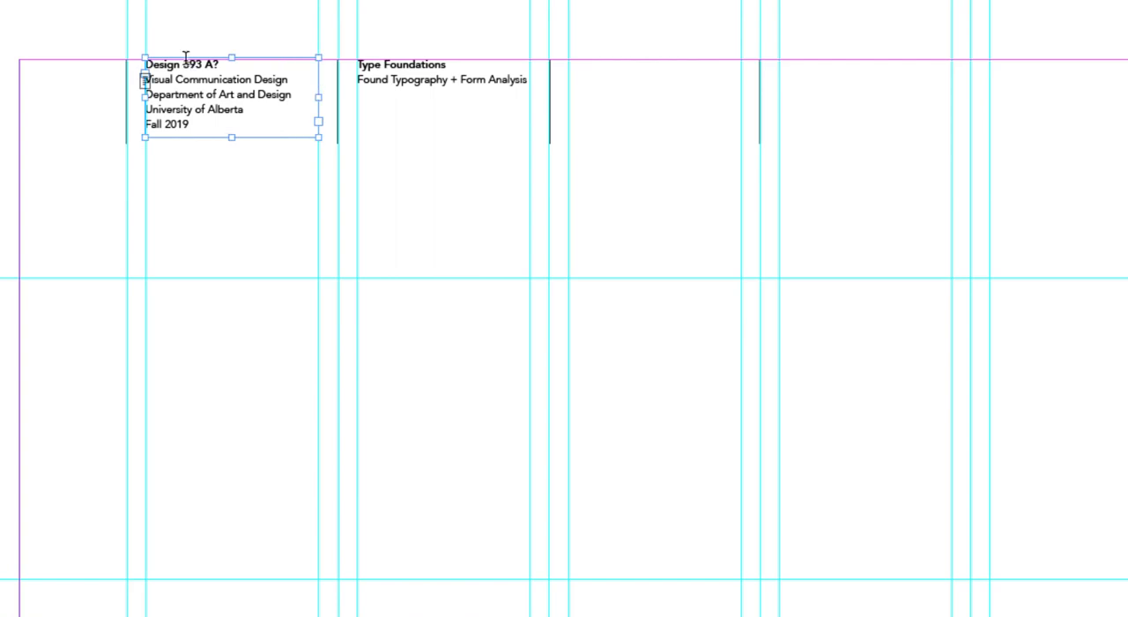
pyautogui.moveTo(218, 64); pyautogui.dragTo(213, 65)
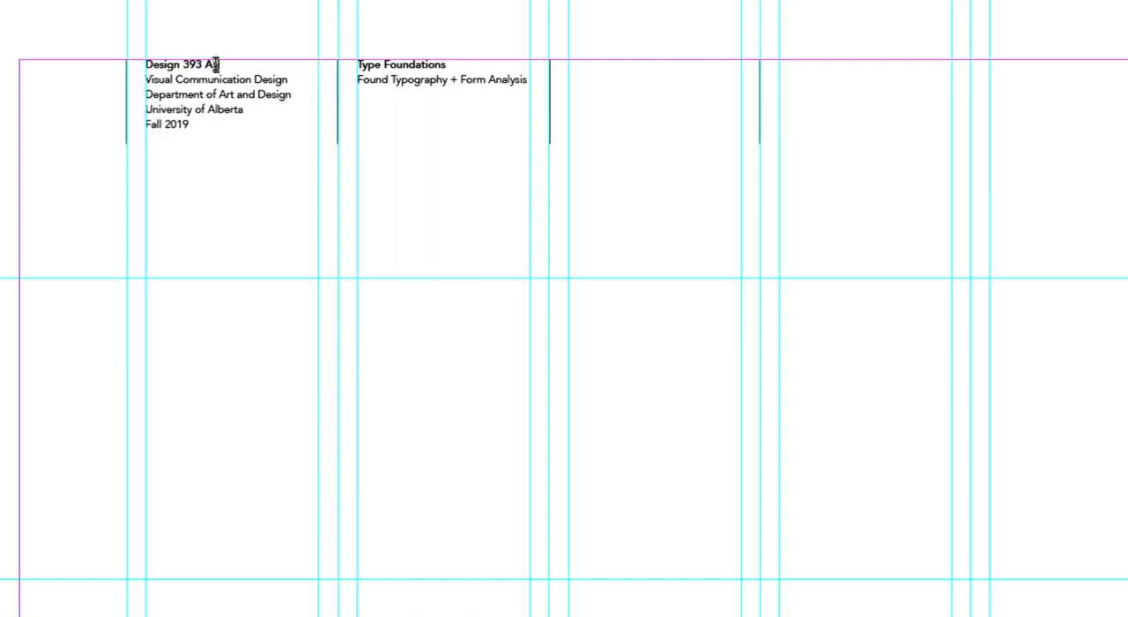
pyautogui.press('BackSpace')
pyautogui.moveTo(190, 124); pyautogui.dragTo(178, 125)
pyautogui.write('20')
pyautogui.scroll(3, 697, 189)
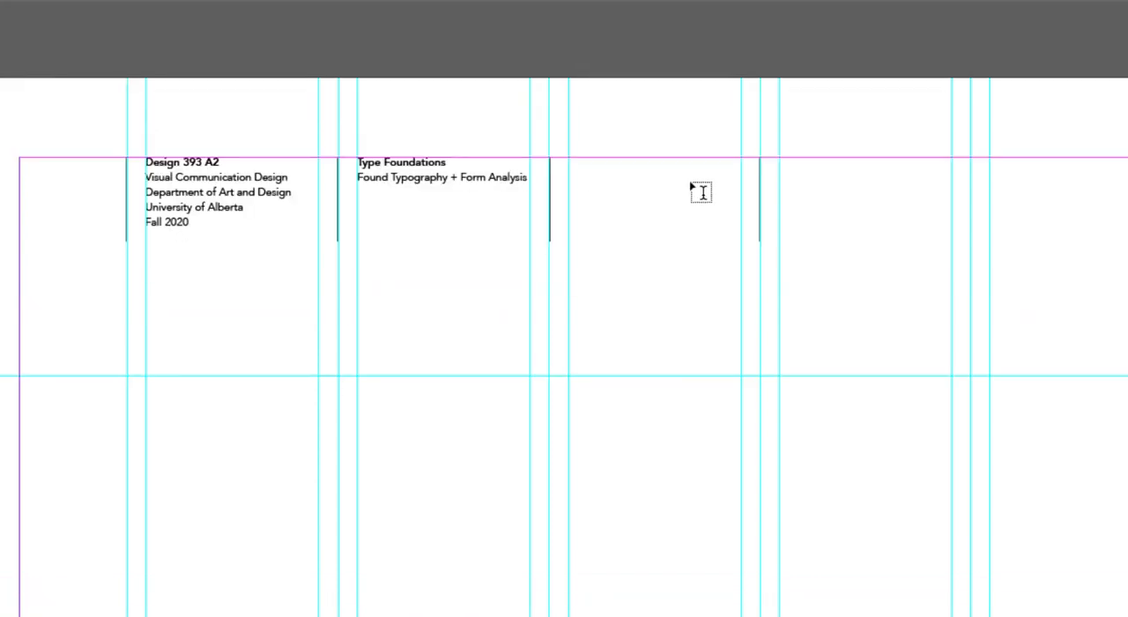
pyautogui.scroll(-5, 696, 189)
pyautogui.scroll(1, 696, 190)
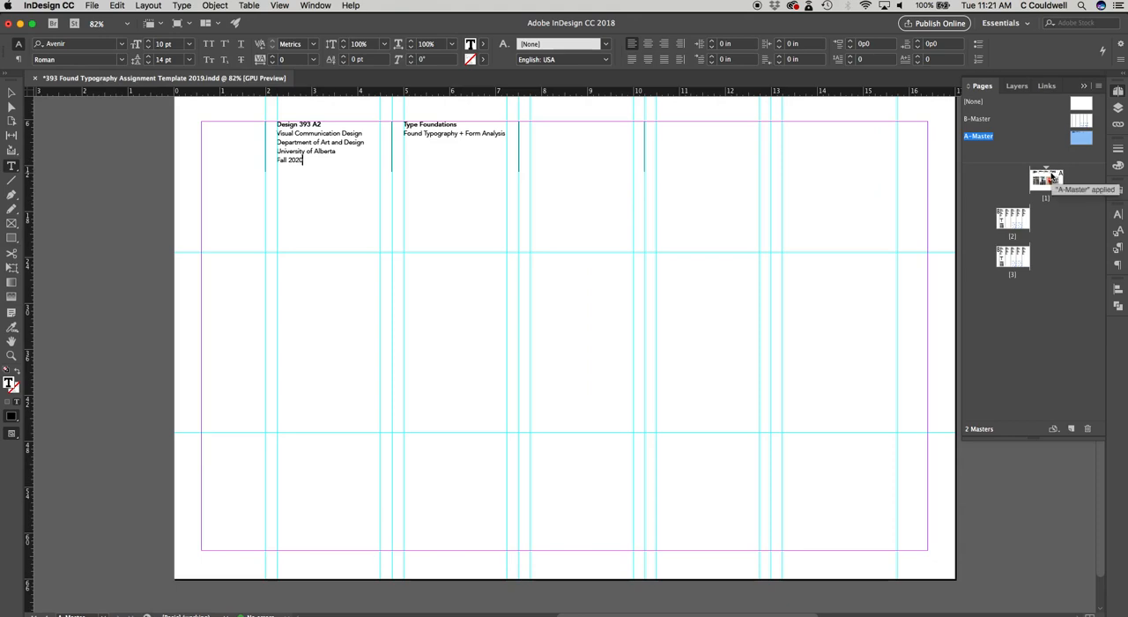
# Step: On page 1, replace the Student Name placeholder with the student's full name and delete the second instructor line
pyautogui.doubleClick(1051, 178)
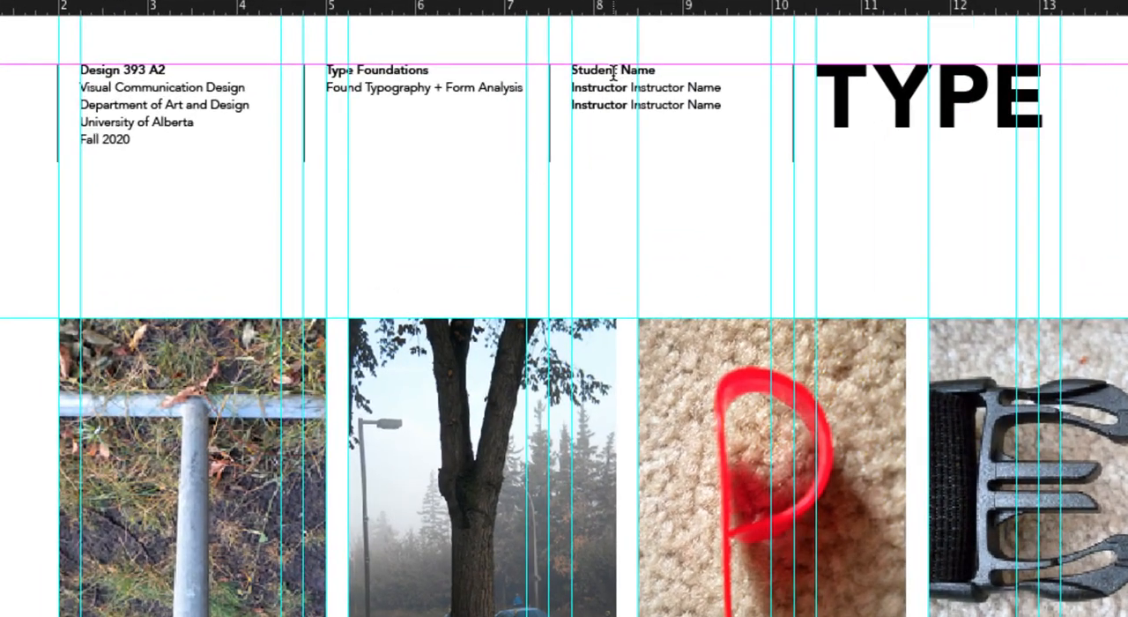
pyautogui.moveTo(654, 69); pyautogui.dragTo(569, 73)
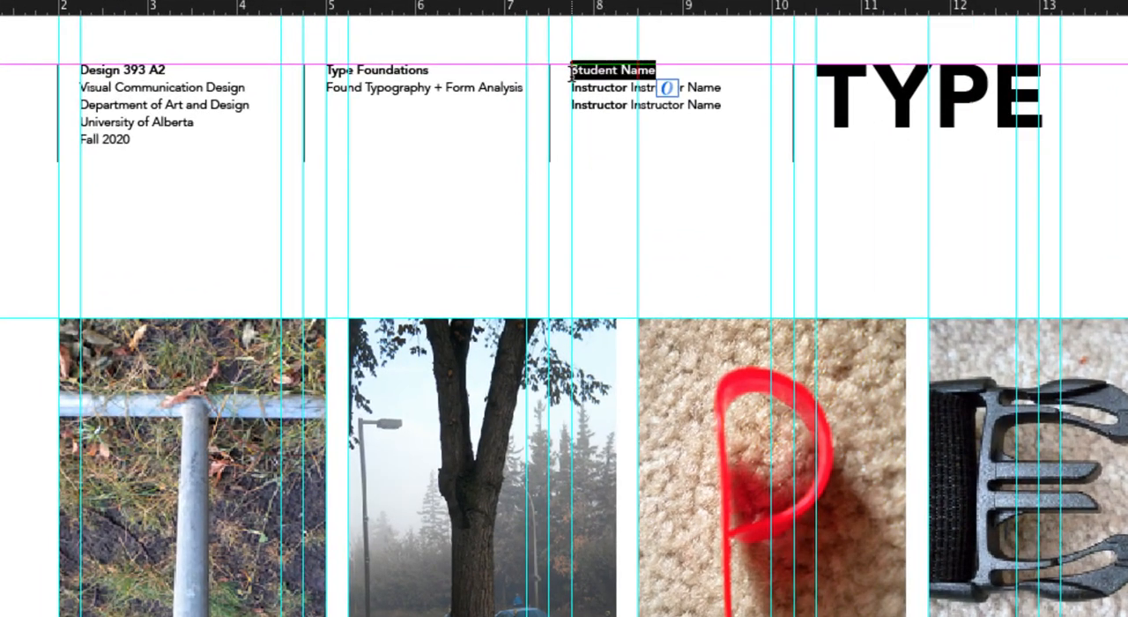
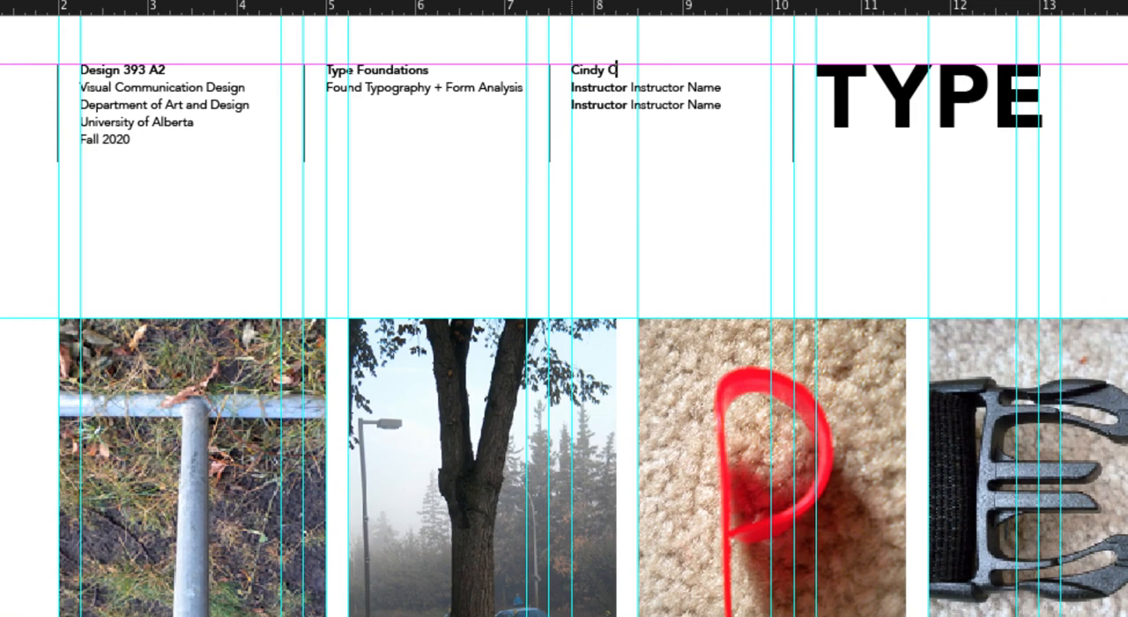
pyautogui.moveTo(724, 105); pyautogui.dragTo(561, 110)
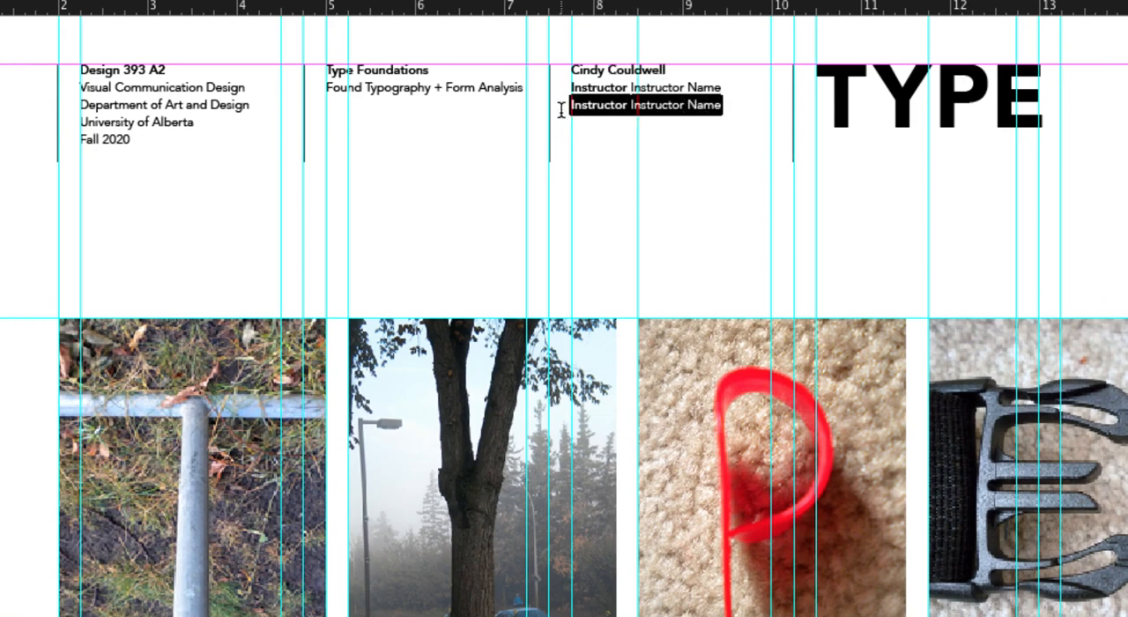
pyautogui.press('BackSpace')
pyautogui.press('BackSpace')
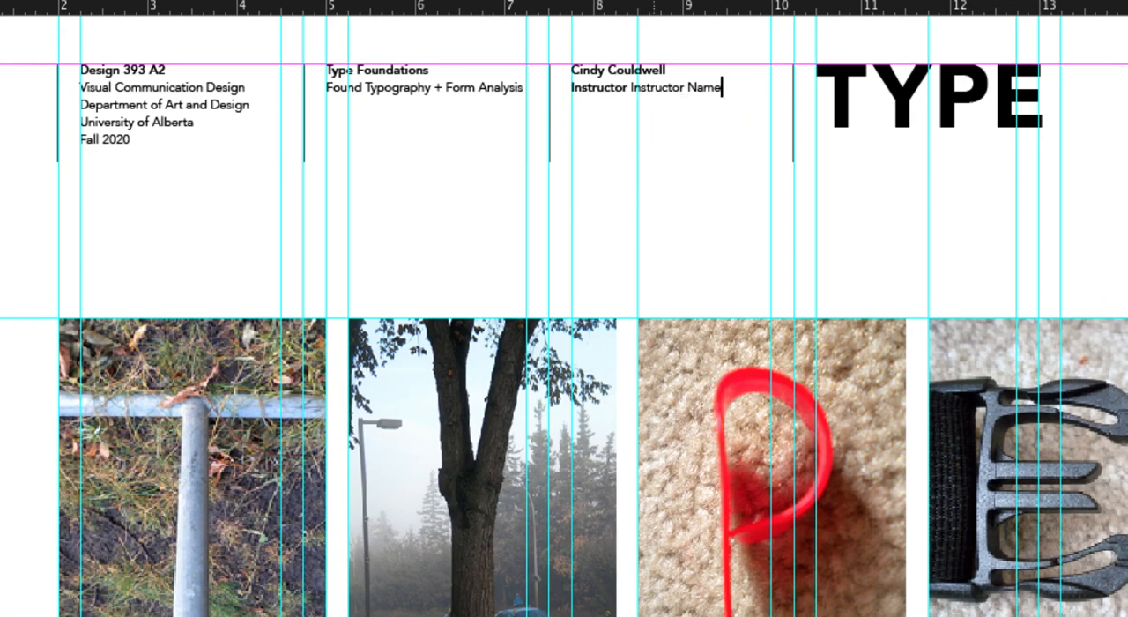
# Step: Replace the Instructor Name placeholder in the page 1 header with the instructor's full name
pyautogui.moveTo(724, 87); pyautogui.dragTo(630, 91)
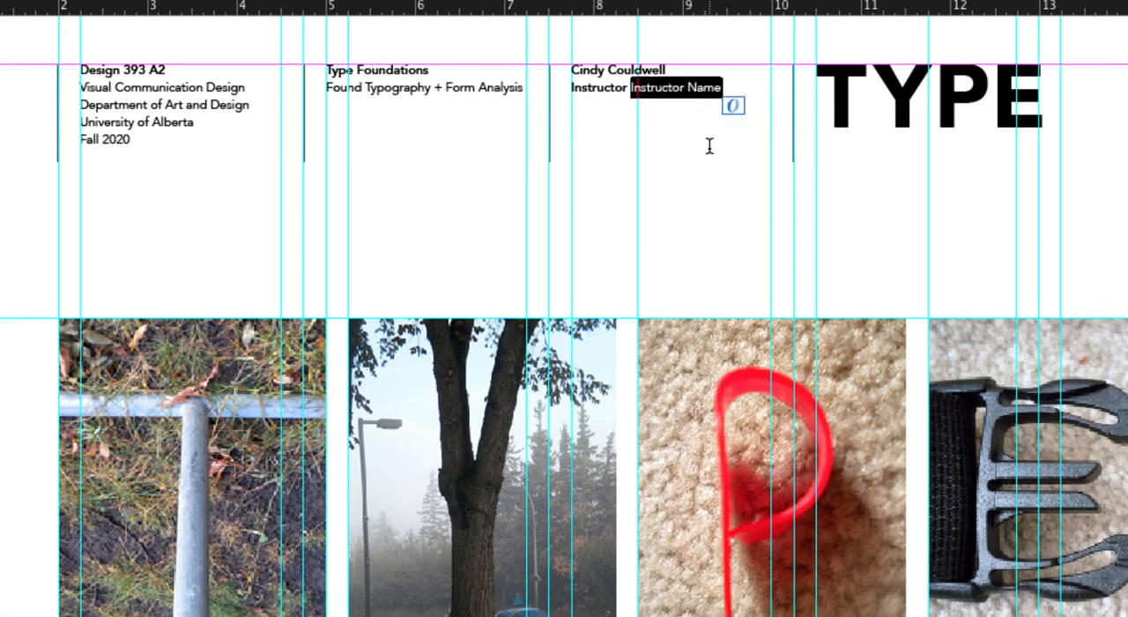
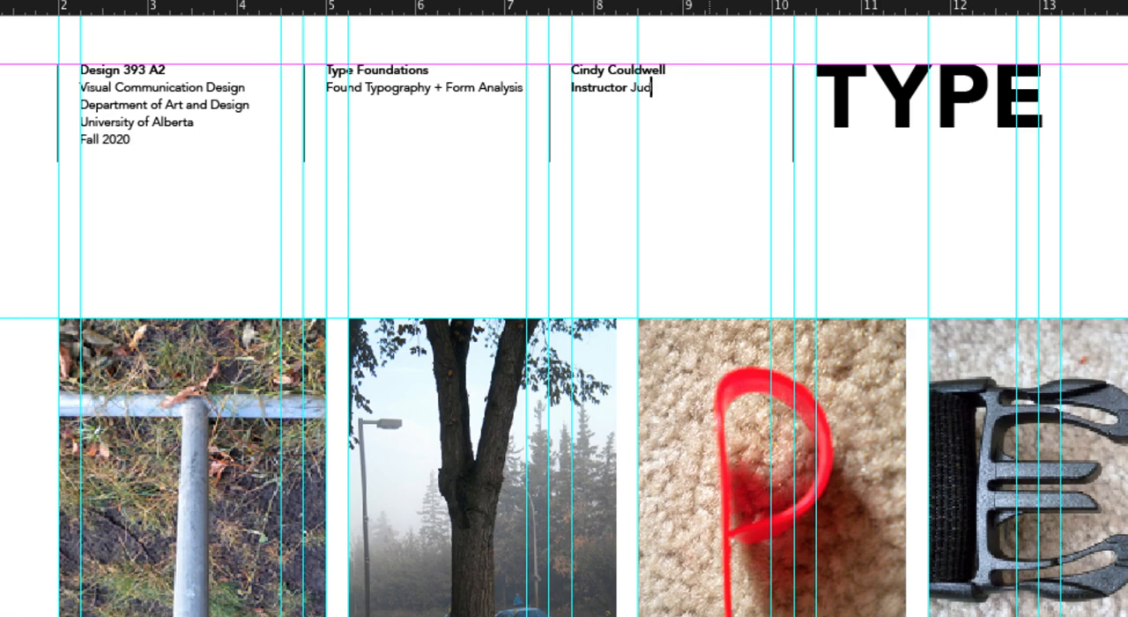
pyautogui.write('Ju')
pyautogui.press('BackSpace')
pyautogui.press('BackSpace')
pyautogui.write('ust')
pyautogui.press('BackSpace')
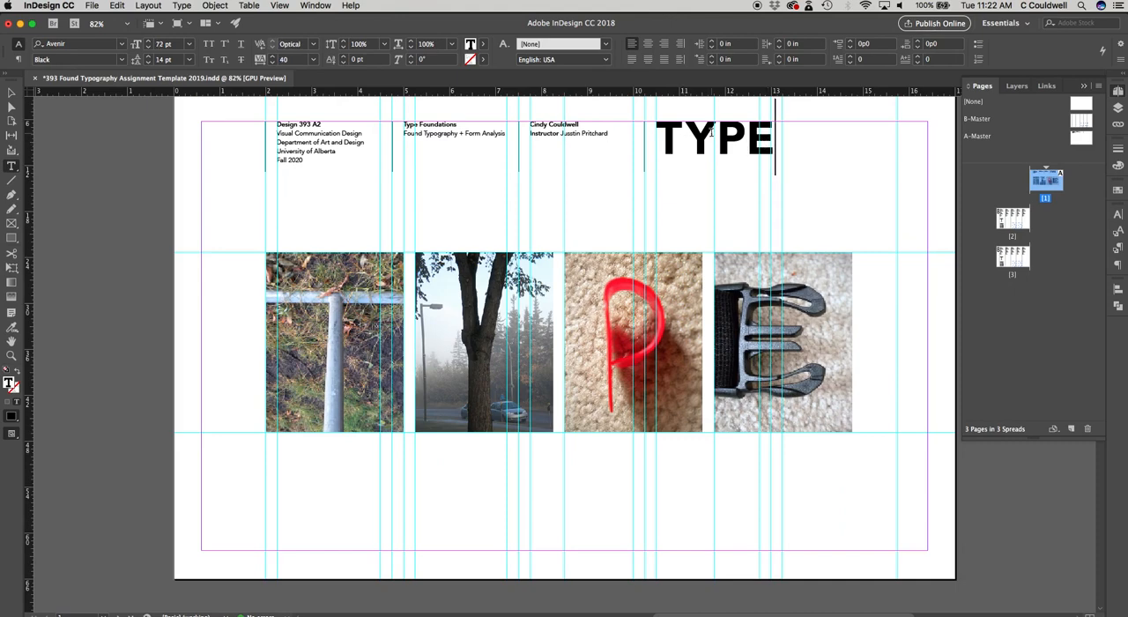
# Step: Append ZZZZ to the large TYPE title on page 1
pyautogui.doubleClick(701, 137)
pyautogui.click(746, 138)
pyautogui.click(771, 138)
pyautogui.write('ZZZ')
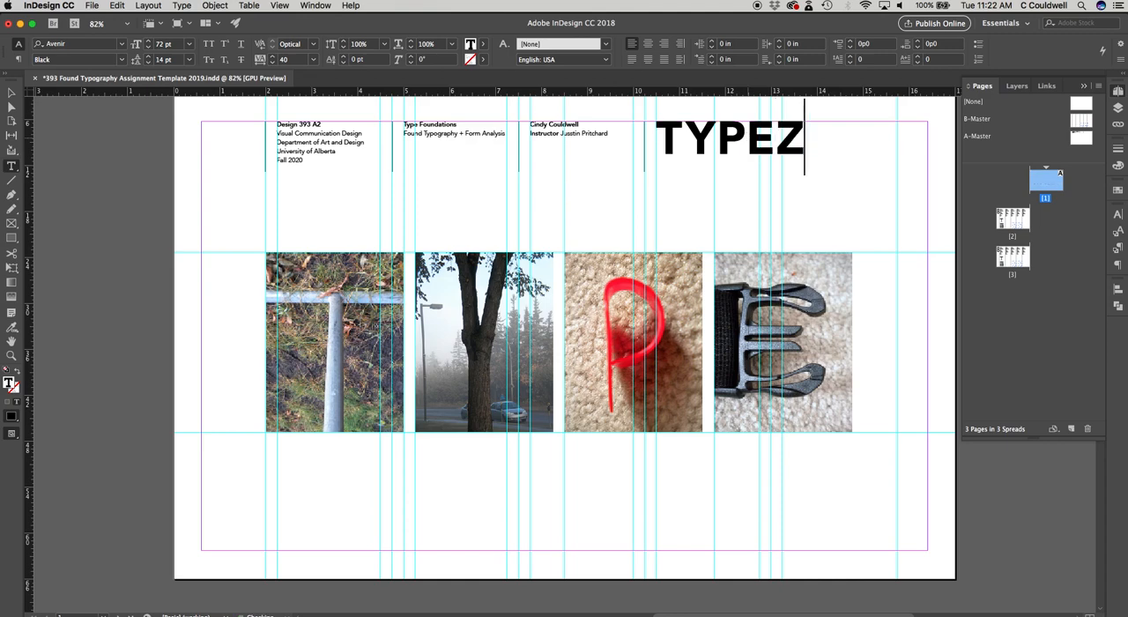
pyautogui.write('Z')
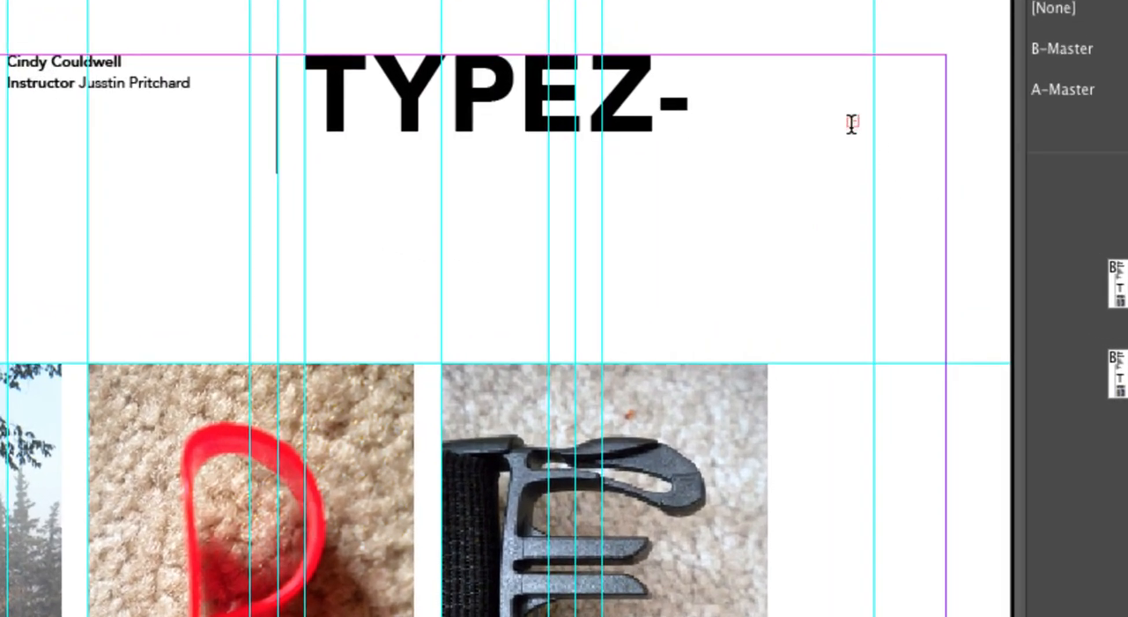
# Step: Widen the page 1 title's text frame to about 6.29 in to fit the whole word TYPEZZZZ
pyautogui.click(852, 122)
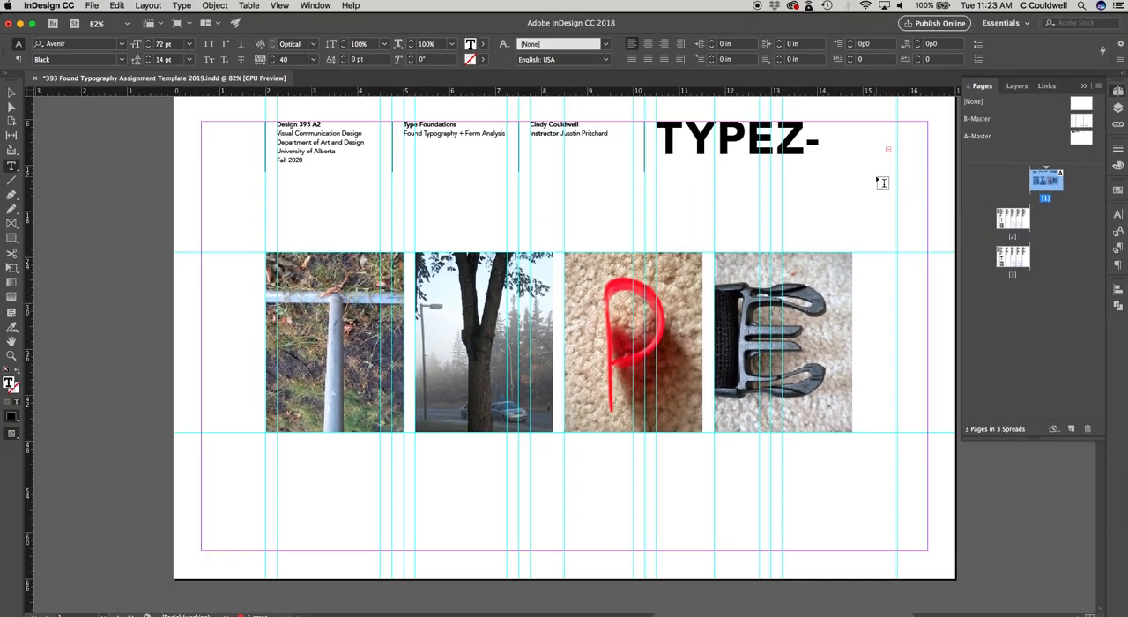
pyautogui.click(12, 93)
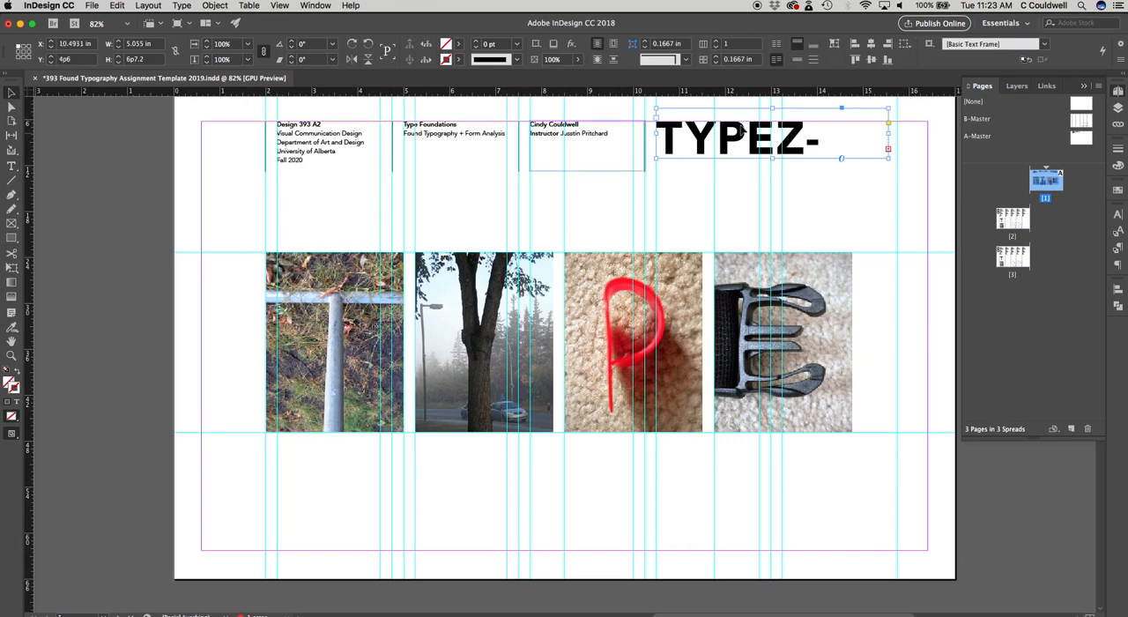
pyautogui.moveTo(891, 131); pyautogui.dragTo(944, 135)
pyautogui.press('super+z')
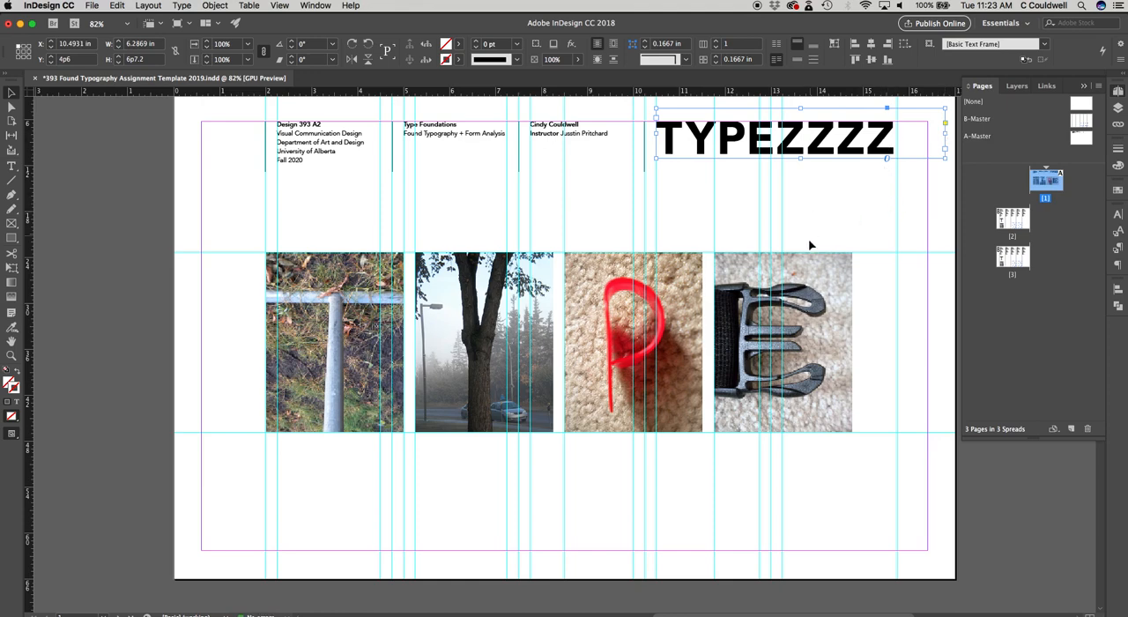
# Step: View page 2 and check the page options available for the page 3 spread
pyautogui.doubleClick(1013, 220)
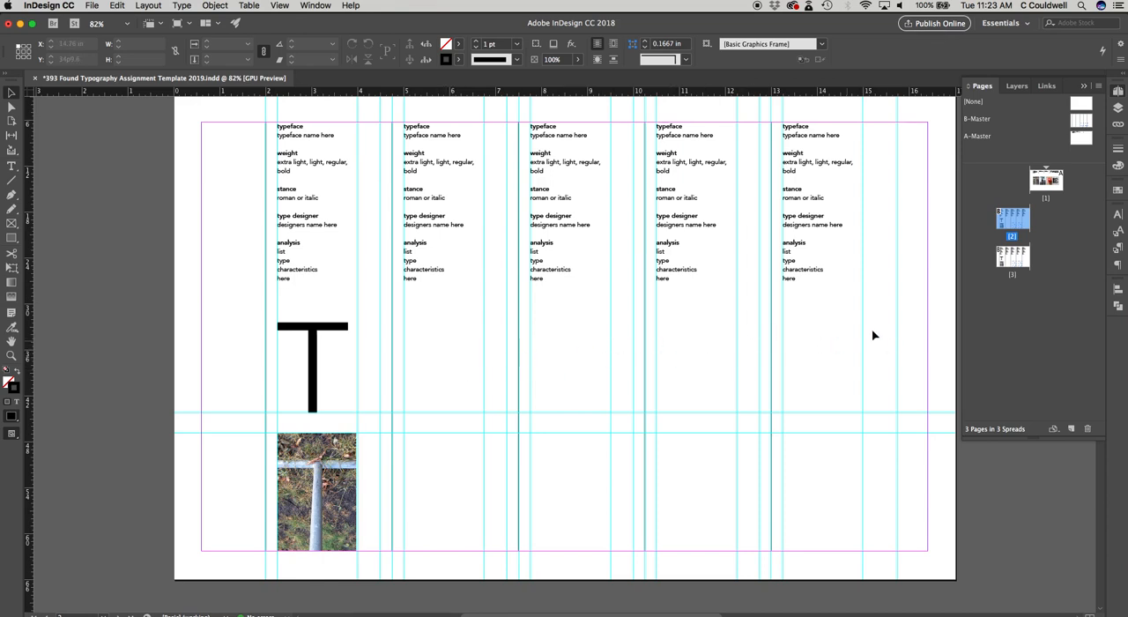
pyautogui.click(1014, 262)
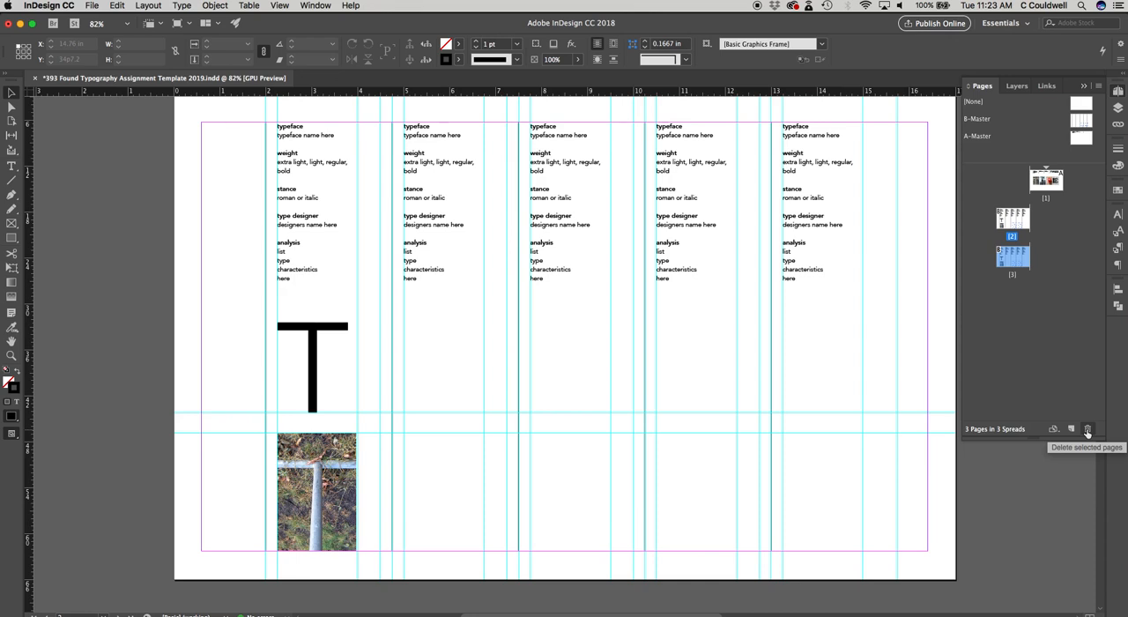
pyautogui.rightClick(1013, 260)
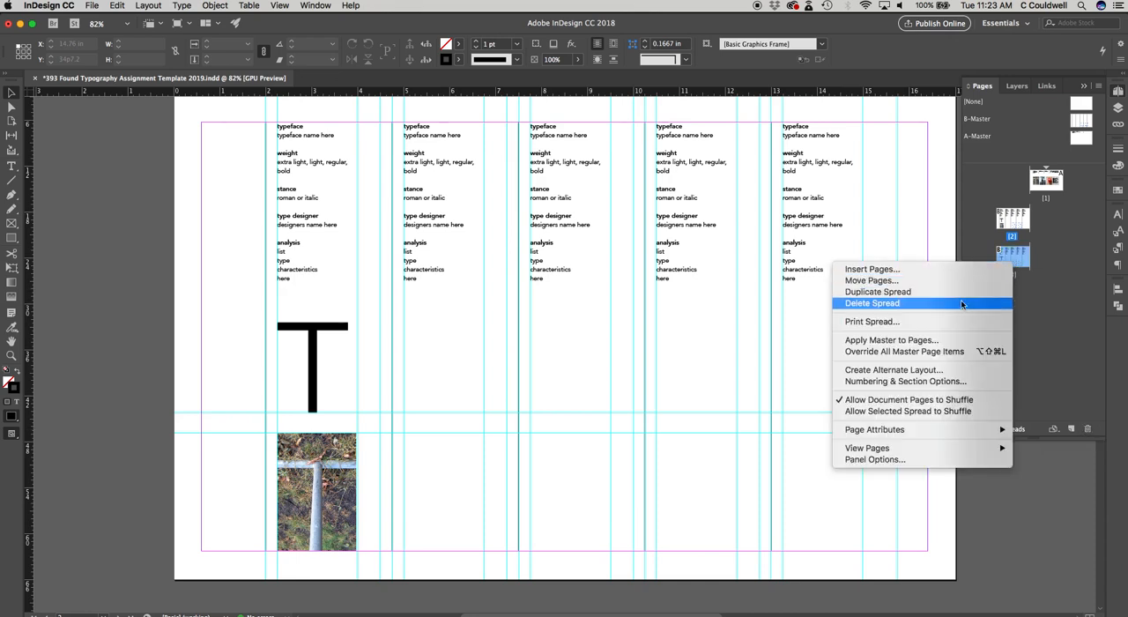
pyautogui.click(1069, 349)
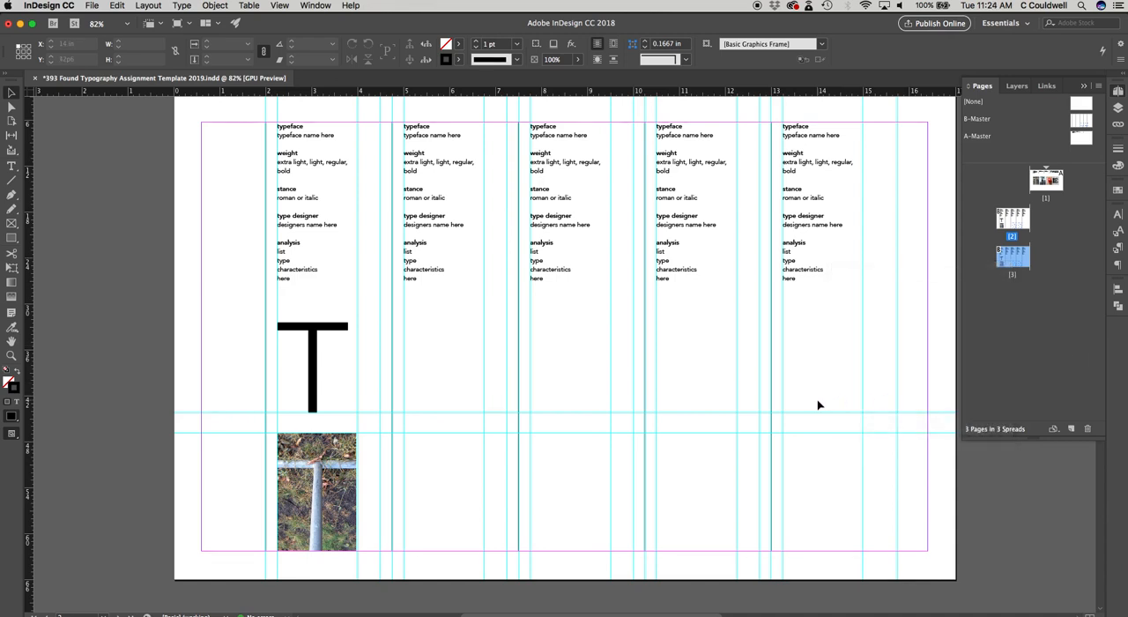
# Step: Replace the ZZZZ at the end of the page 1 title with D so it reads TYPED
pyautogui.doubleClick(1048, 184)
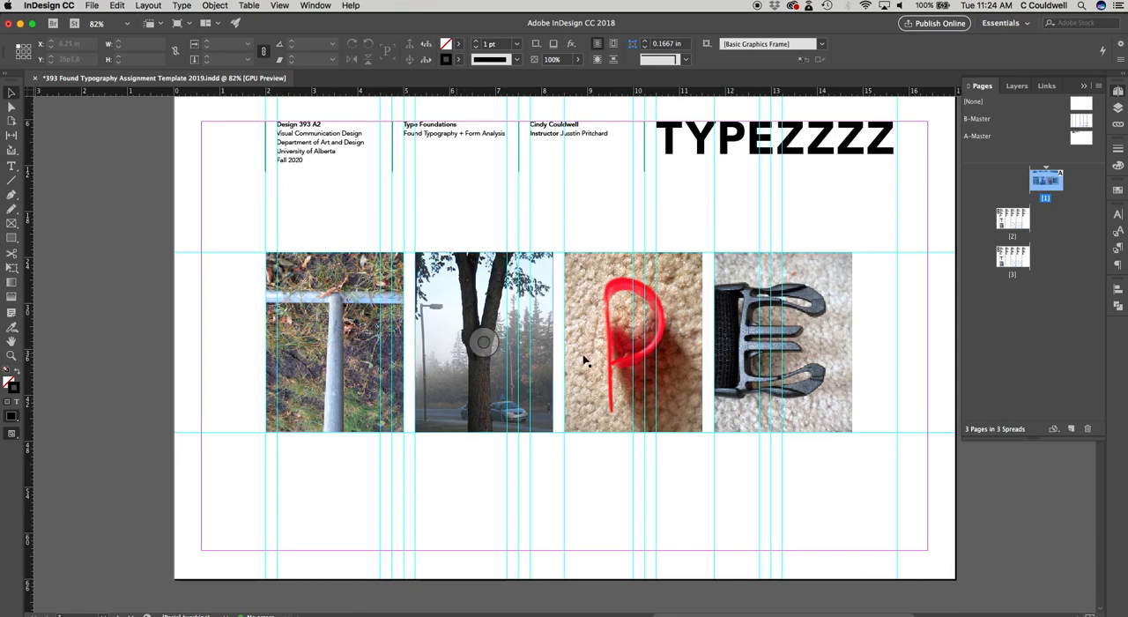
pyautogui.doubleClick(802, 128)
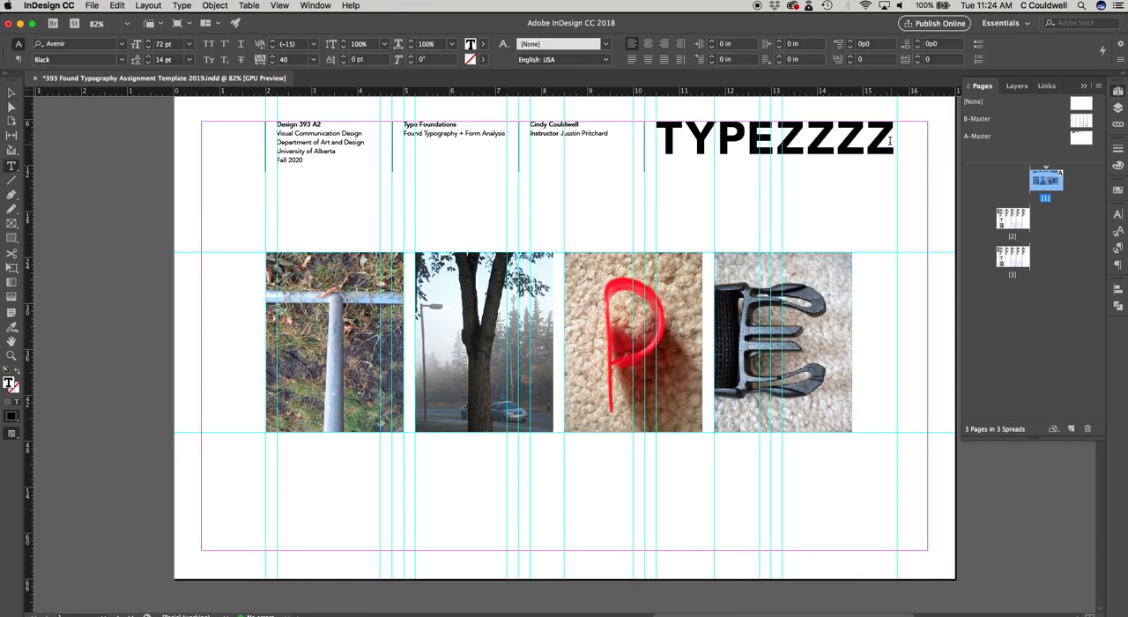
pyautogui.moveTo(894, 137); pyautogui.dragTo(787, 139)
pyautogui.write('D')
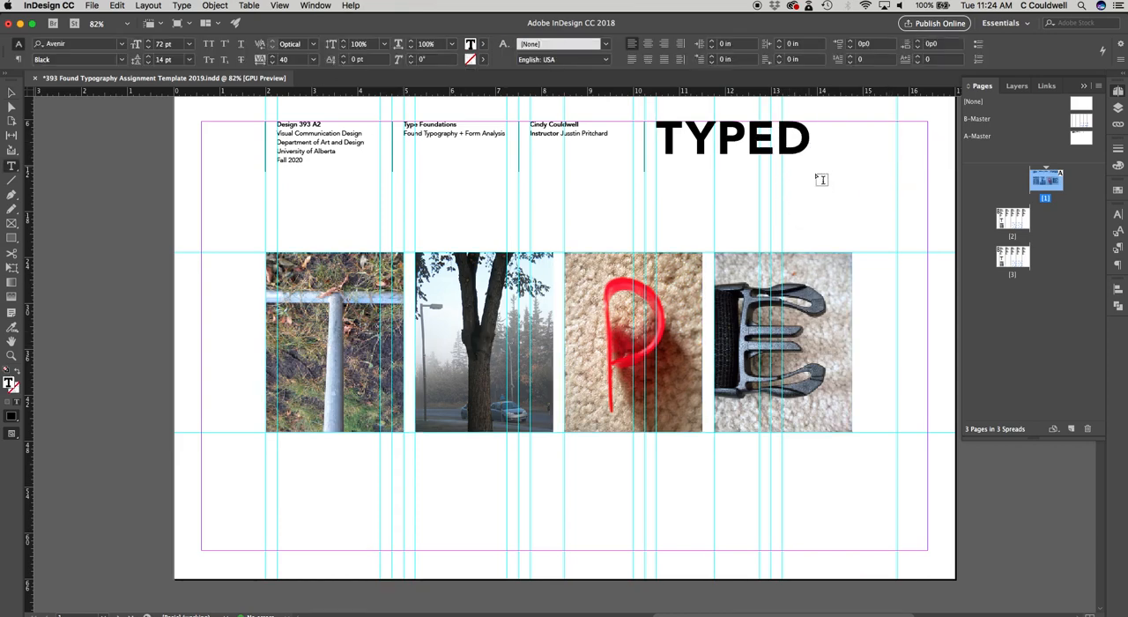
pyautogui.click(11, 94)
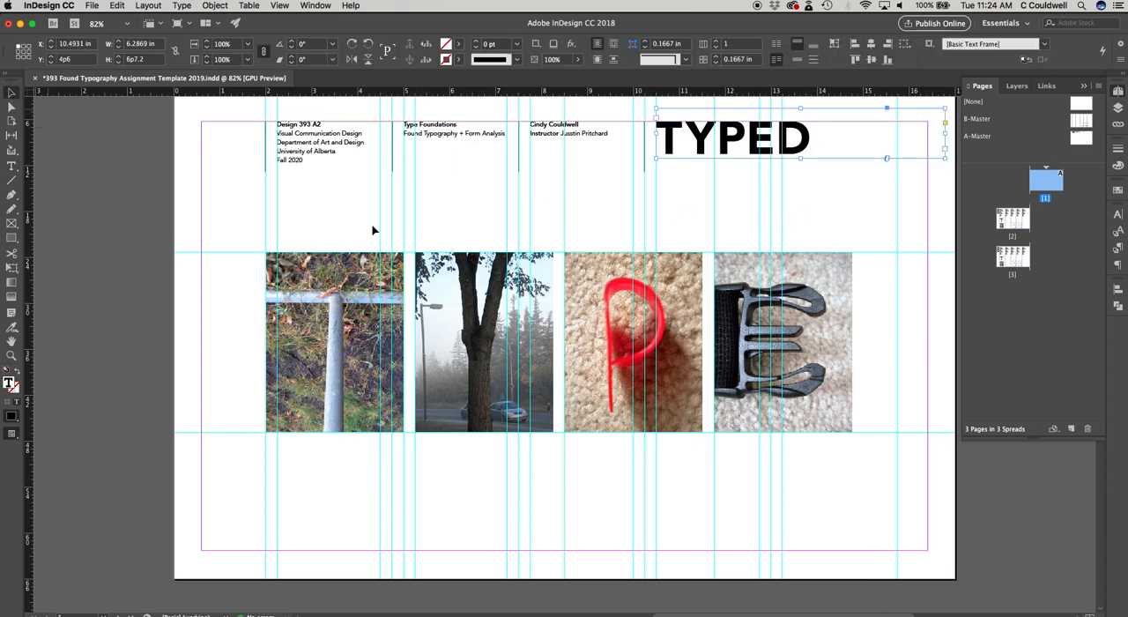
pyautogui.click(899, 369)
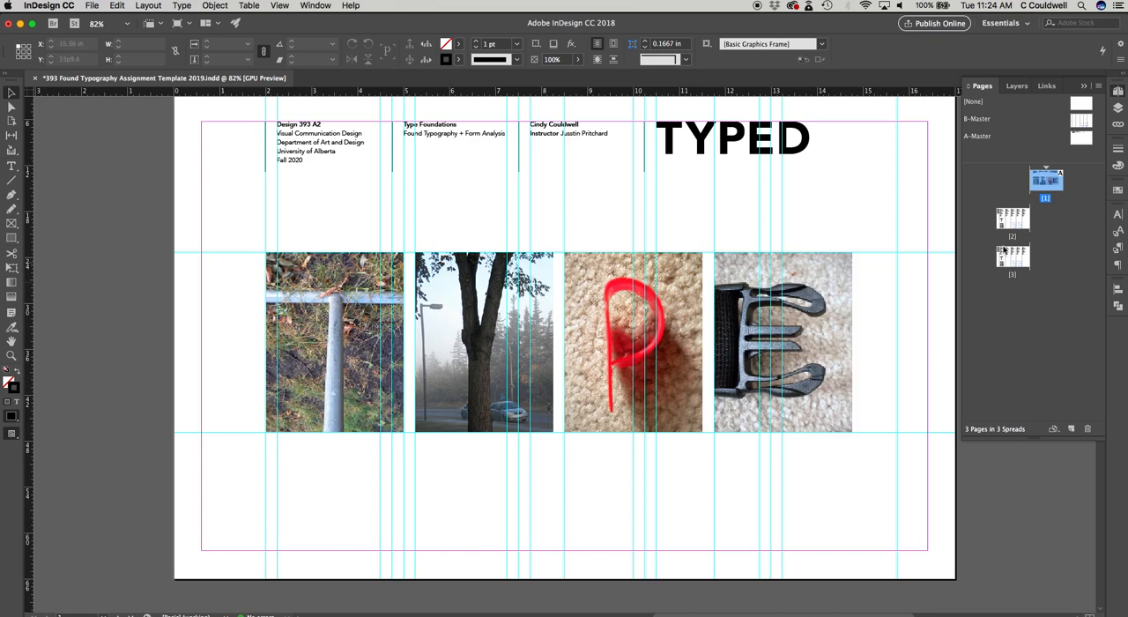
# Step: Paste a copy of the page 1 E photo and move it beside the original, to X about 15.22 in
pyautogui.click(886, 353)
pyautogui.moveTo(887, 295); pyautogui.dragTo(746, 335)
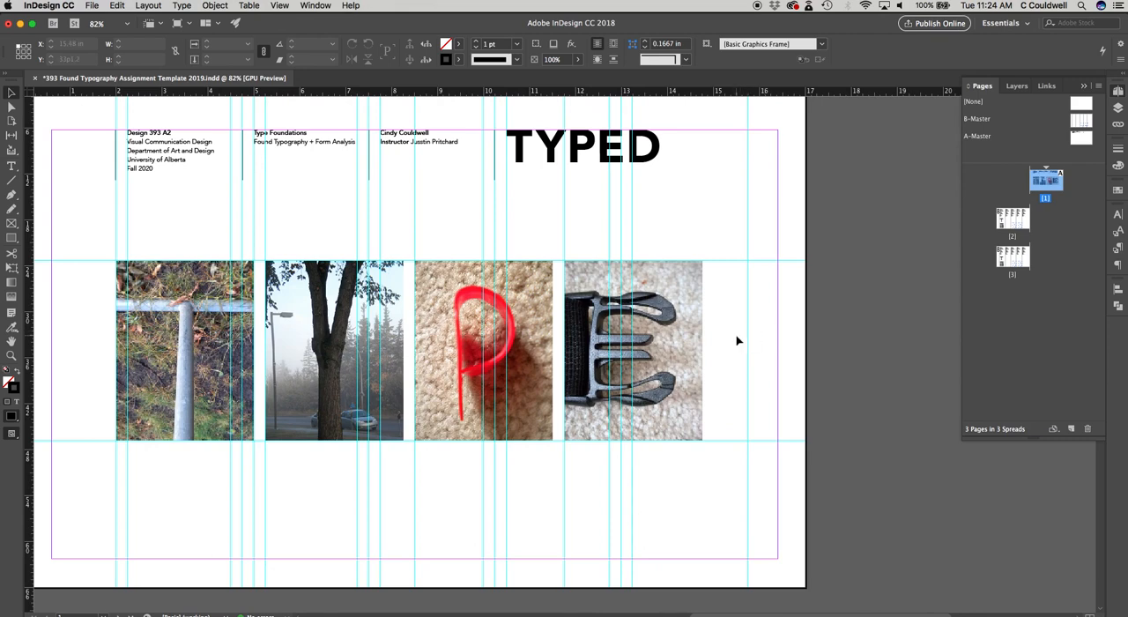
pyautogui.click(679, 335)
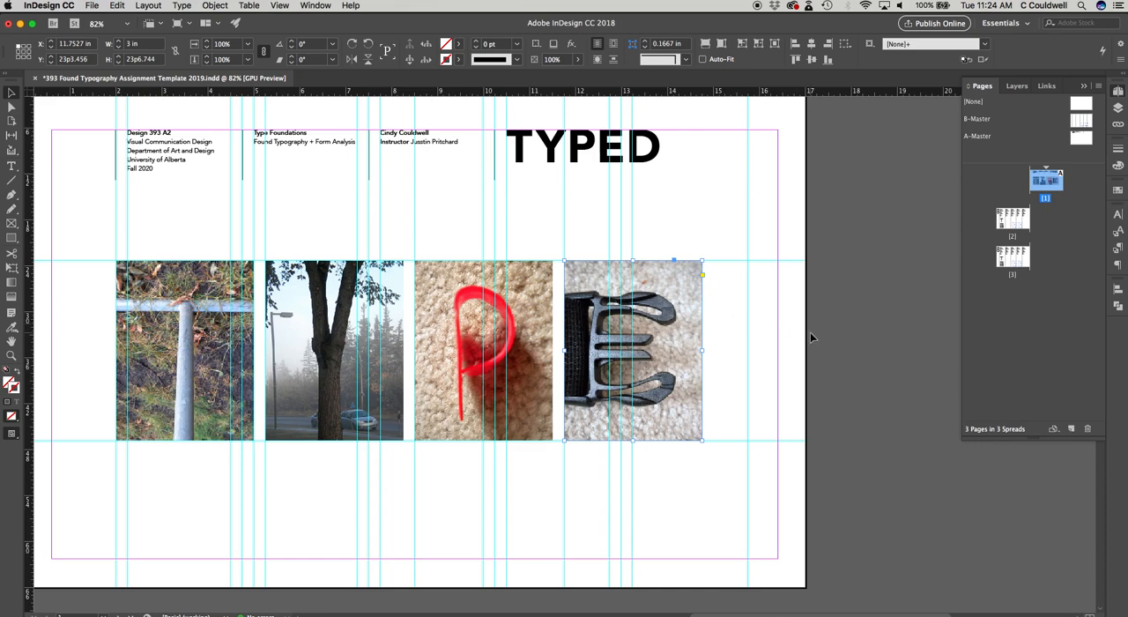
pyautogui.press('super+v')
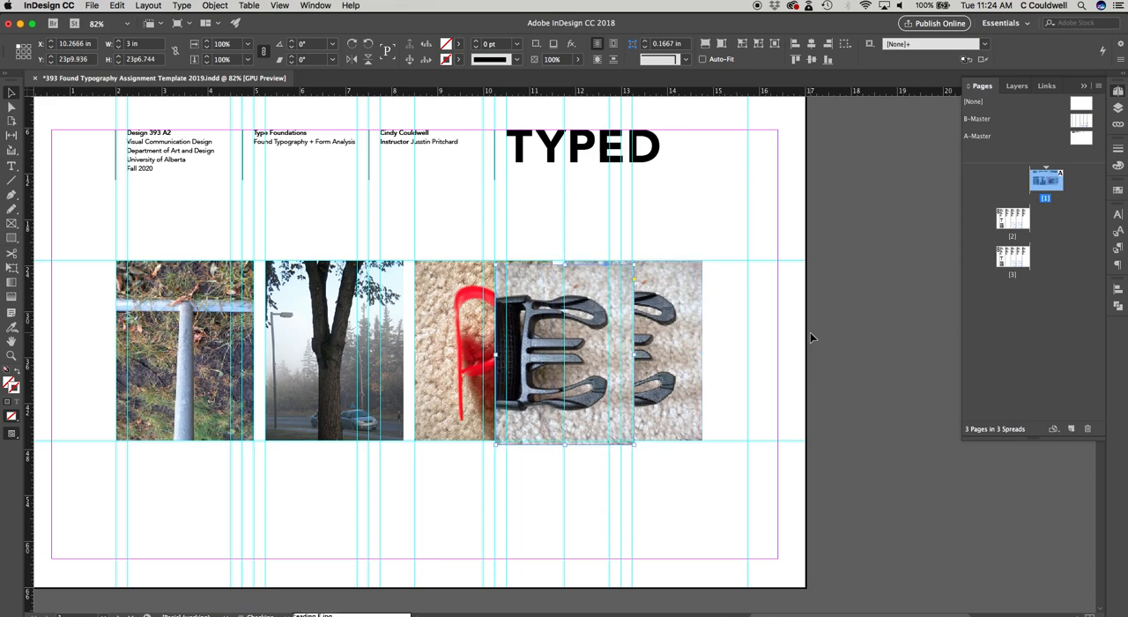
pyautogui.moveTo(609, 349); pyautogui.dragTo(828, 328)
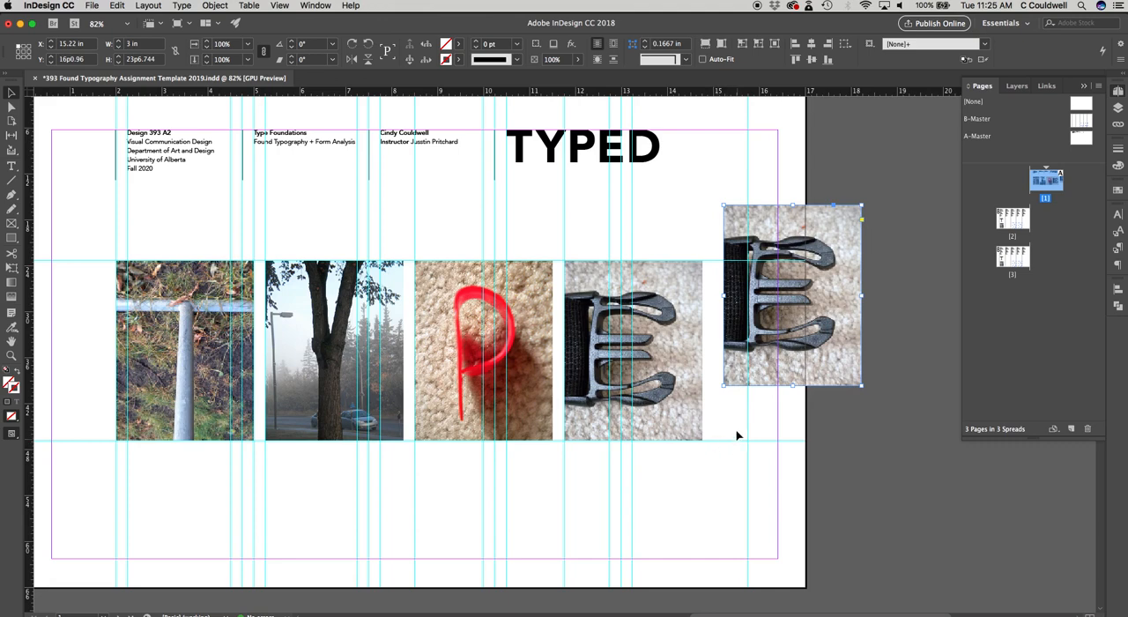
# Step: Align the copied E photo with the photo row, matching the existing gaps at X about 15.01 in
pyautogui.moveTo(809, 377); pyautogui.dragTo(817, 408)
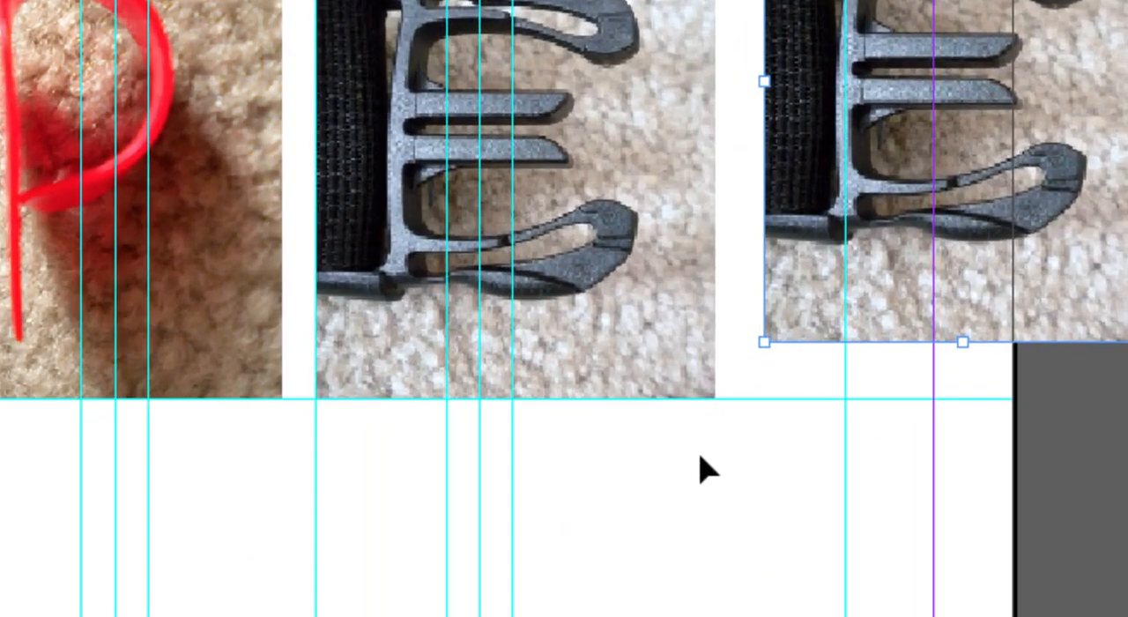
pyautogui.moveTo(867, 327); pyautogui.dragTo(883, 350)
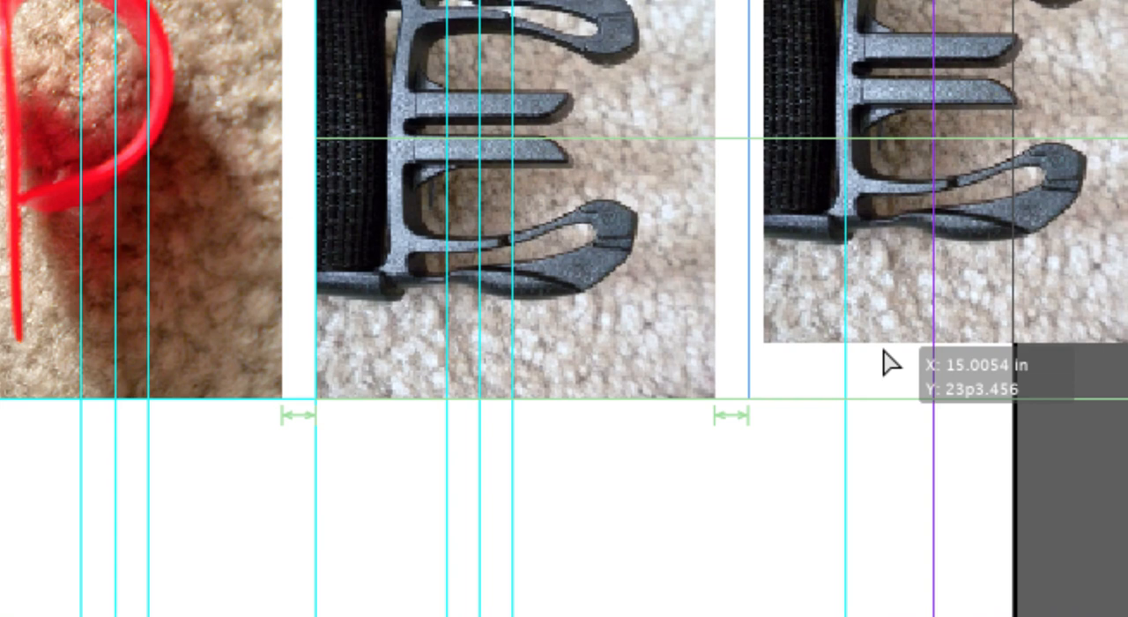
pyautogui.moveTo(883, 363); pyautogui.dragTo(881, 363)
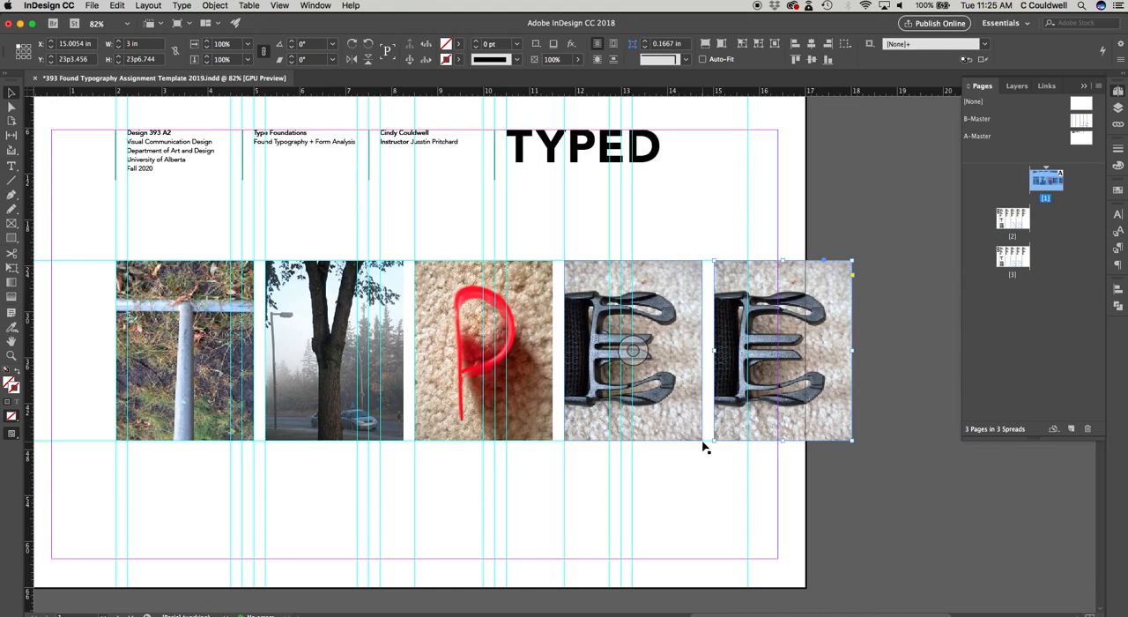
# Step: Move the copied E photo farther along the row, away from the original, to X about 15.92 in
pyautogui.press('super+equal')
pyautogui.press('super+equal')
pyautogui.press('super+equal')
pyautogui.press('super+equal')
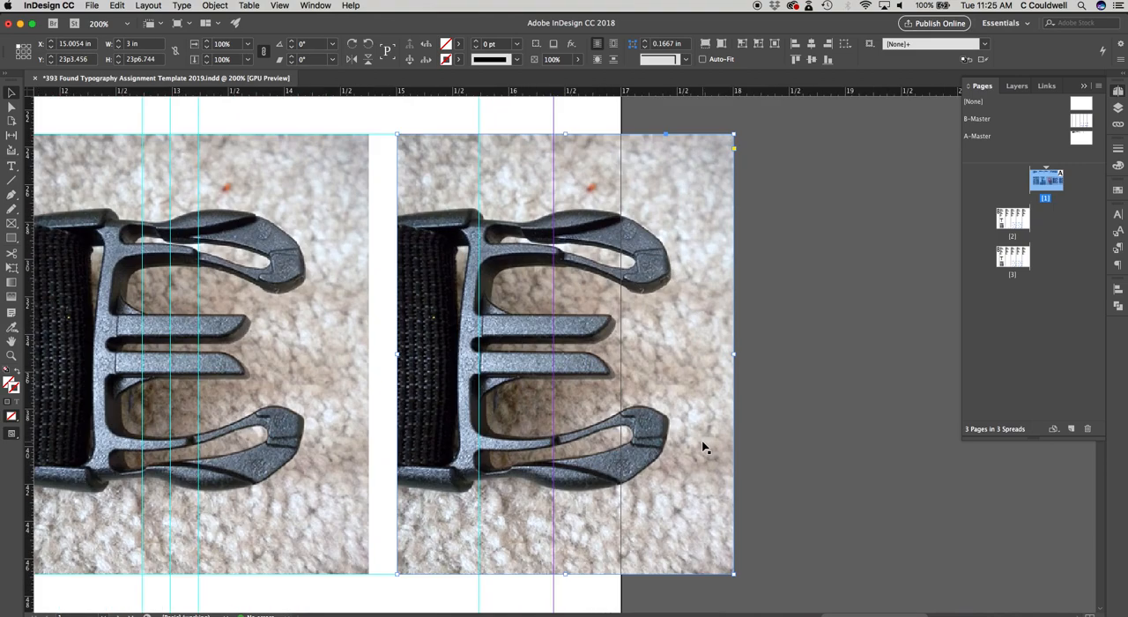
pyautogui.press('super+minus')
pyautogui.press('super+minus')
pyautogui.press('super+minus')
pyautogui.press('super+minus')
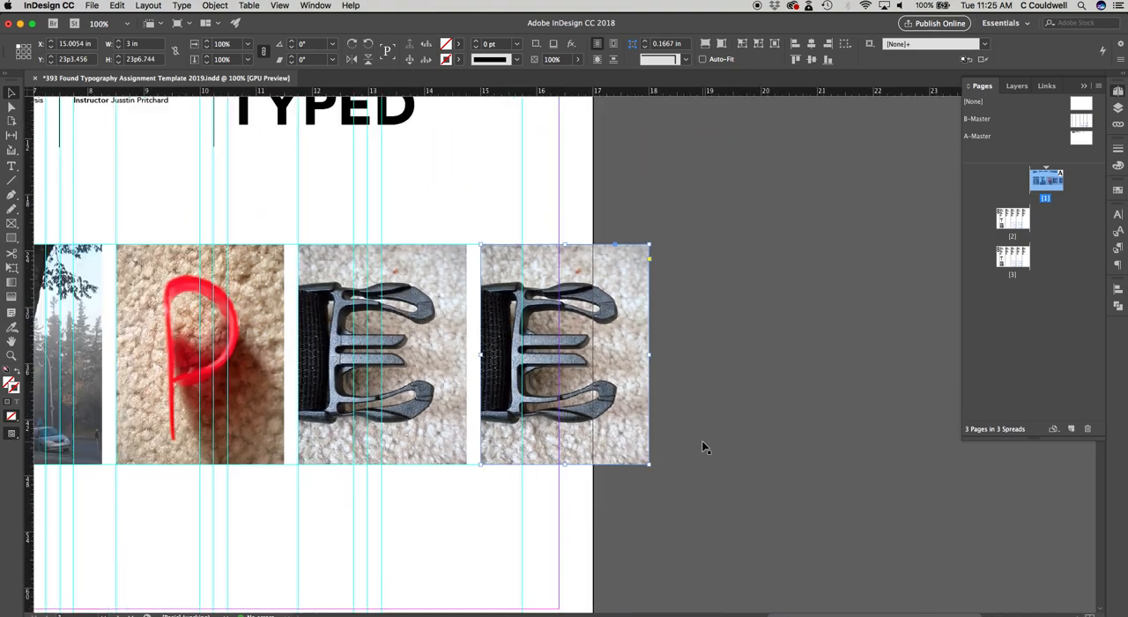
pyautogui.press('super+minus')
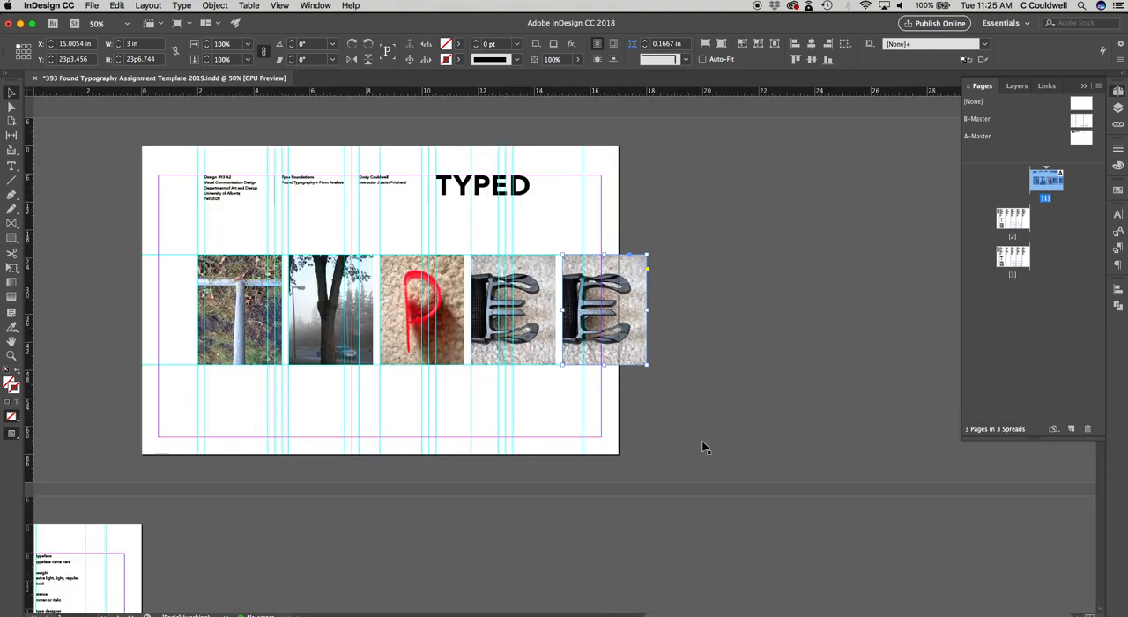
pyautogui.press('super+equal')
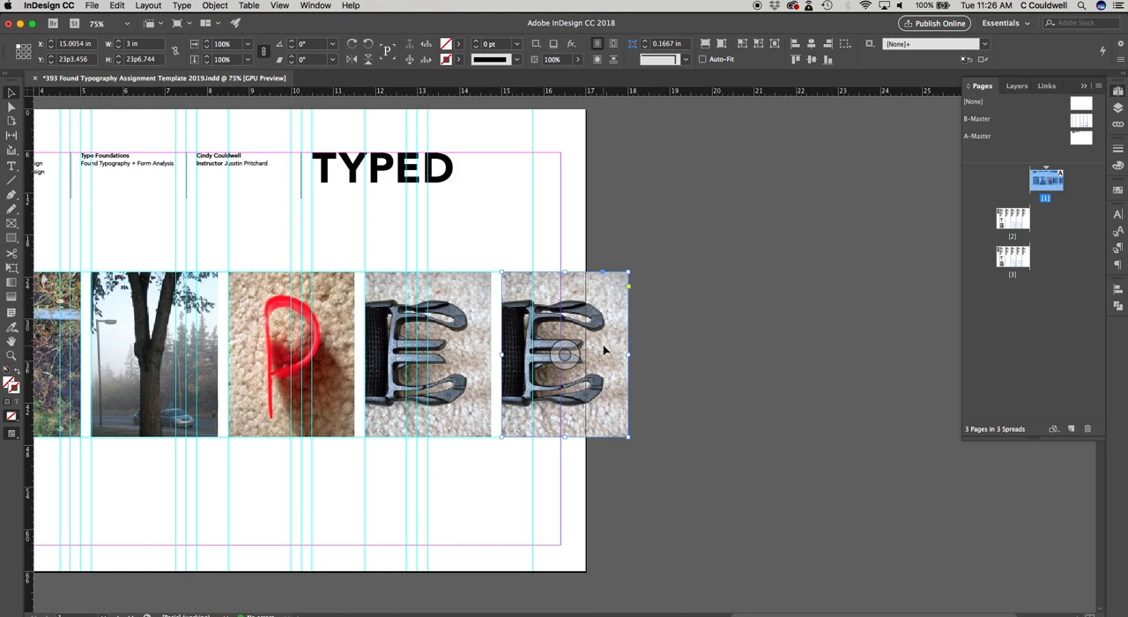
pyautogui.moveTo(603, 351); pyautogui.dragTo(646, 352)
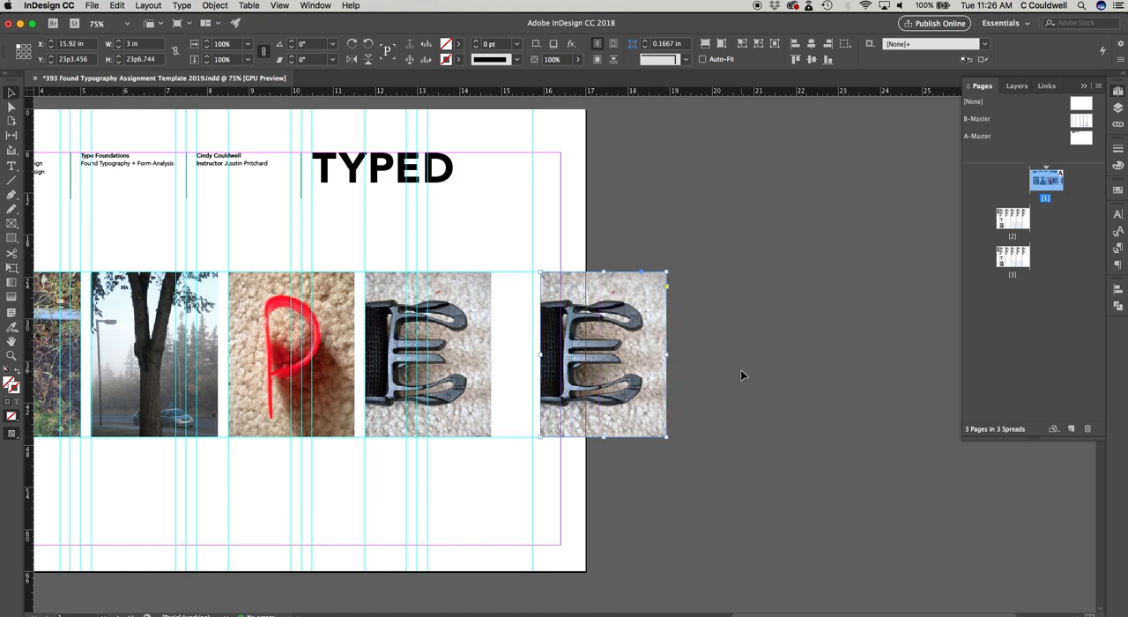
# Step: Select all five letter photos on page 1 and distribute them evenly in the horizontal direction
pyautogui.press('super+minus')
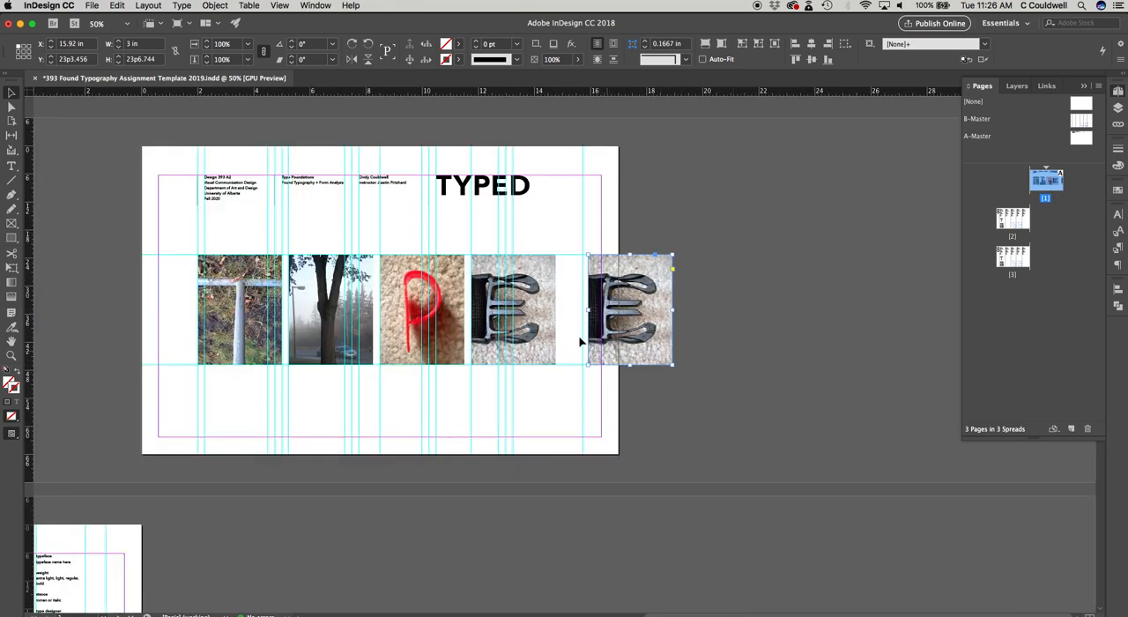
pyautogui.click(726, 409)
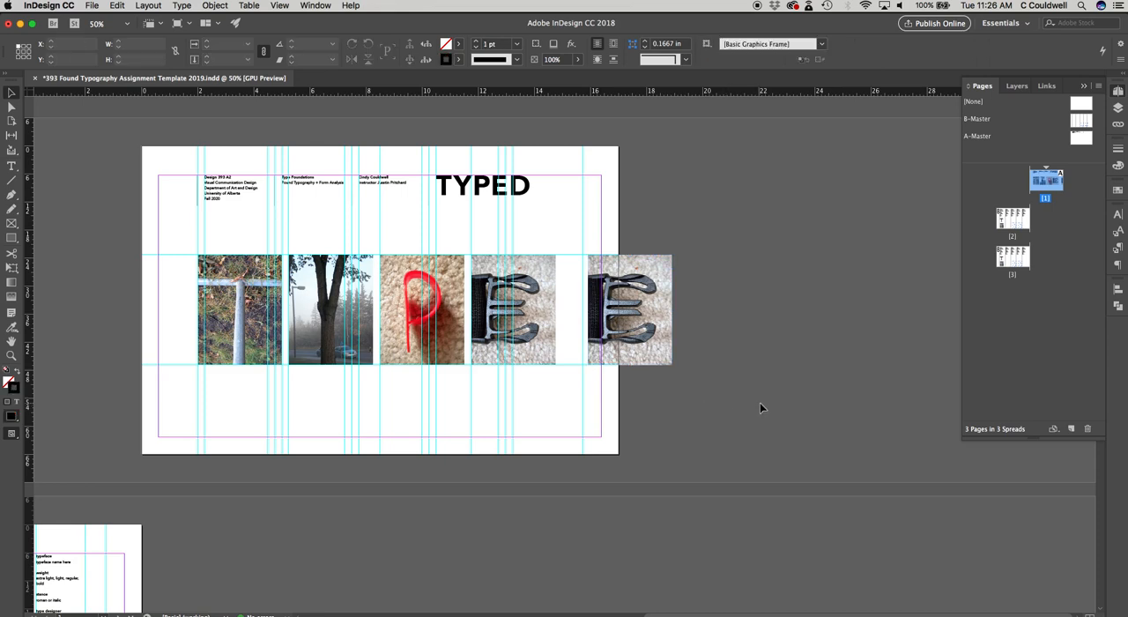
pyautogui.moveTo(727, 404); pyautogui.dragTo(171, 249)
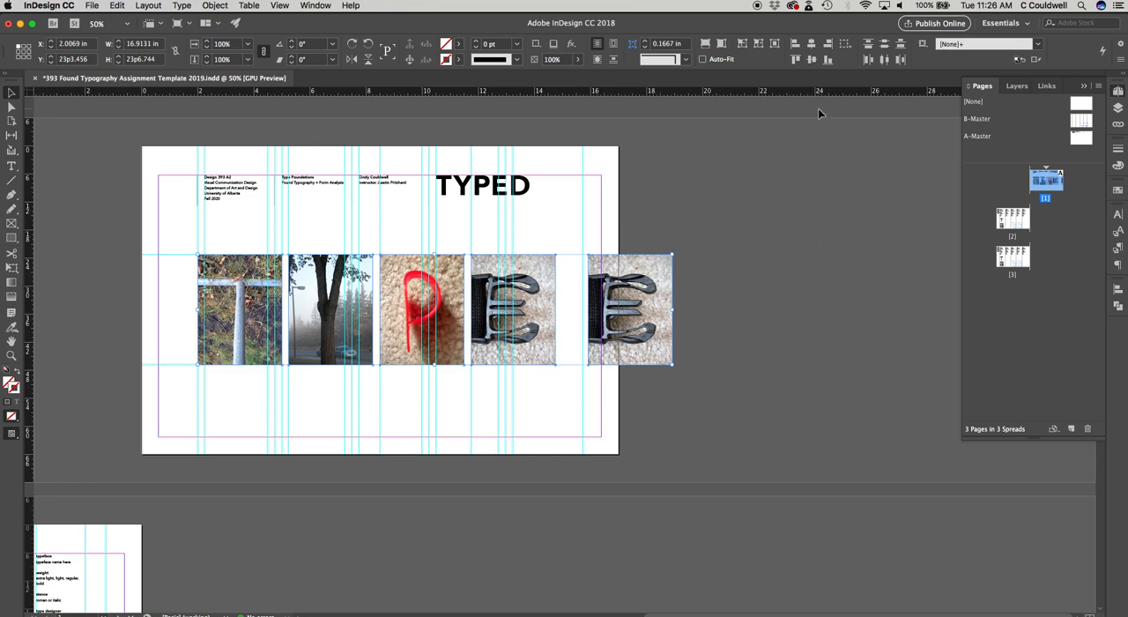
pyautogui.click(813, 62)
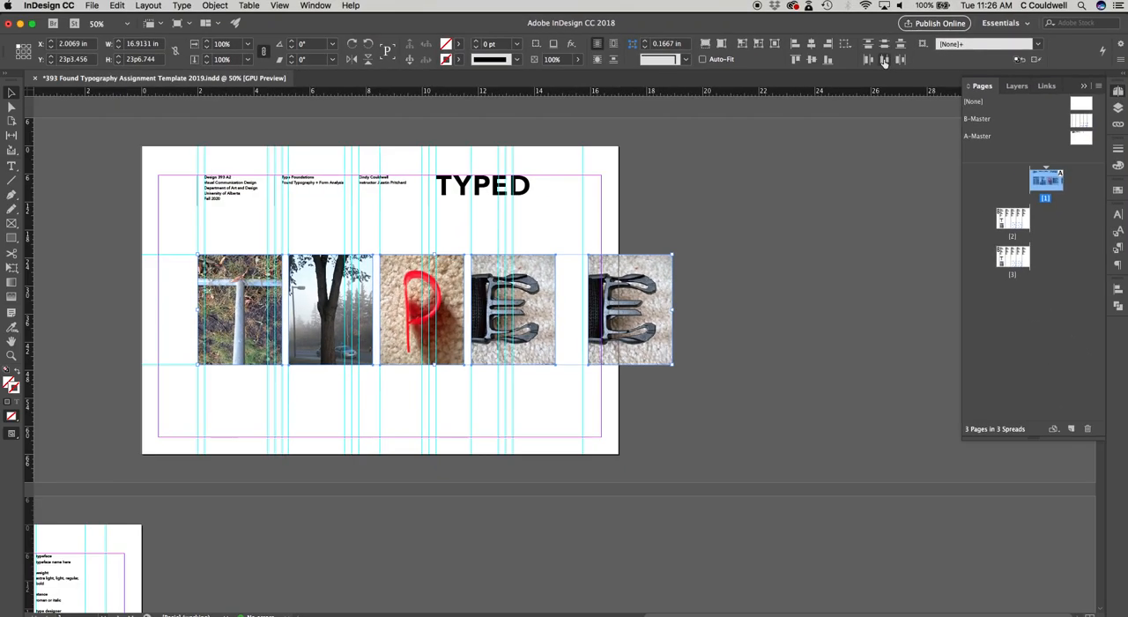
pyautogui.click(884, 60)
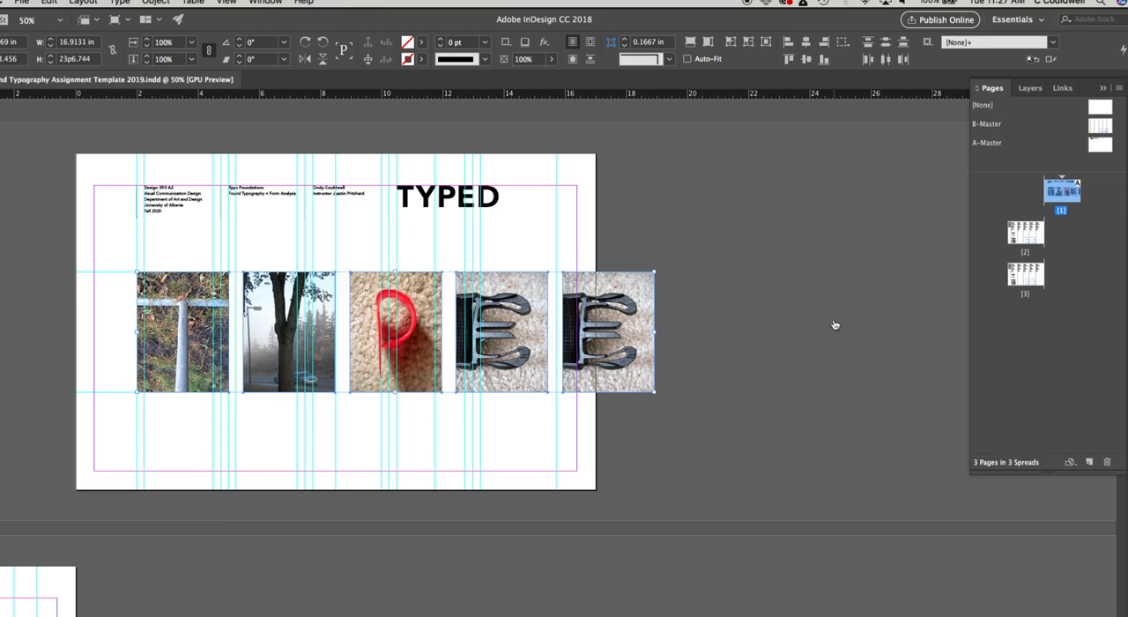
# Step: Switch to Finder and open the images folder inside 393 FoundType InD
pyautogui.press('super+Tab')
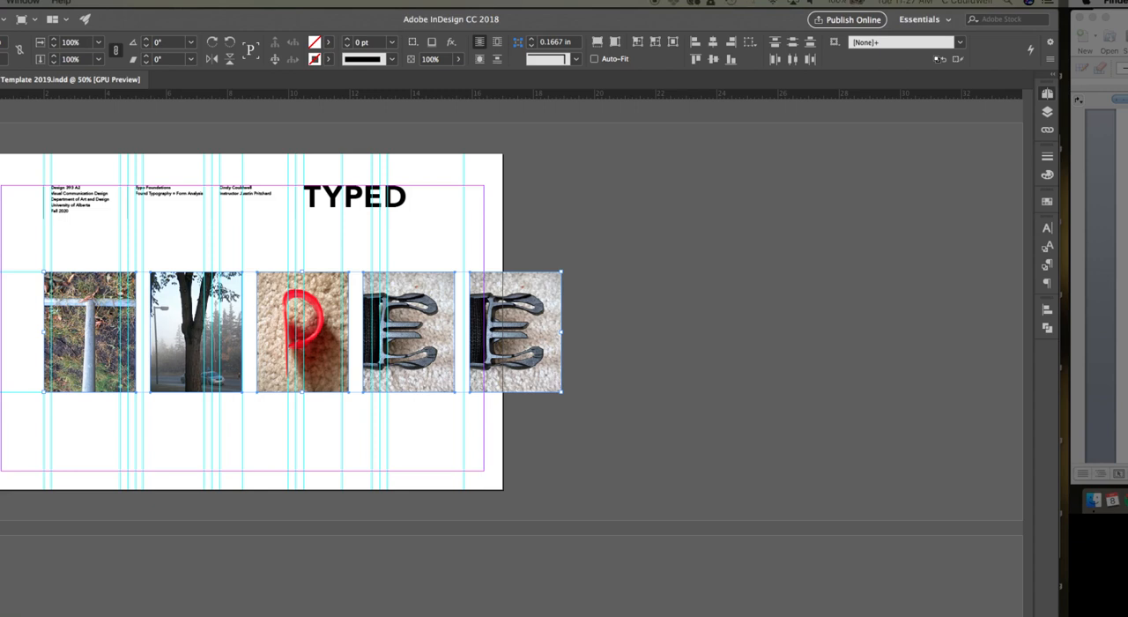
pyautogui.moveTo(1127, 168); pyautogui.dragTo(690, 178)
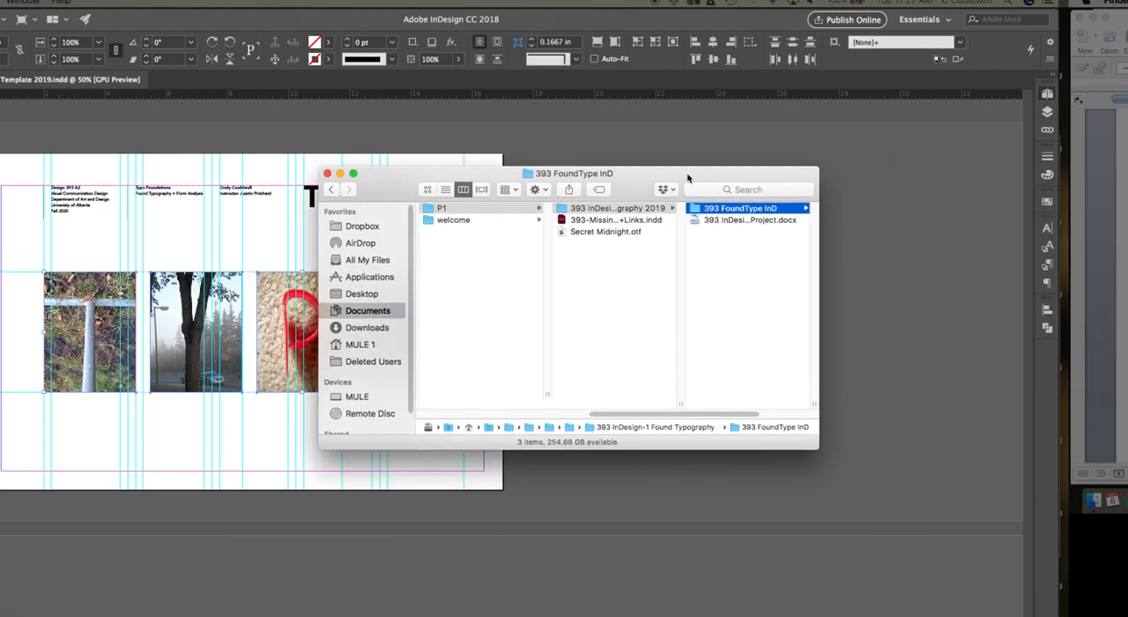
pyautogui.click(798, 209)
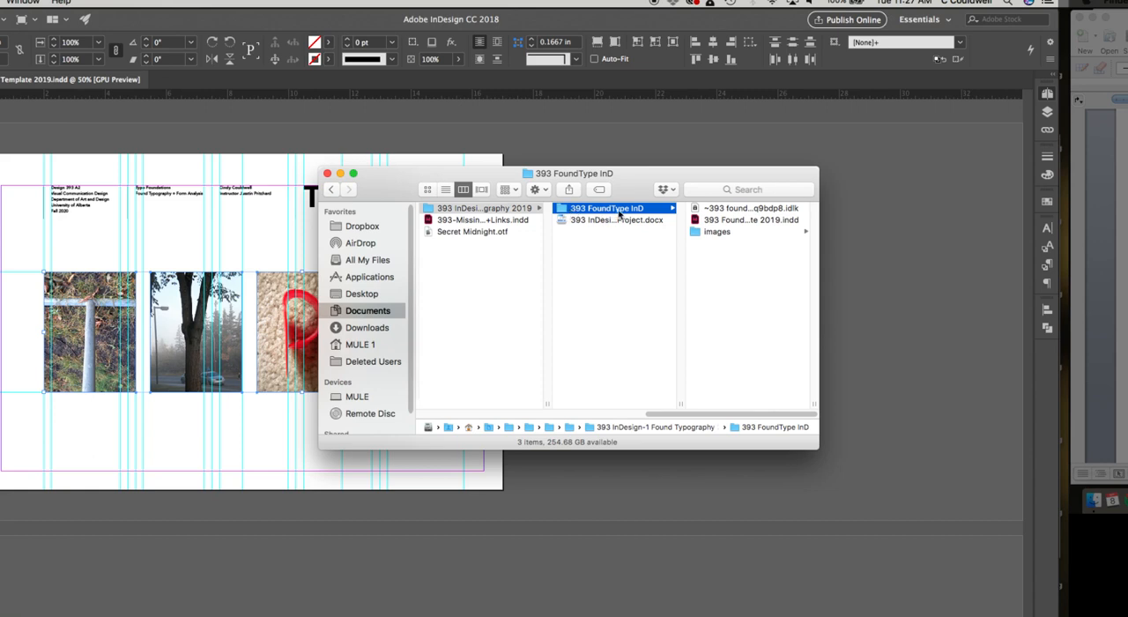
pyautogui.click(716, 232)
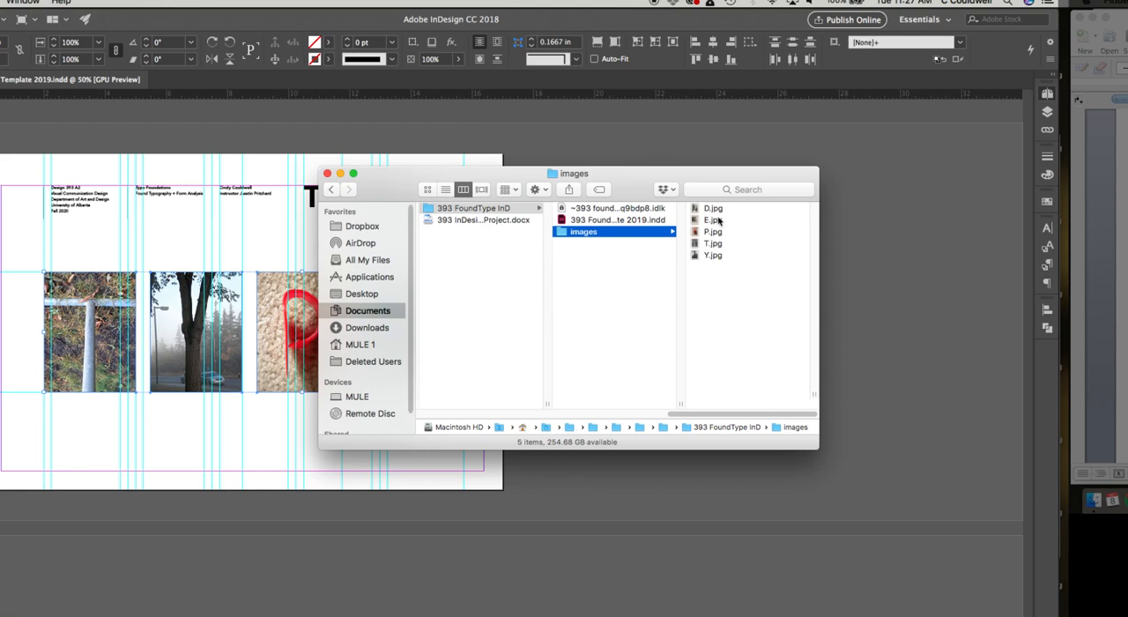
# Step: Look through the letter image files in the images folder, and return to the InDesign document
pyautogui.click(718, 209)
pyautogui.press('Down')
pyautogui.press('Down')
pyautogui.press('Down')
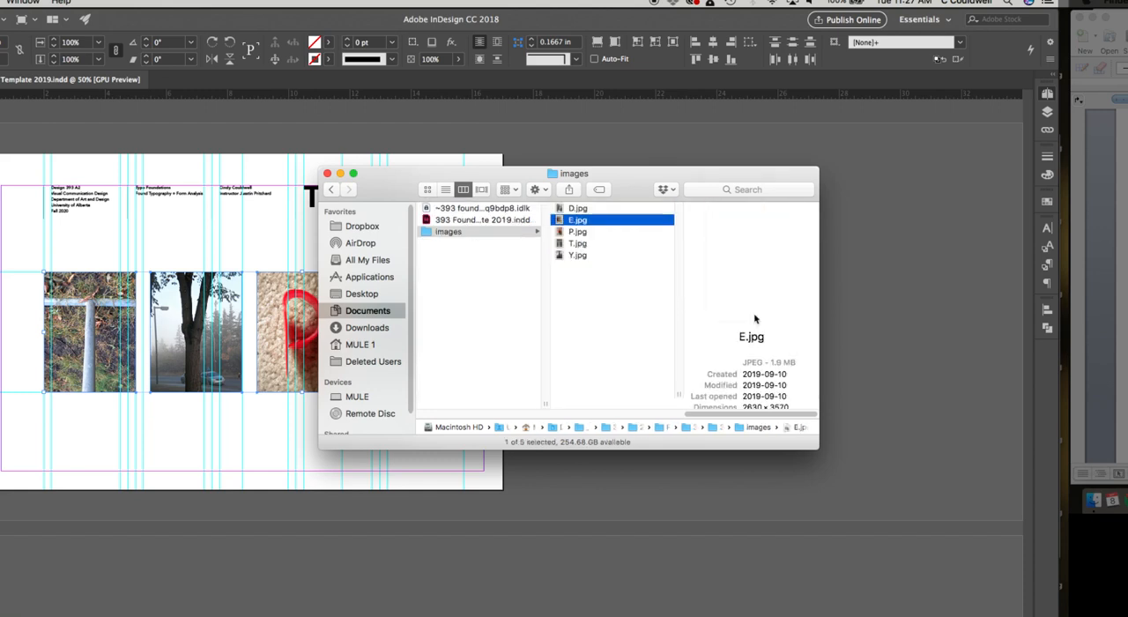
pyautogui.press('Down')
pyautogui.press('Up')
pyautogui.press('Up')
pyautogui.press('Up')
pyautogui.press('Up')
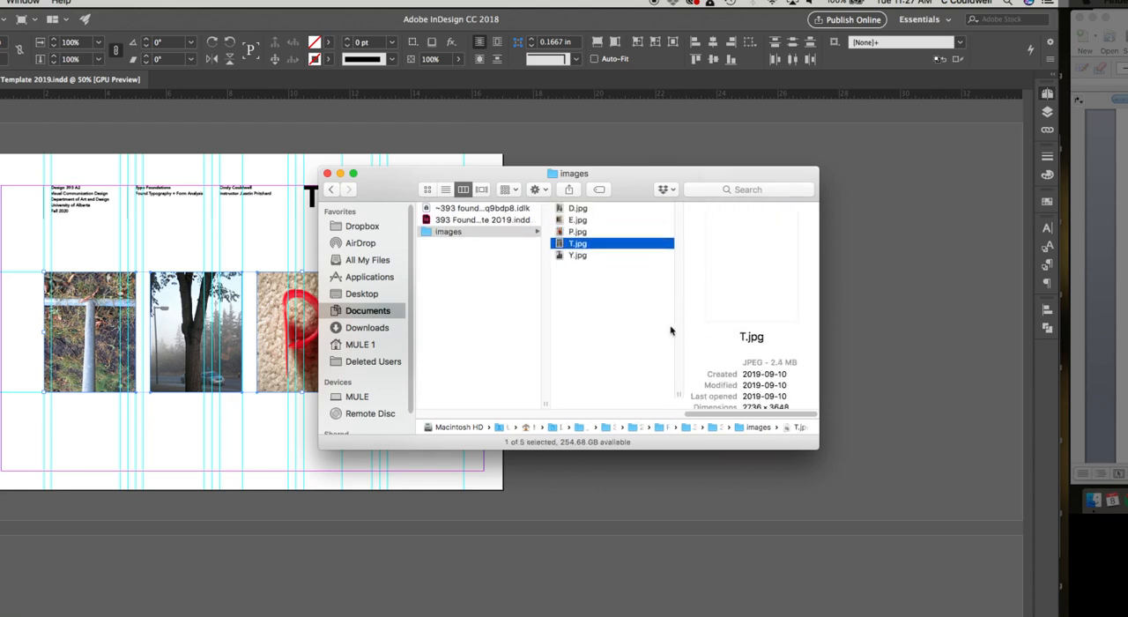
pyautogui.press('Left')
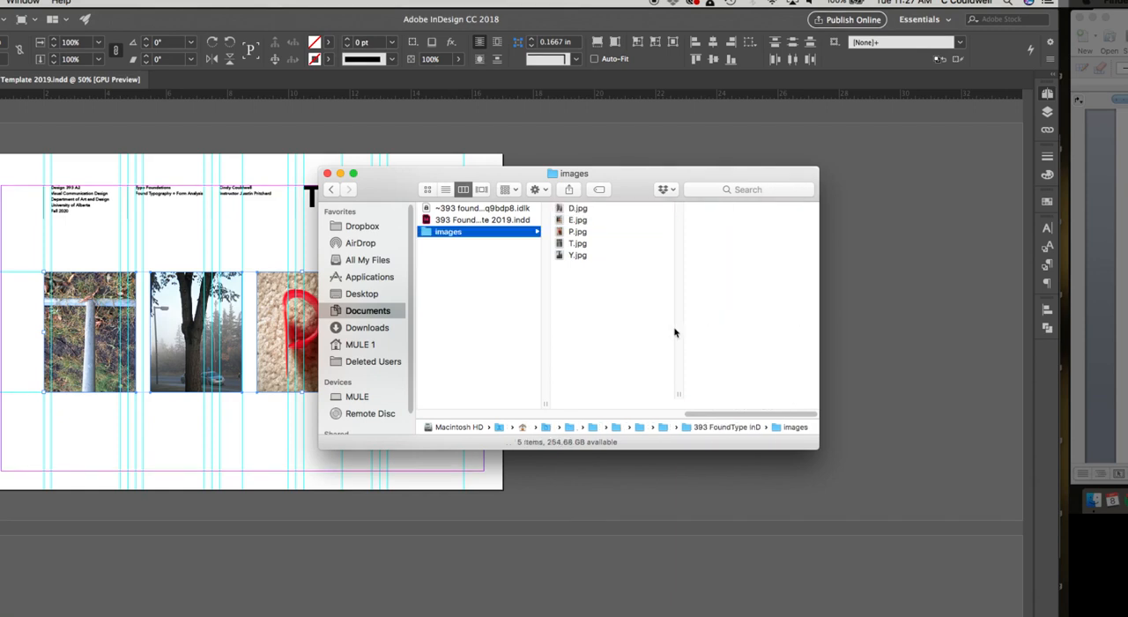
pyautogui.press('Up')
pyautogui.press('Down')
pyautogui.moveTo(376, 175); pyautogui.dragTo(1127, 206)
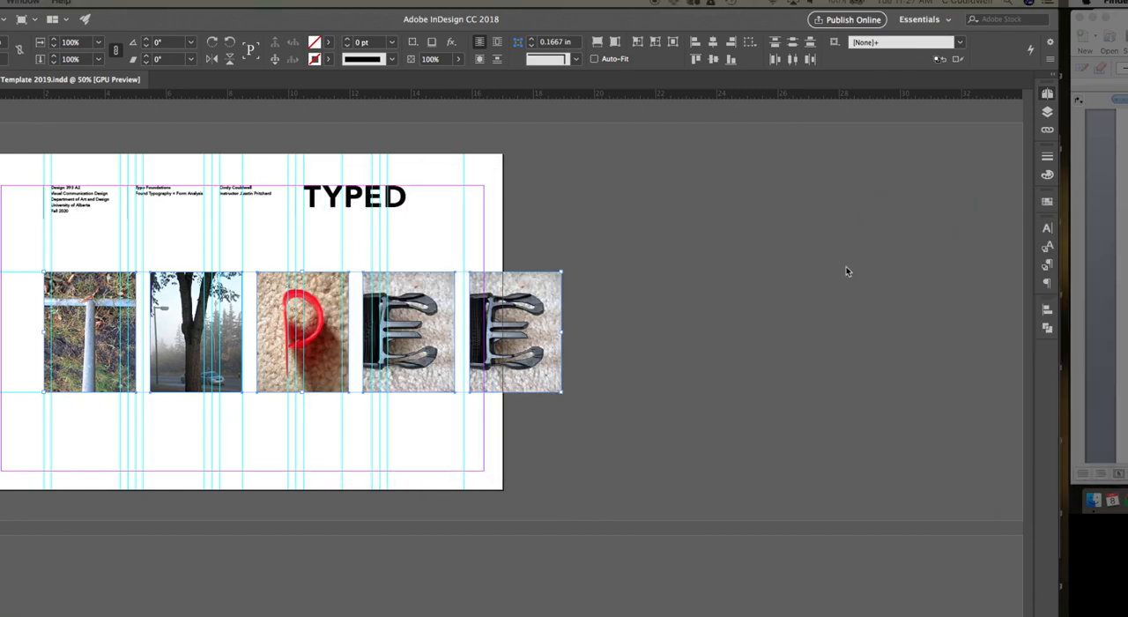
pyautogui.click(733, 266)
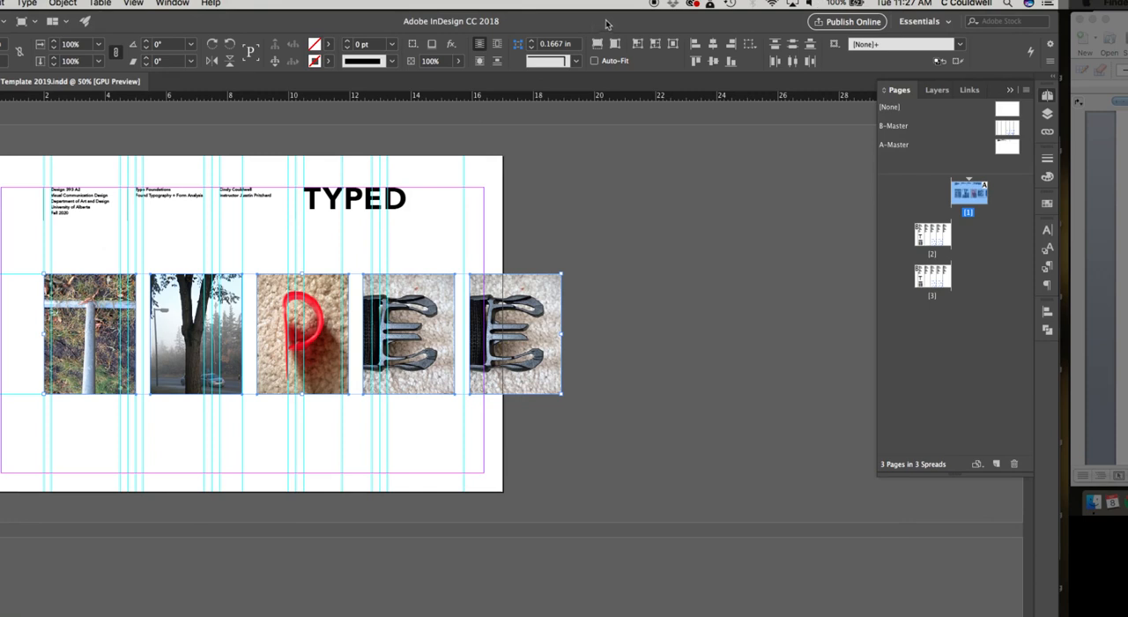
# Step: Restore the document window to full size and select the image content inside the duplicate E frame ending the photo row
pyautogui.moveTo(605, 25); pyautogui.dragTo(771, 23)
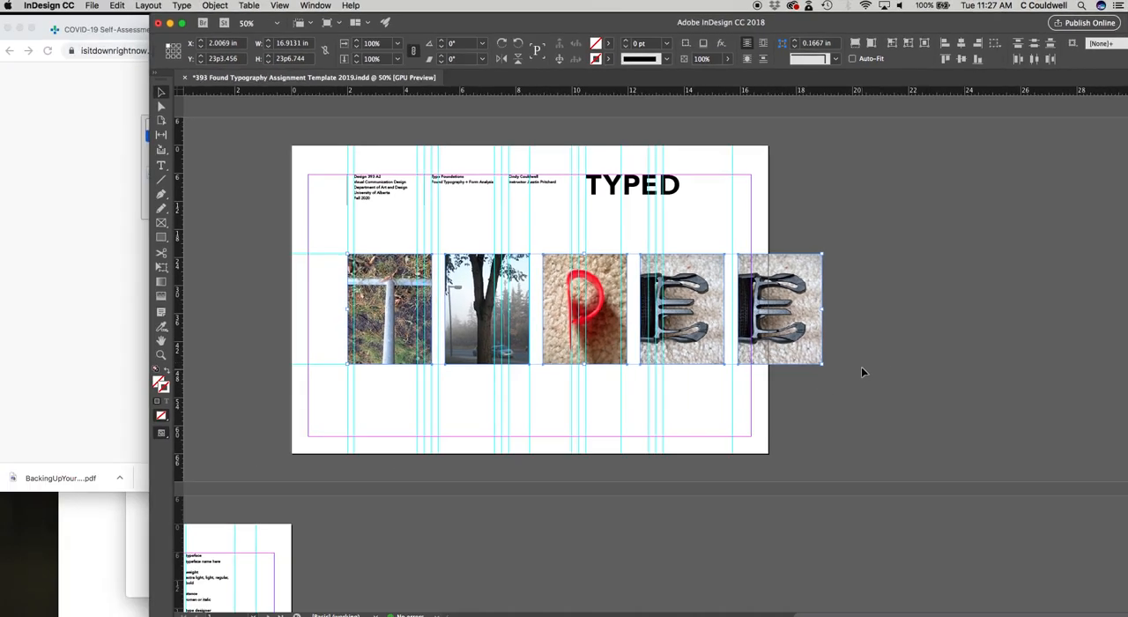
pyautogui.doubleClick(953, 22)
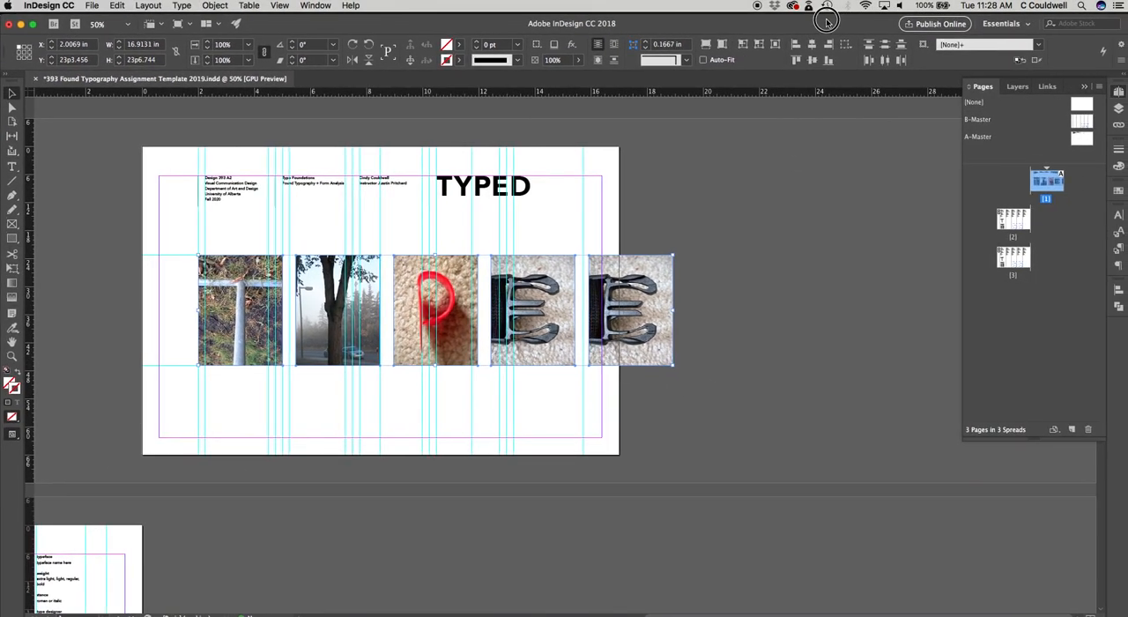
pyautogui.click(632, 312)
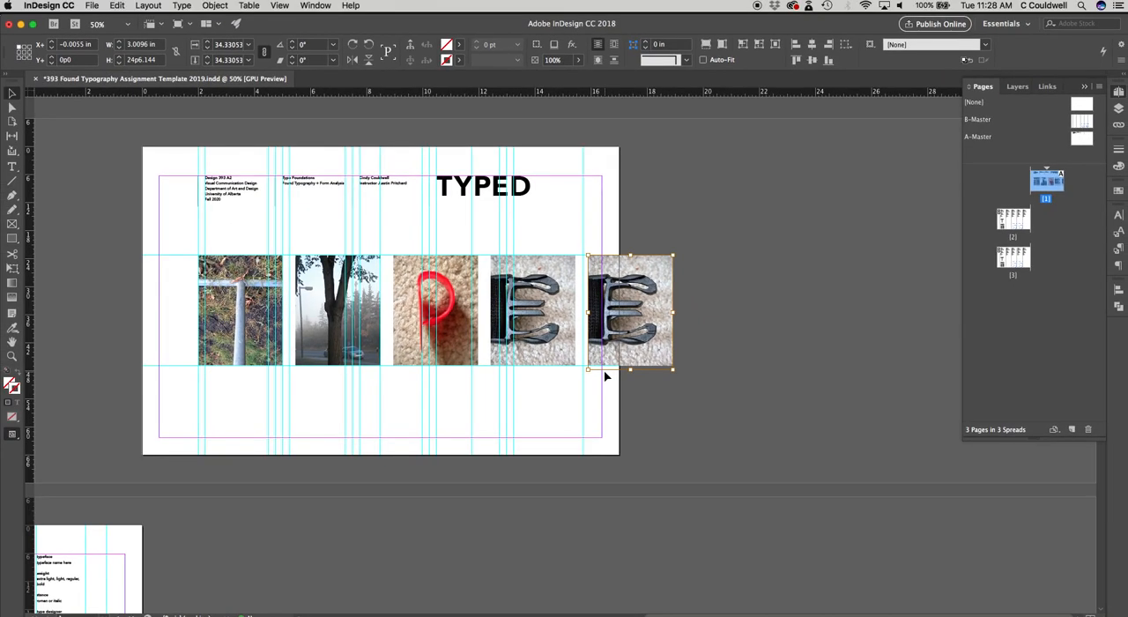
pyautogui.press('super+equal')
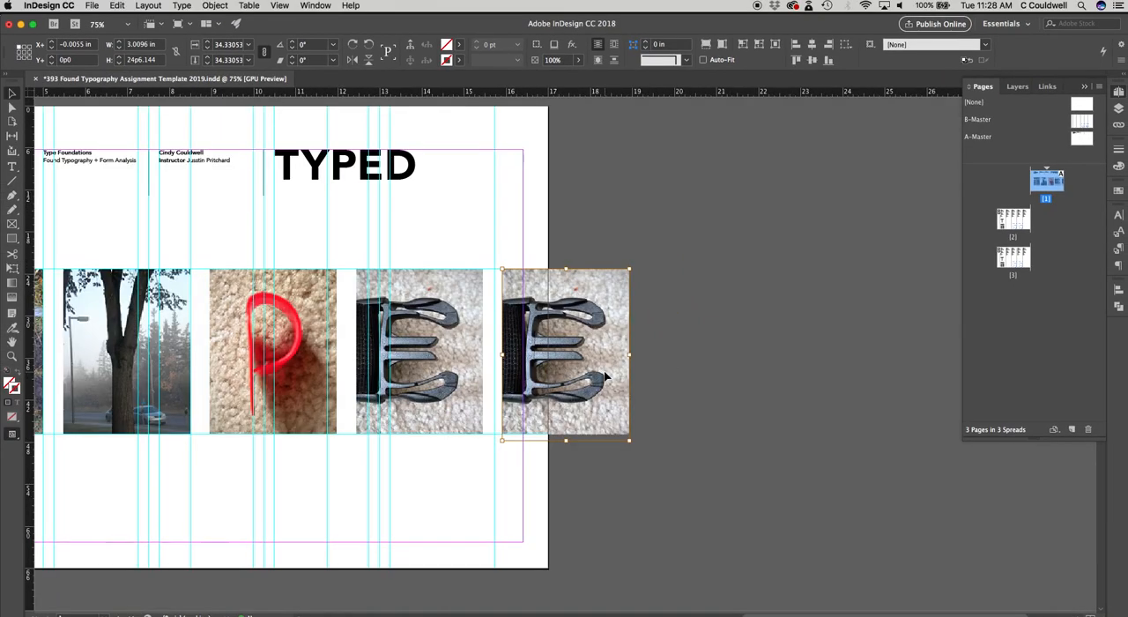
# Step: Place D.jpg from the images folder of 393 FoundType InD, replacing the selected duplicate E image
pyautogui.click(91, 6)
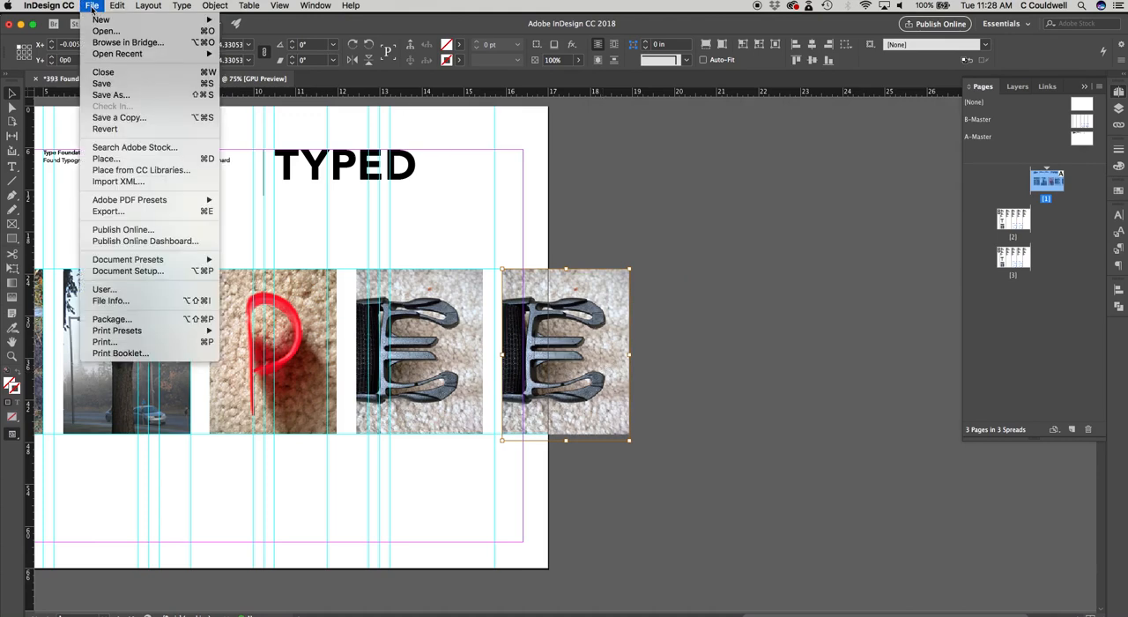
pyautogui.click(131, 164)
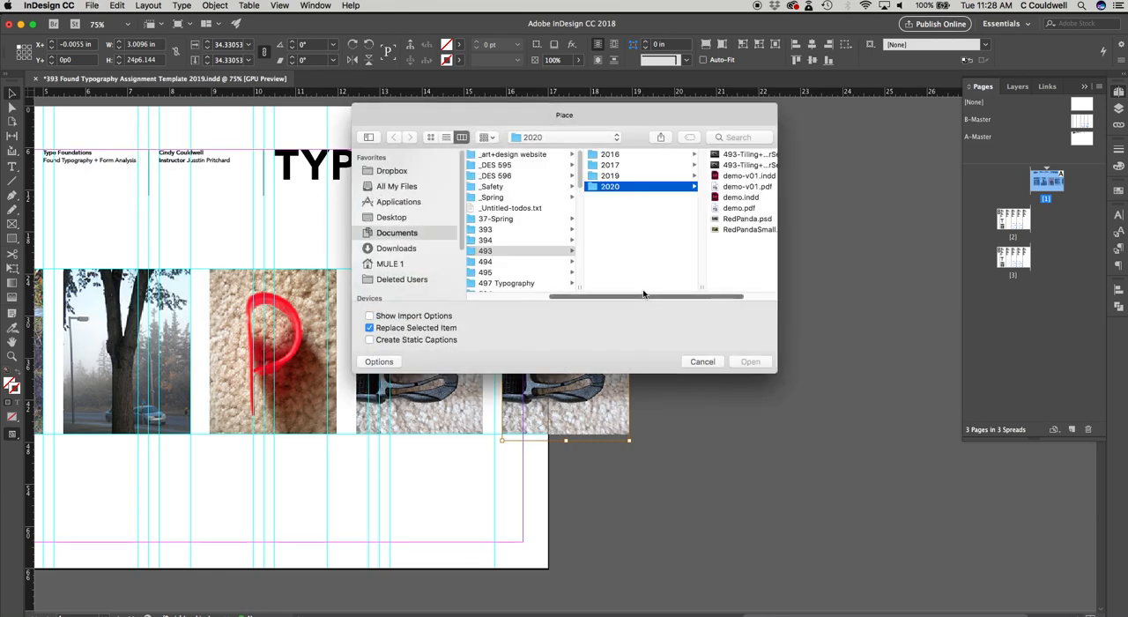
pyautogui.moveTo(662, 296); pyautogui.dragTo(723, 295)
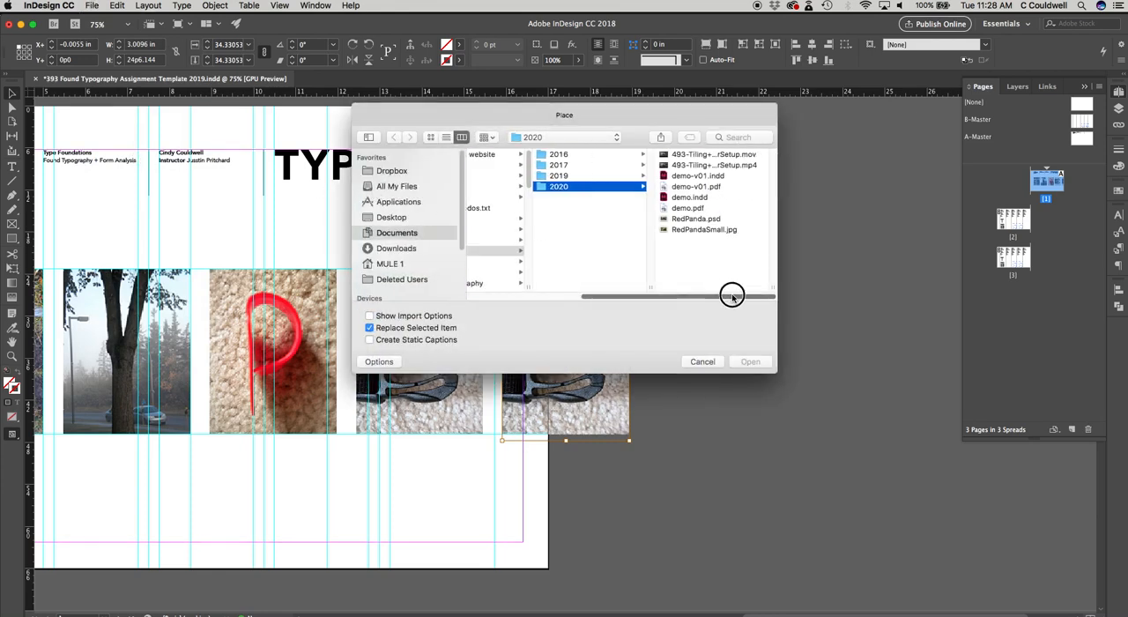
pyautogui.click(545, 139)
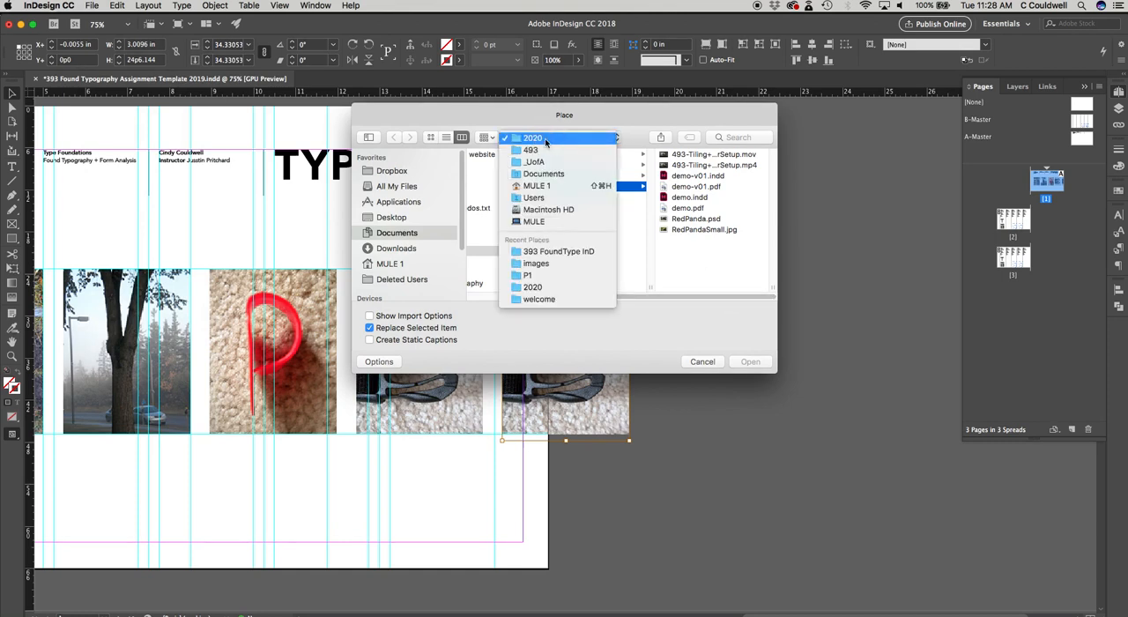
pyautogui.click(539, 162)
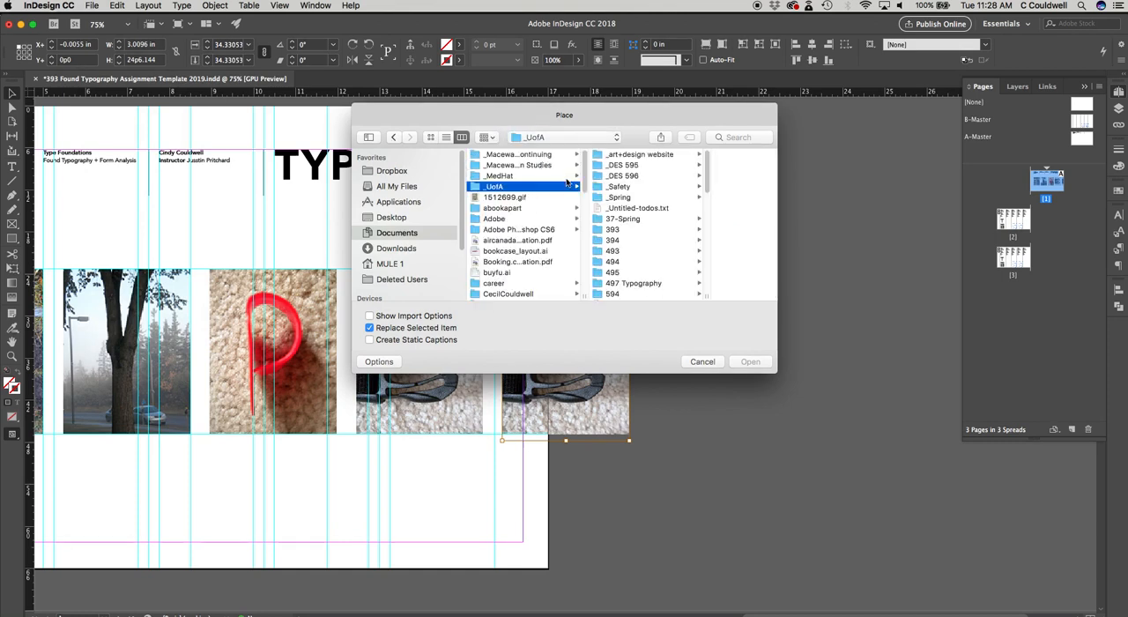
pyautogui.click(626, 230)
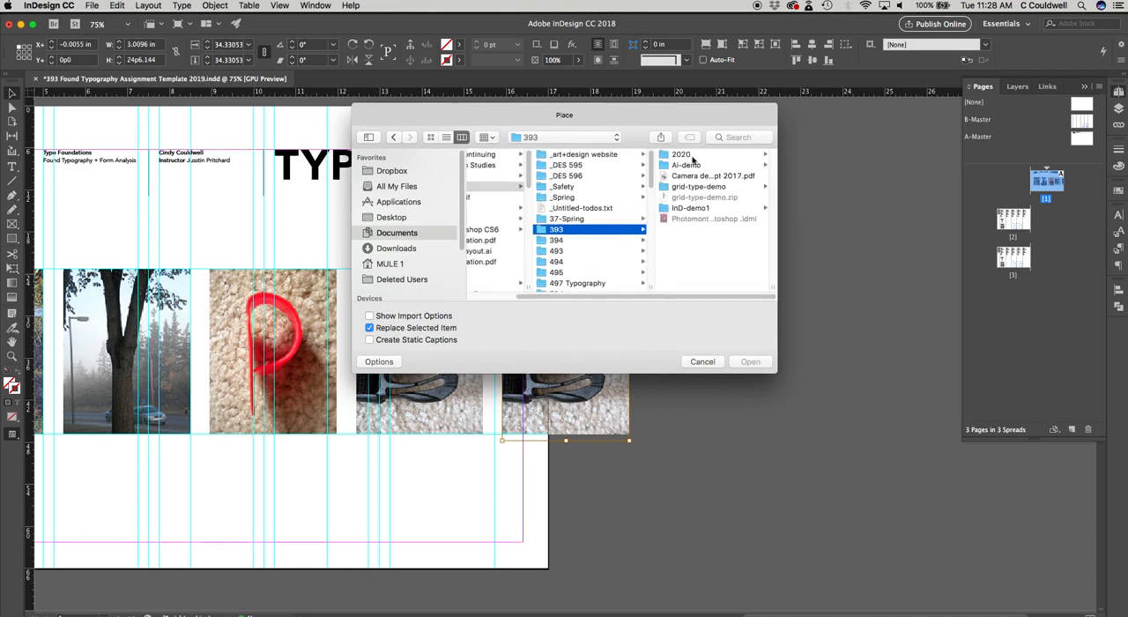
pyautogui.click(694, 159)
pyautogui.click(693, 155)
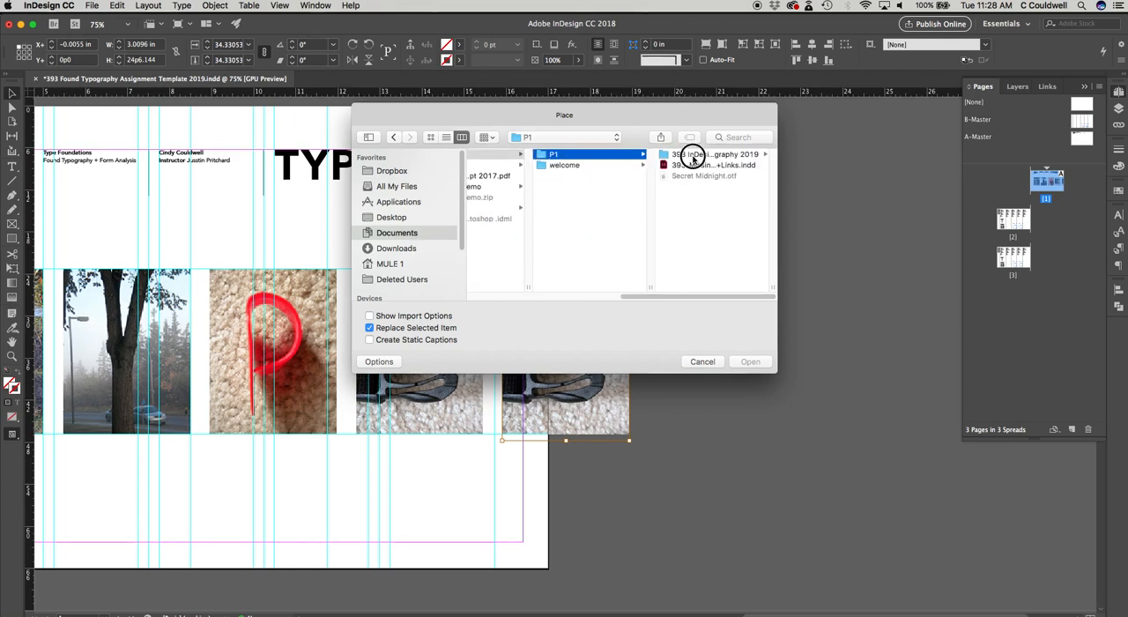
pyautogui.click(694, 156)
pyautogui.click(693, 156)
pyautogui.click(694, 175)
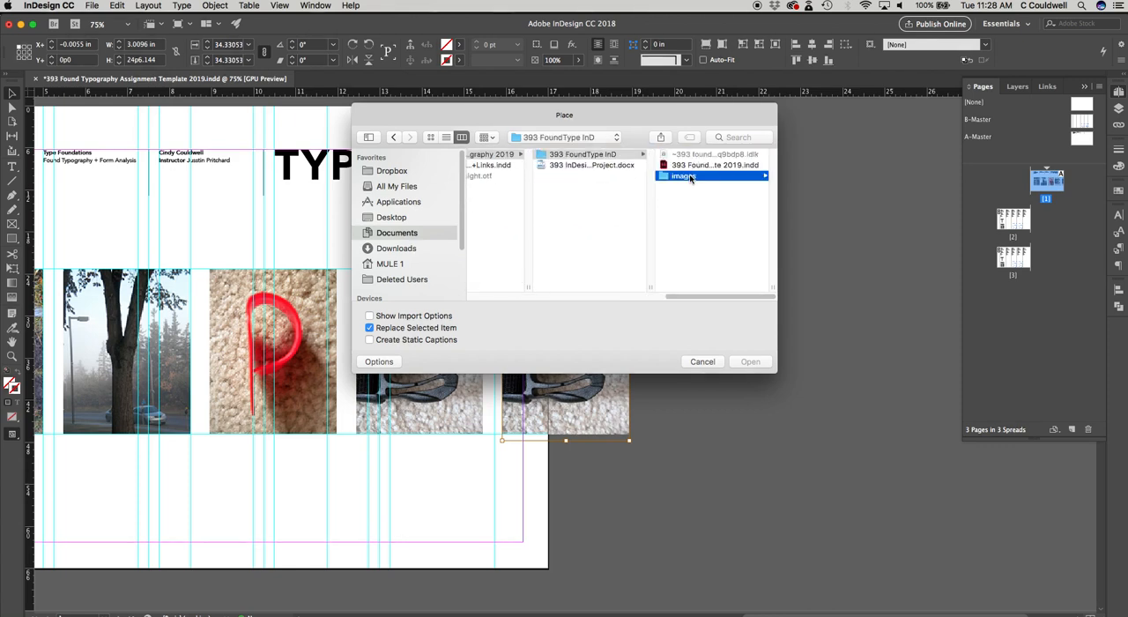
pyautogui.click(682, 155)
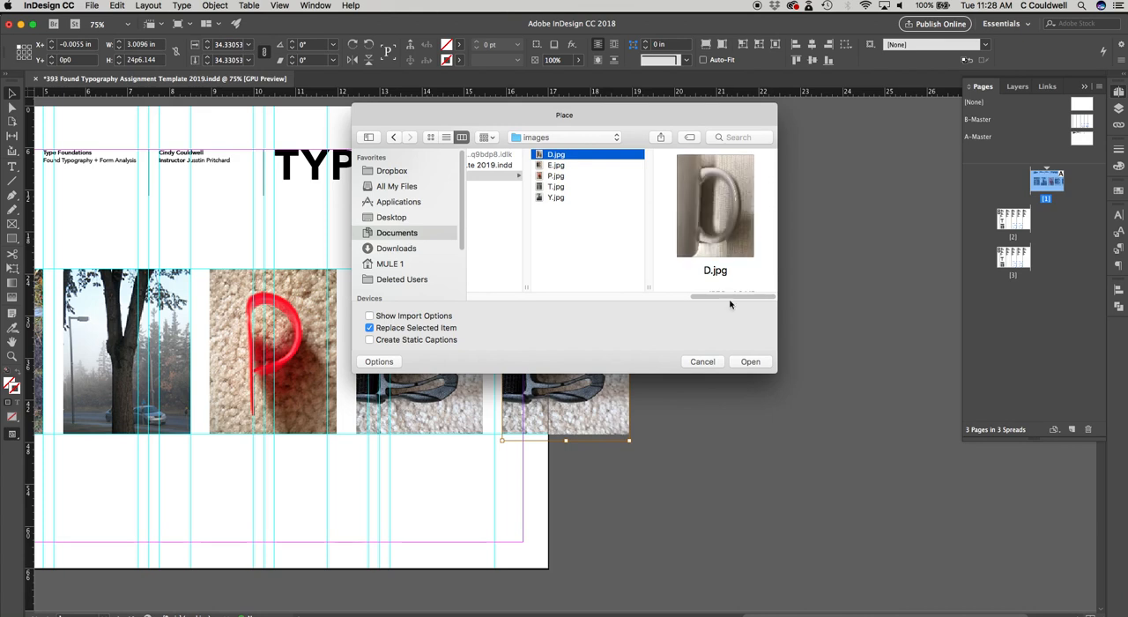
pyautogui.click(750, 362)
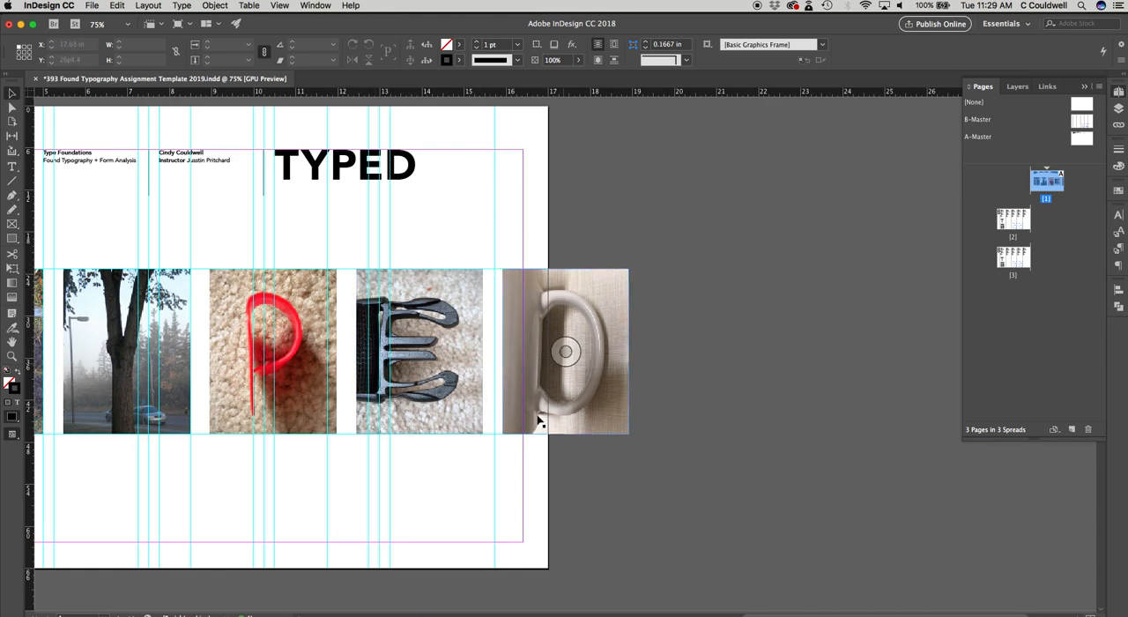
# Step: Try squeezing the D image horizontally inside its frame to about 1.87 in wide, and undo the distortion
pyautogui.click(565, 352)
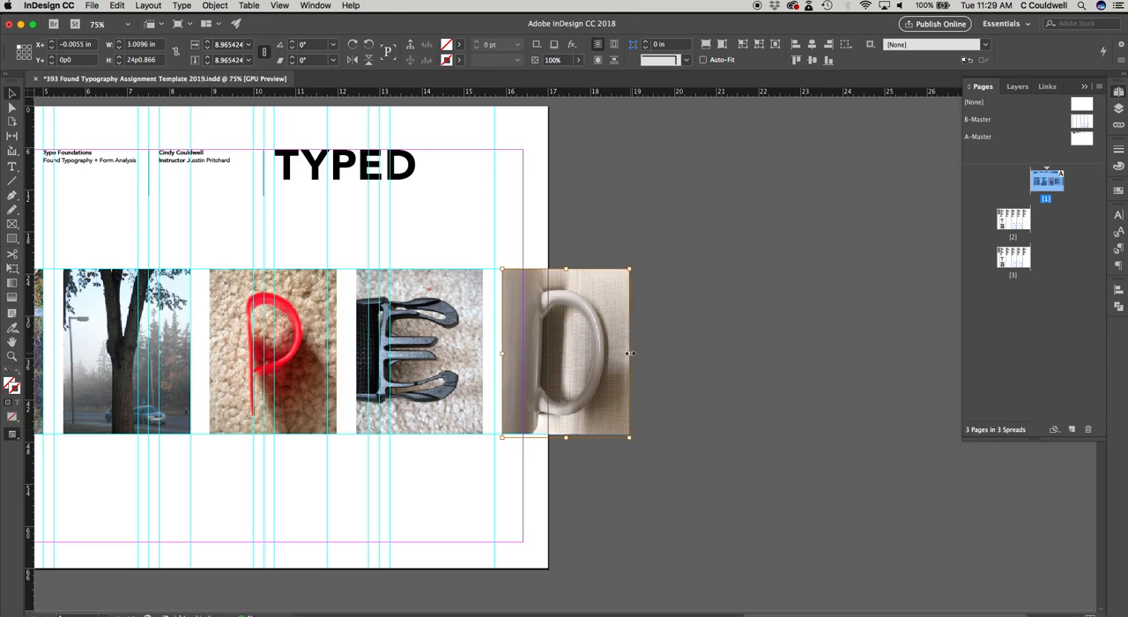
pyautogui.moveTo(629, 352); pyautogui.dragTo(580, 354)
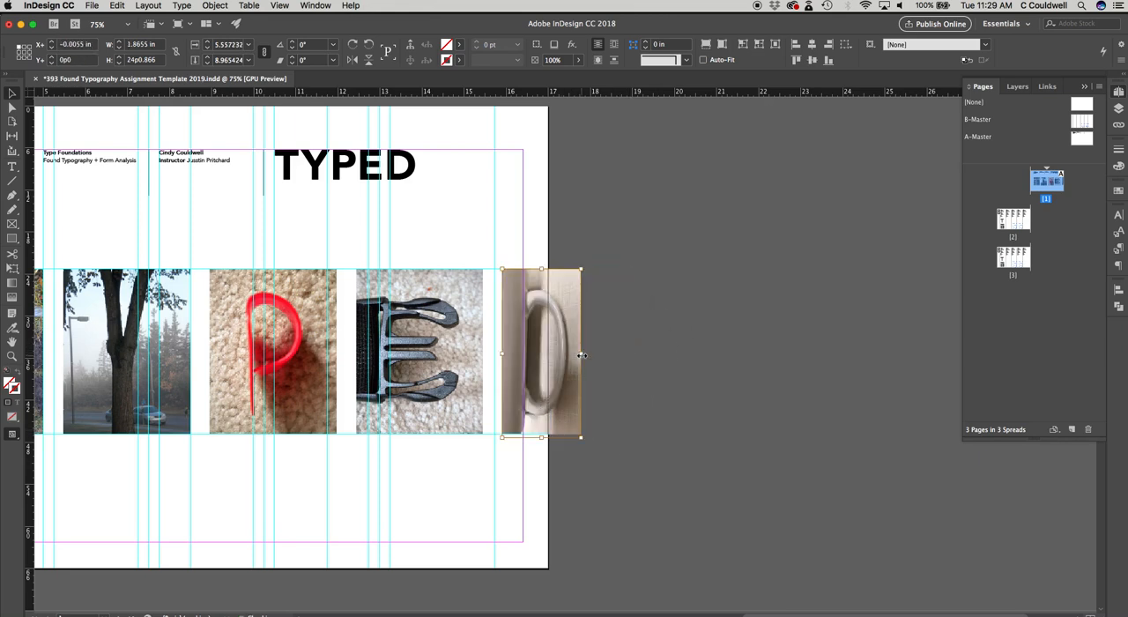
pyautogui.press('super+z')
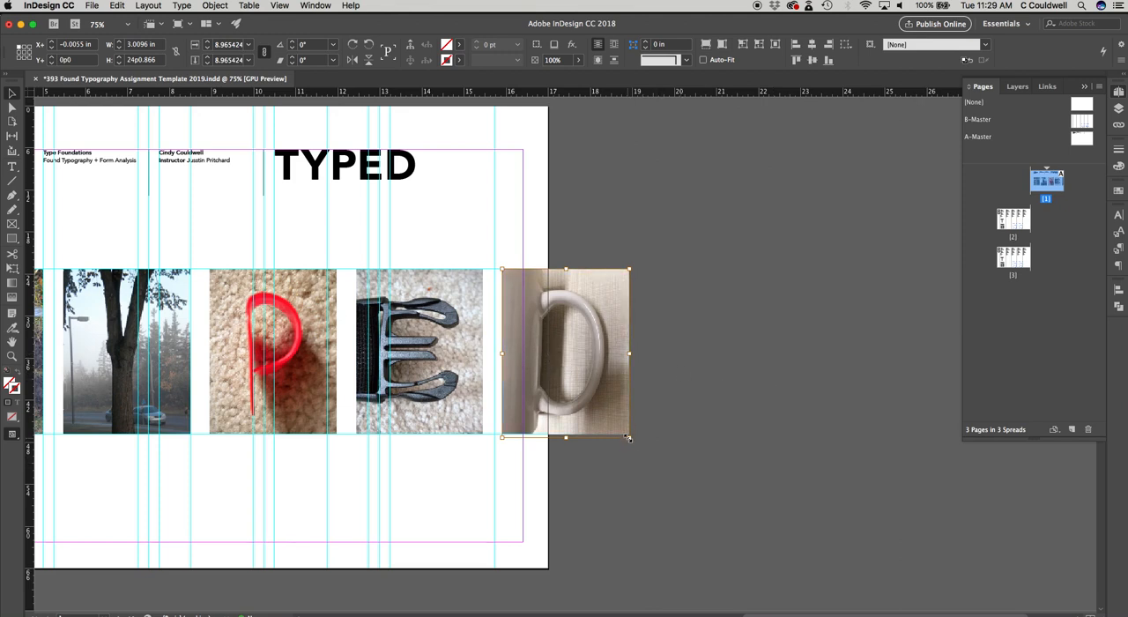
# Step: Try scaling the D image proportionally inside its frame, undo the change and deselect the image
pyautogui.moveTo(628, 437); pyautogui.dragTo(651, 440)
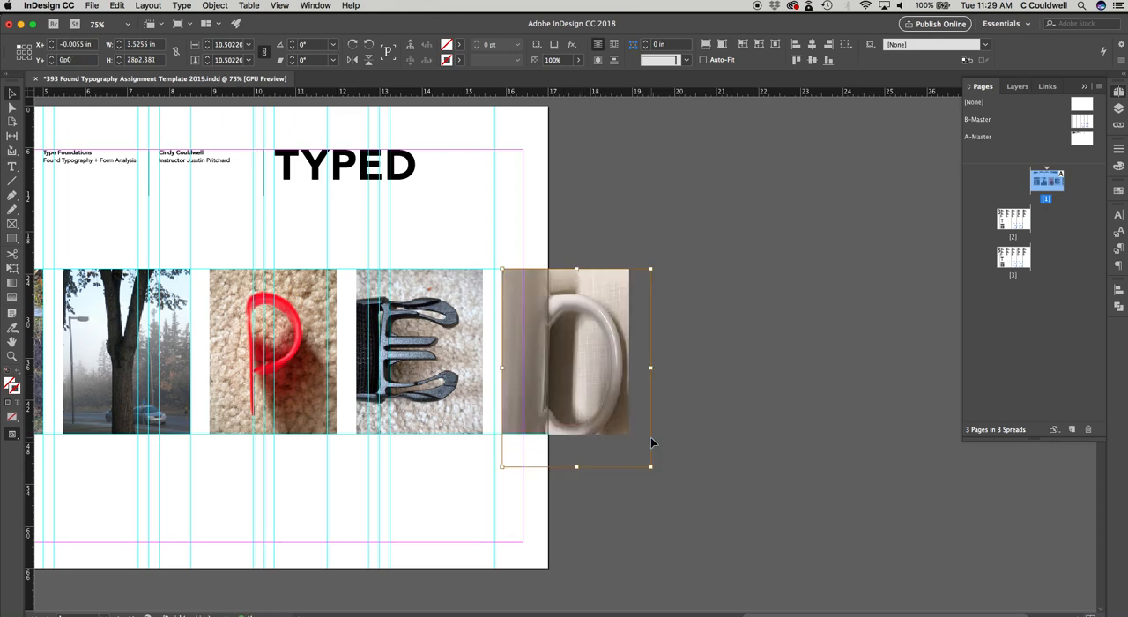
pyautogui.press('super+z')
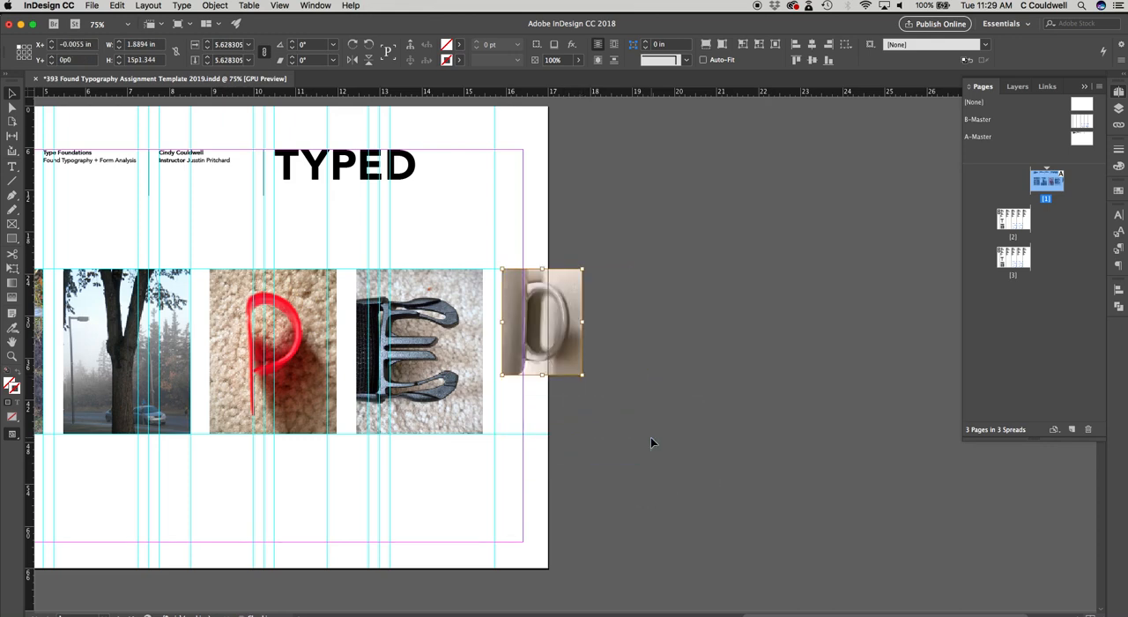
pyautogui.press('super+shift+z')
pyautogui.click(743, 429)
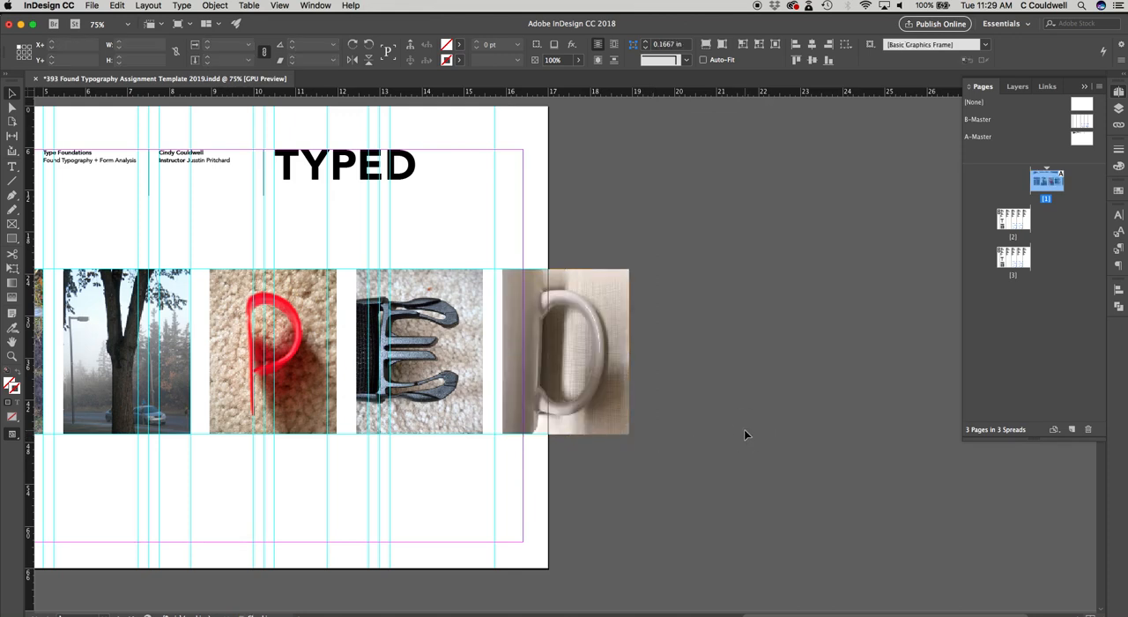
# Step: Enlarge the D image to about 4.11 in wide inside its frame, reposition it within the crop, and undo both changes
pyautogui.click(564, 354)
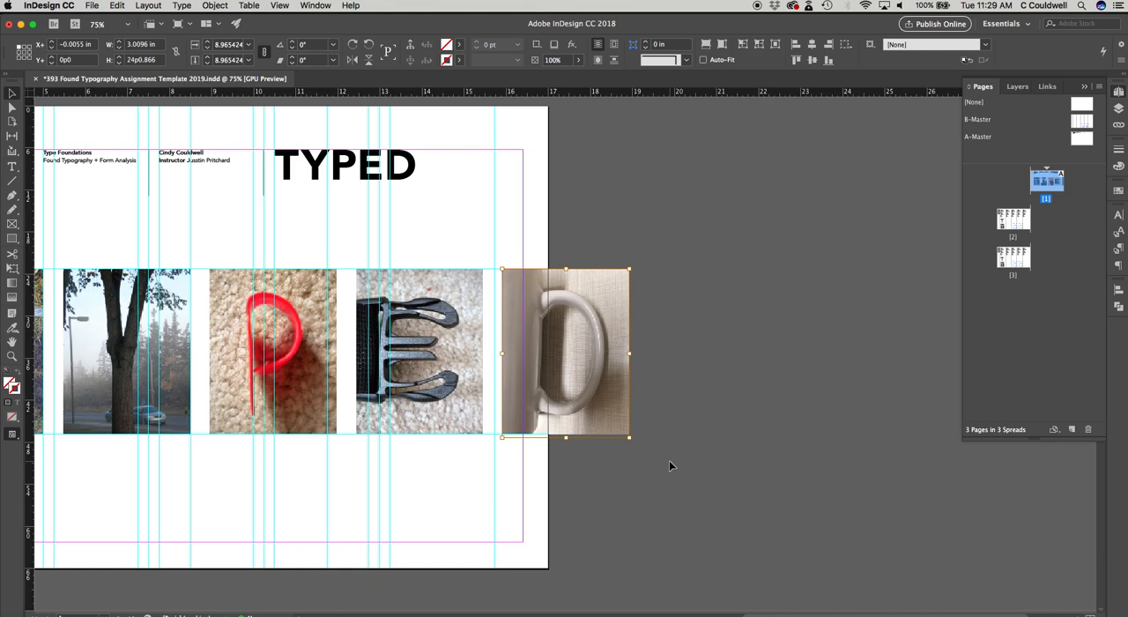
pyautogui.moveTo(627, 438); pyautogui.dragTo(675, 473)
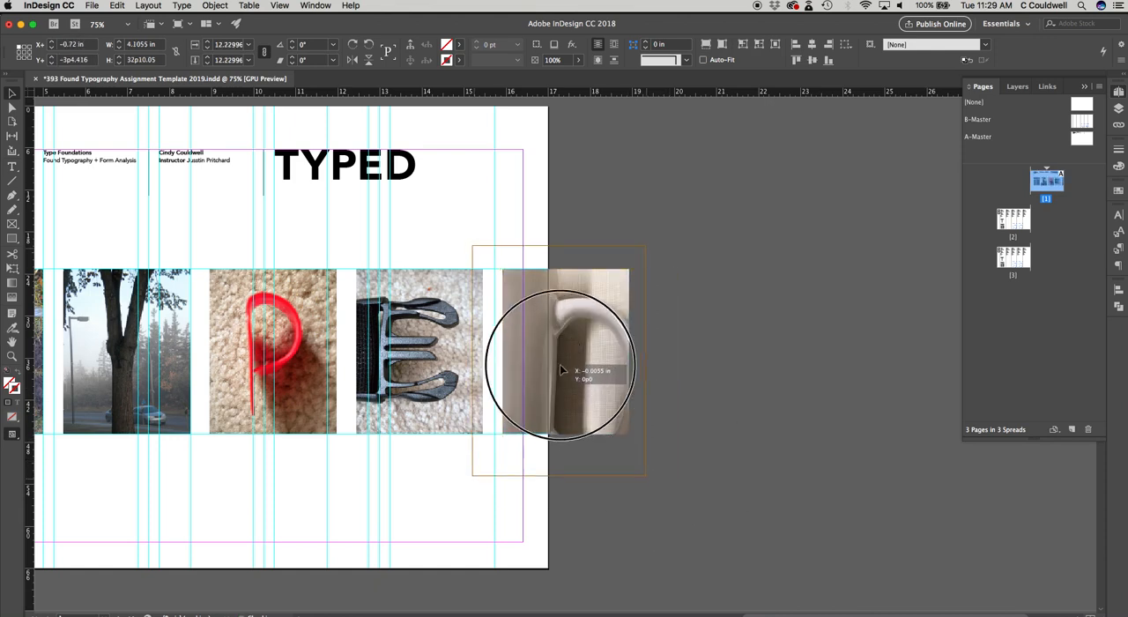
pyautogui.moveTo(560, 364); pyautogui.dragTo(526, 339)
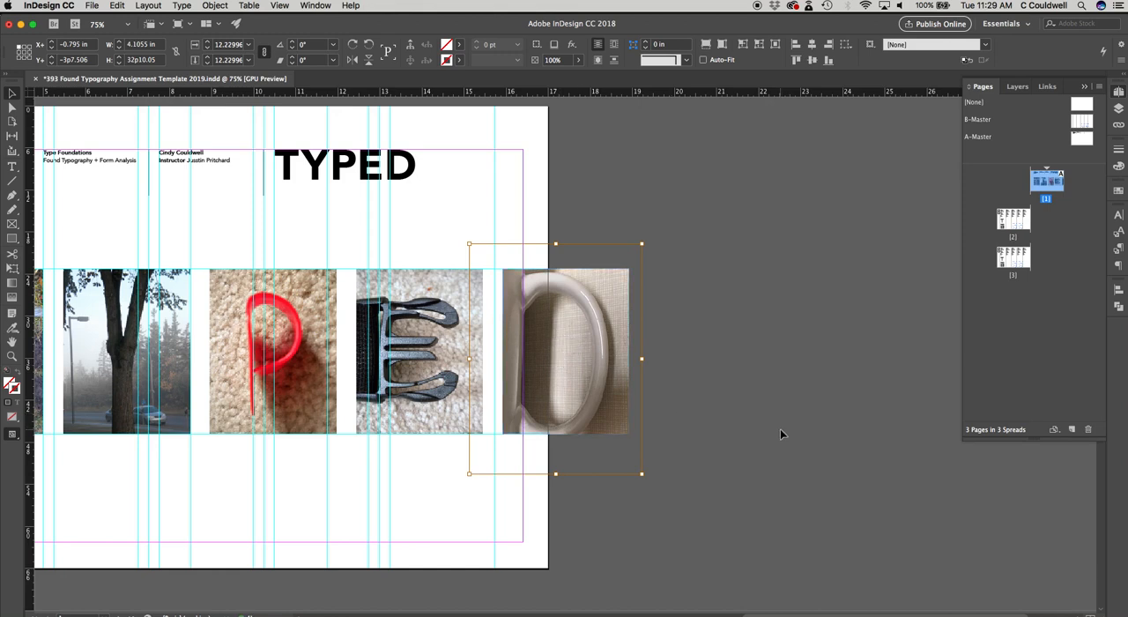
pyautogui.press('super+z')
pyautogui.press('super+z')
pyautogui.click(742, 454)
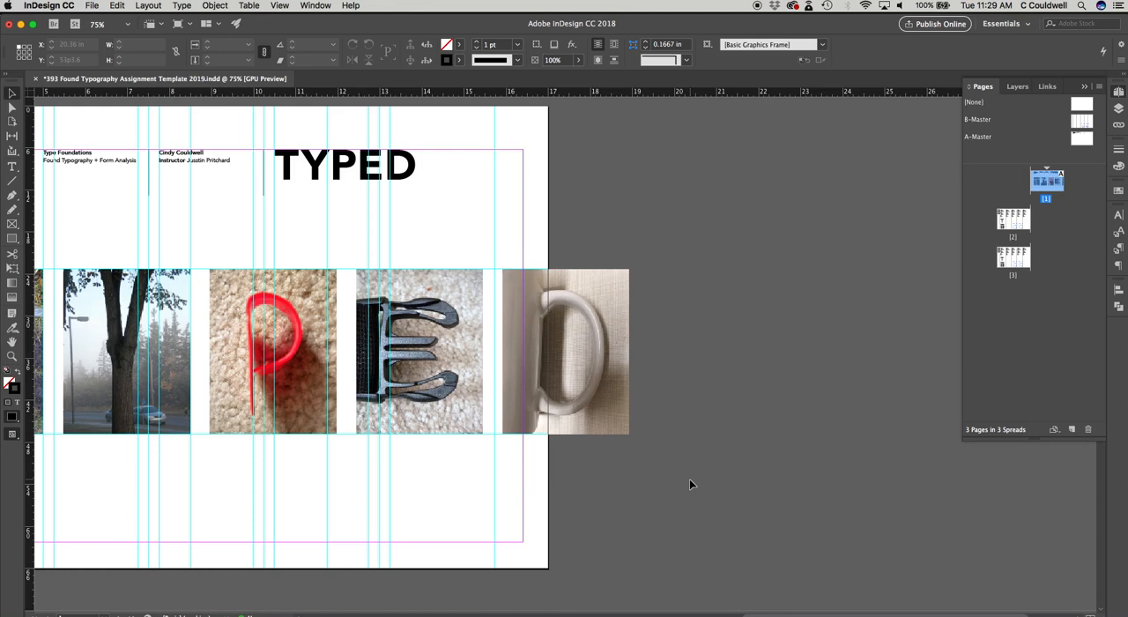
# Step: Select the D frame, scale it together with its image to about 4.62 in wide, and undo the scaling
pyautogui.moveTo(696, 477); pyautogui.dragTo(495, 208)
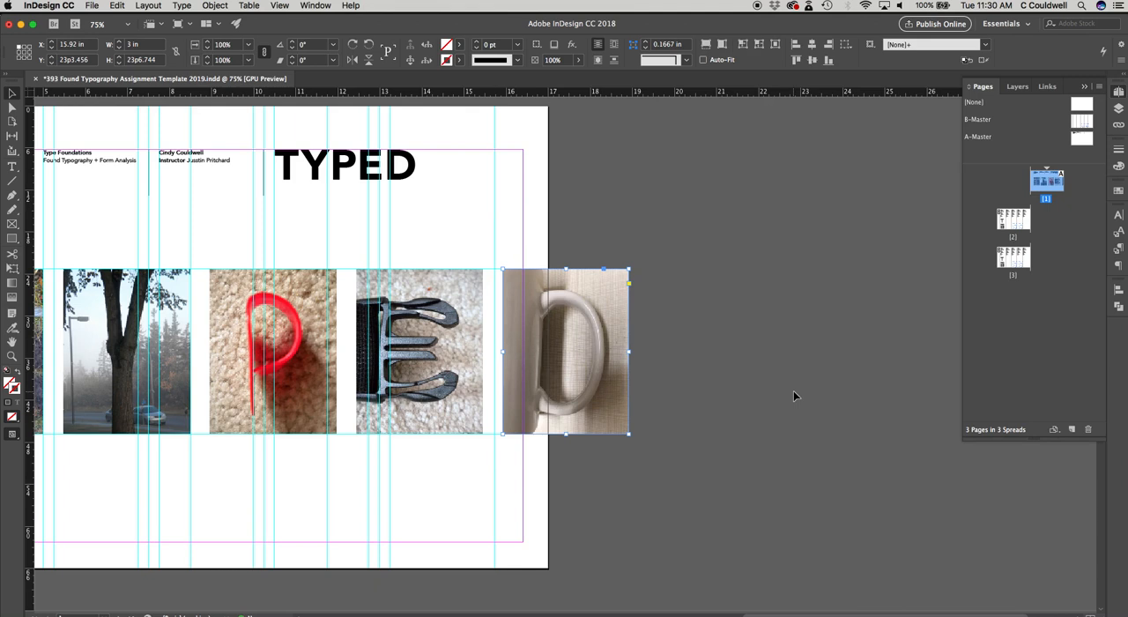
pyautogui.moveTo(627, 436); pyautogui.dragTo(697, 523)
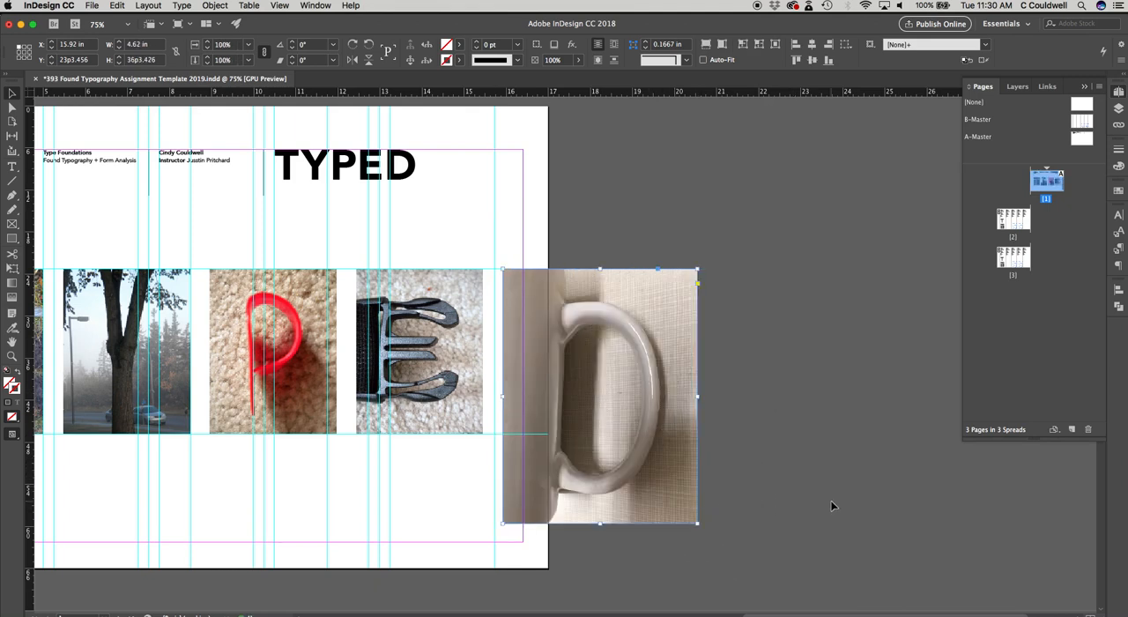
pyautogui.press('super+z')
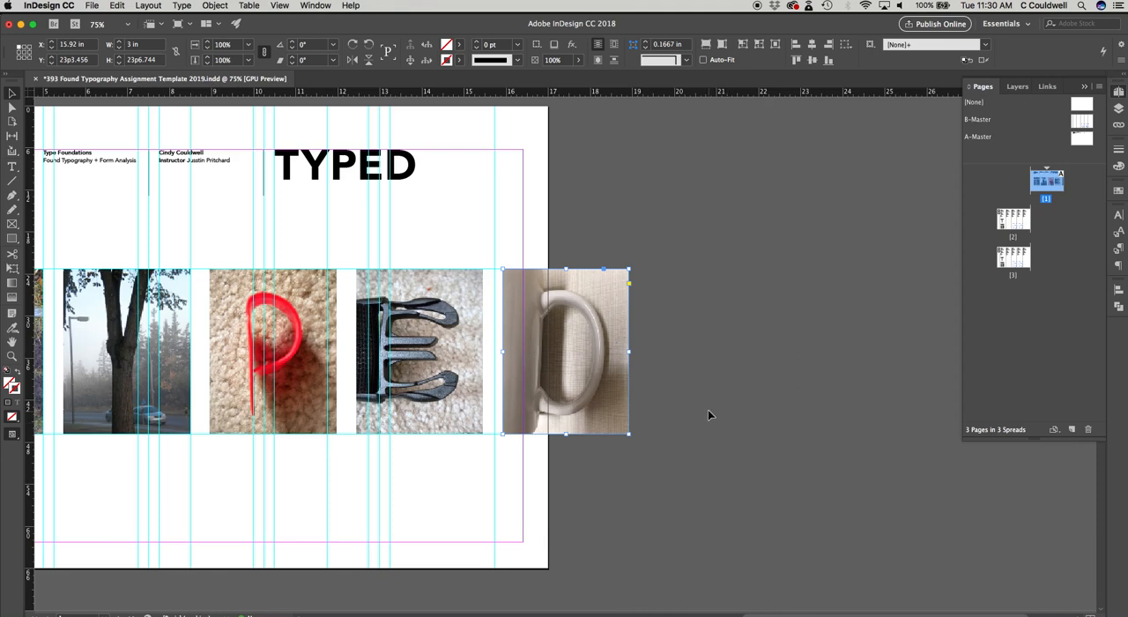
# Step: Select all five letter photos on page 1 and scale them together proportionally to about 13.73 in wide, keeping their lower-left corner fixed
pyautogui.moveTo(703, 407); pyautogui.dragTo(933, 390)
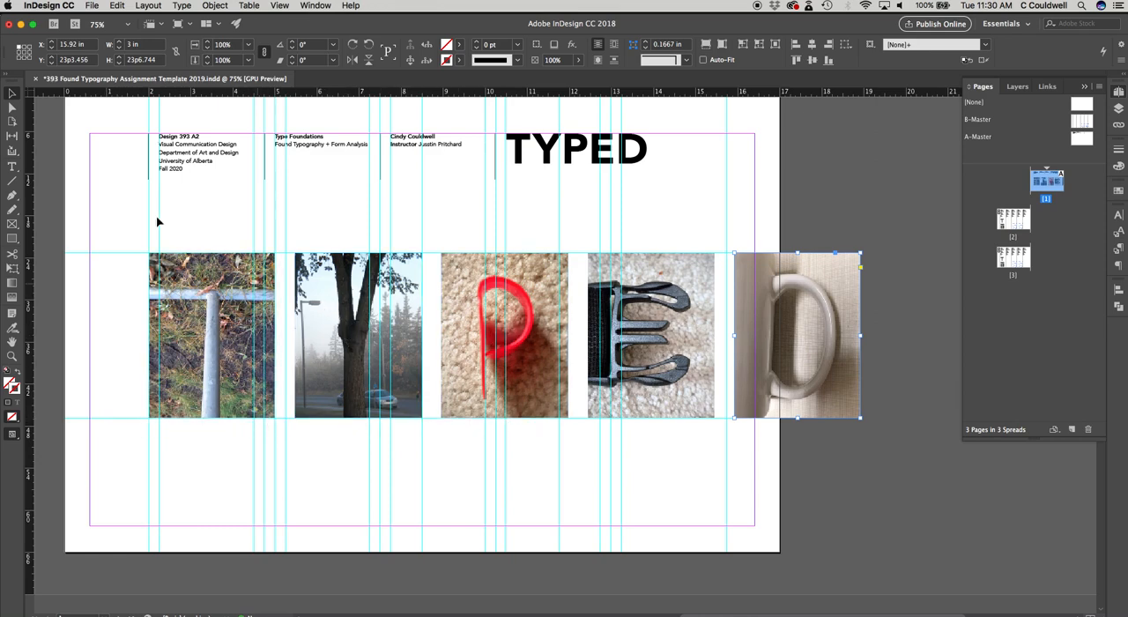
pyautogui.moveTo(108, 205); pyautogui.dragTo(106, 234)
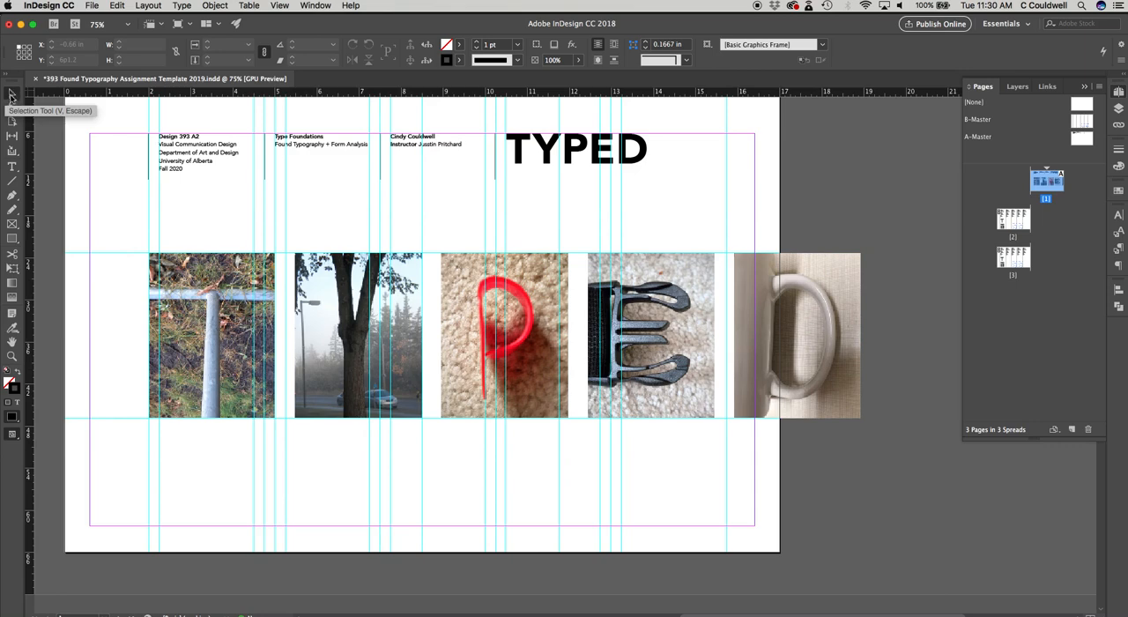
pyautogui.moveTo(119, 228); pyautogui.dragTo(919, 465)
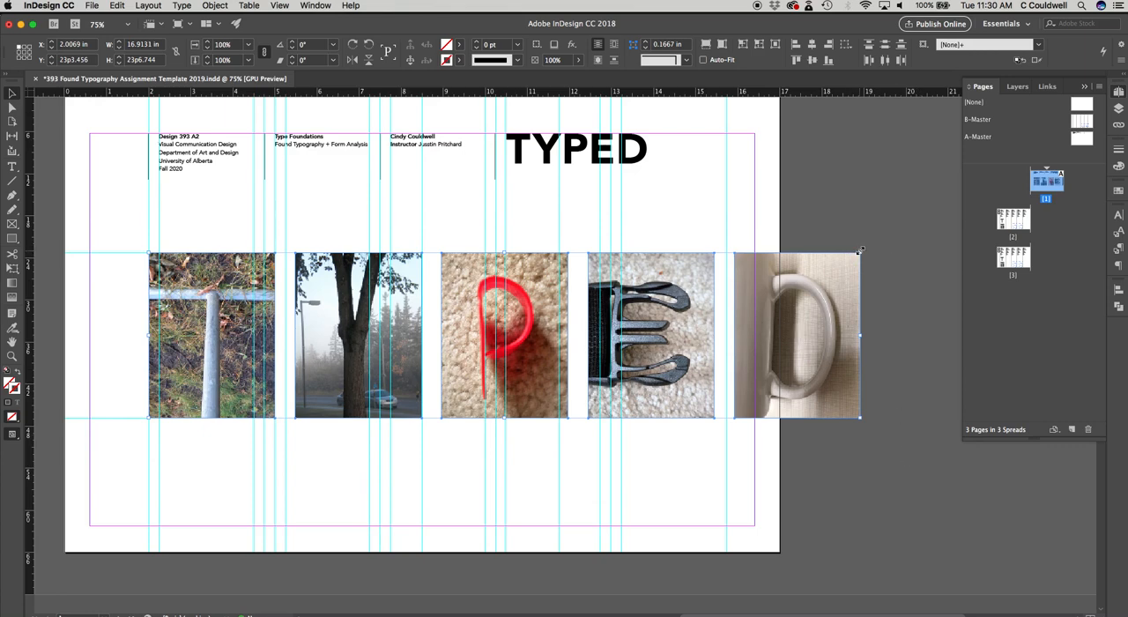
pyautogui.moveTo(860, 252); pyautogui.dragTo(728, 309)
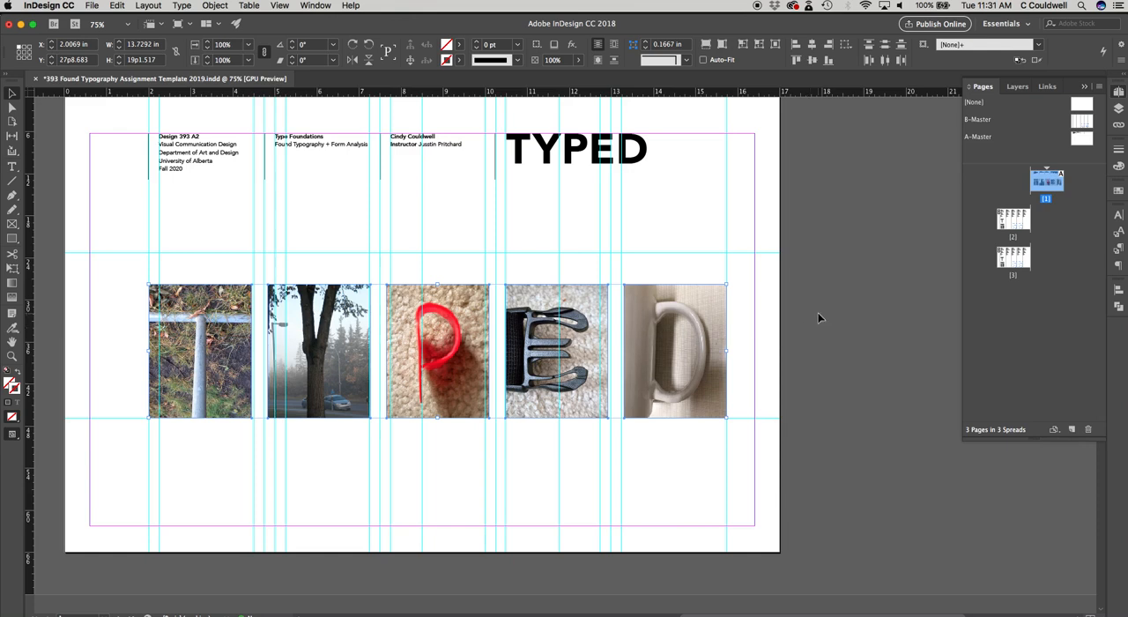
# Step: Go to page 2 and highlight the first column's placeholder text for weight, stance, type designer and analysis to review what needs filling in
pyautogui.doubleClick(1012, 224)
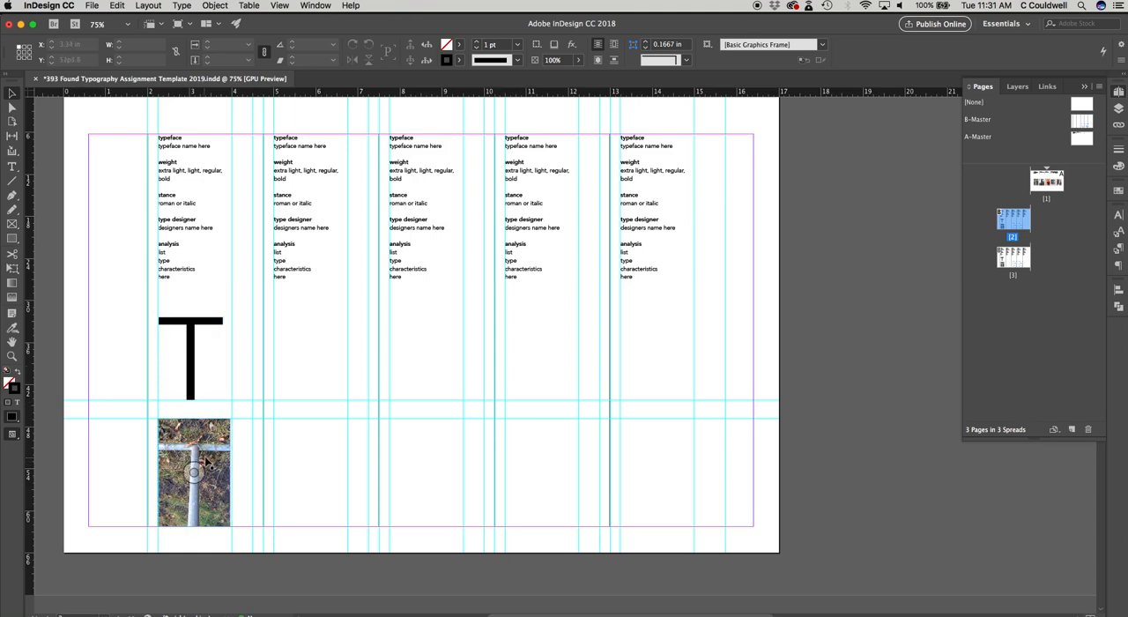
pyautogui.doubleClick(183, 147)
pyautogui.moveTo(209, 145); pyautogui.dragTo(156, 173)
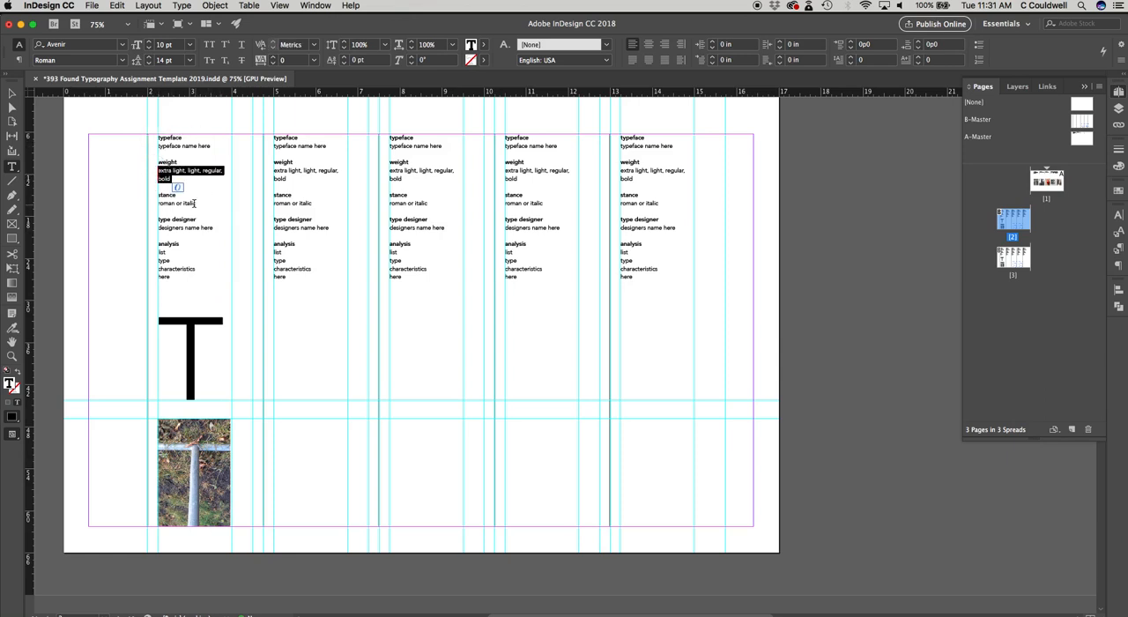
pyautogui.moveTo(194, 203); pyautogui.dragTo(158, 204)
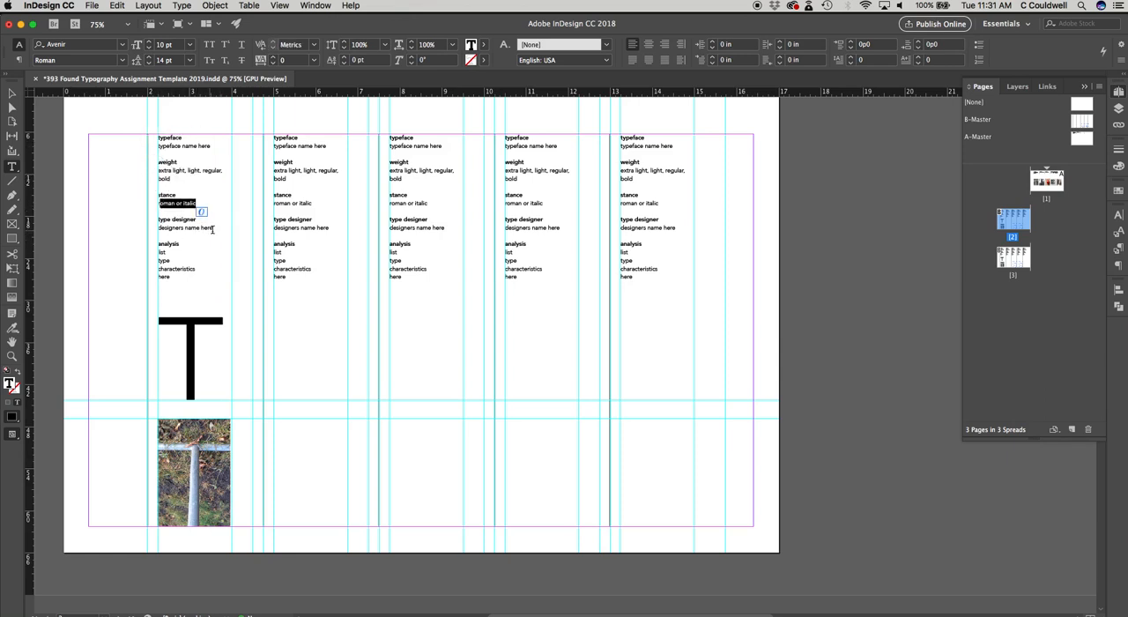
pyautogui.moveTo(212, 229); pyautogui.dragTo(153, 228)
pyautogui.moveTo(167, 277); pyautogui.dragTo(156, 259)
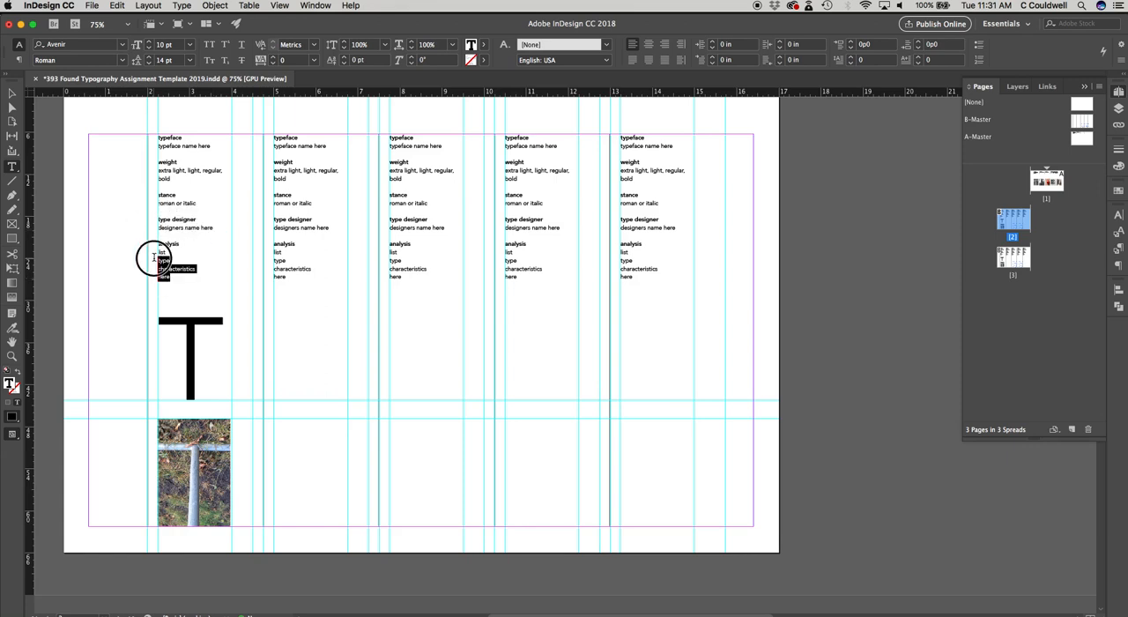
pyautogui.click(11, 93)
pyautogui.click(106, 272)
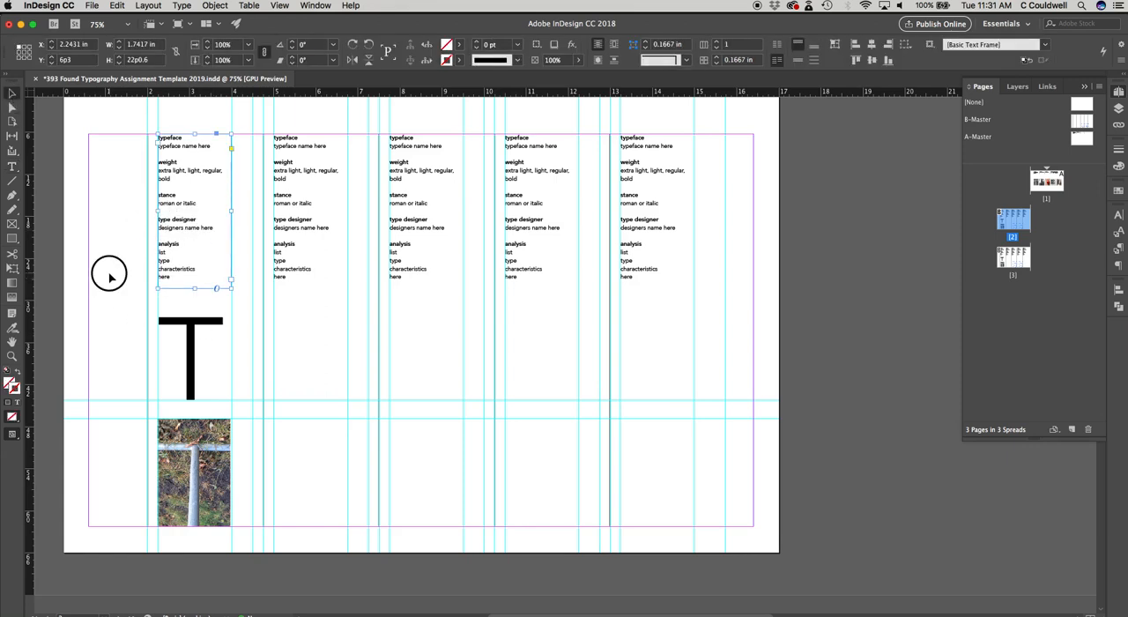
pyautogui.click(190, 377)
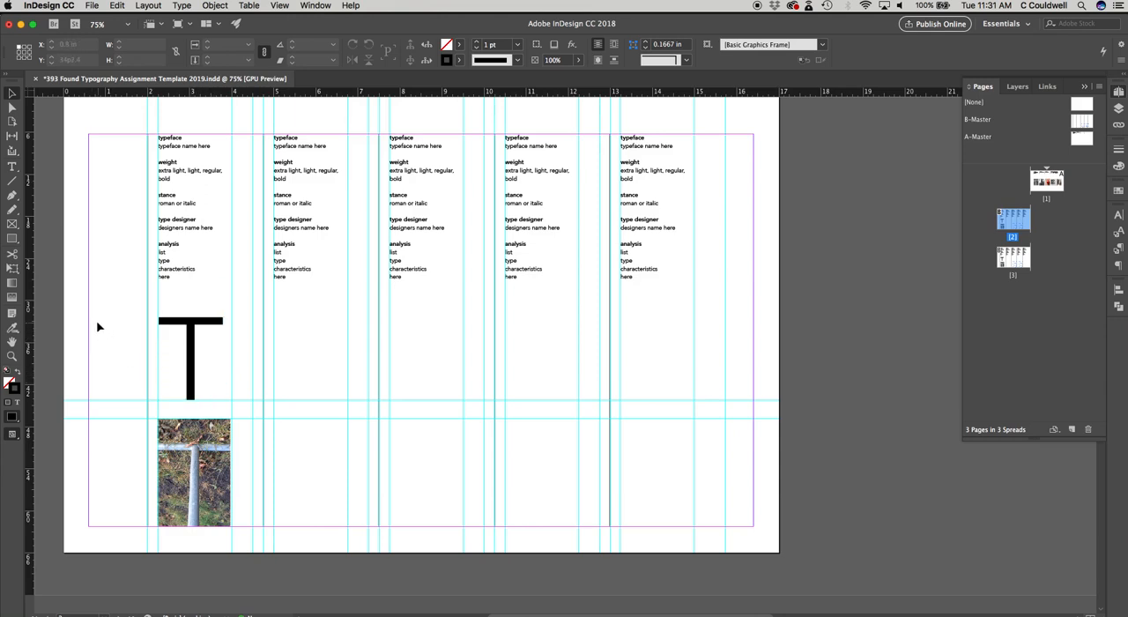
pyautogui.moveTo(114, 329); pyautogui.dragTo(297, 544)
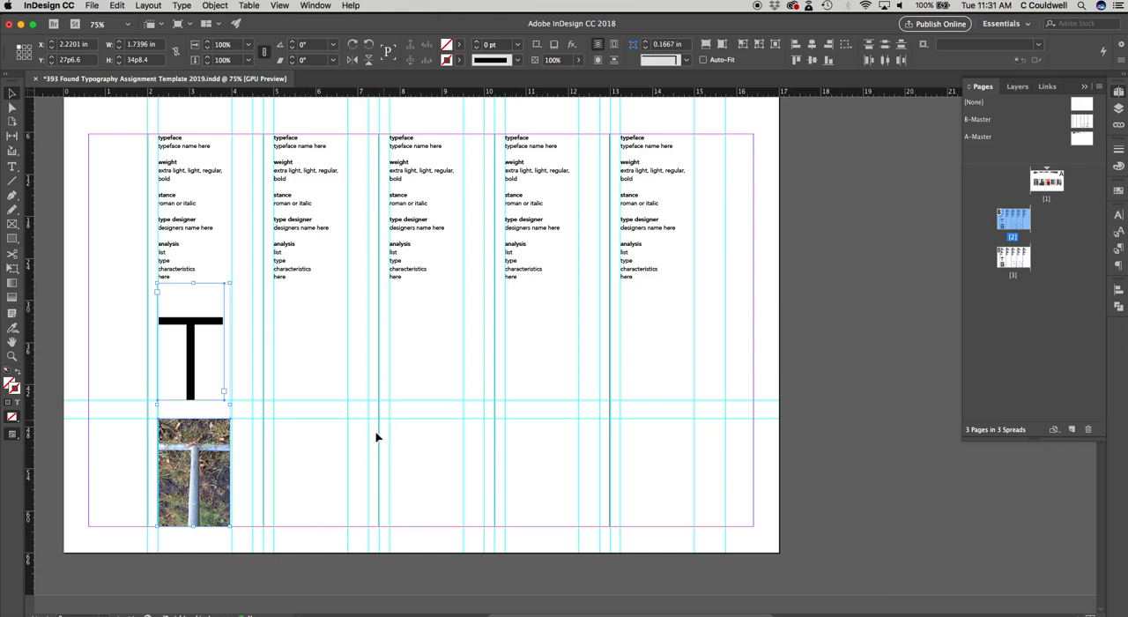
pyautogui.click(345, 480)
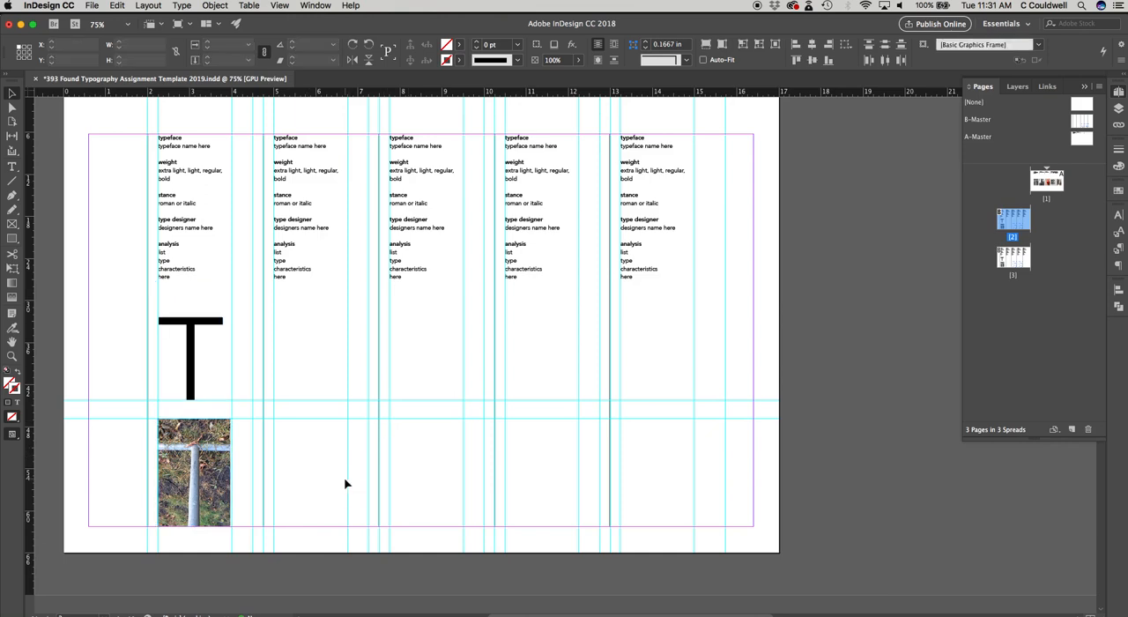
# Step: Duplicate the first column's large T together with its photo and align the copies on the second column's guides
pyautogui.click(192, 369)
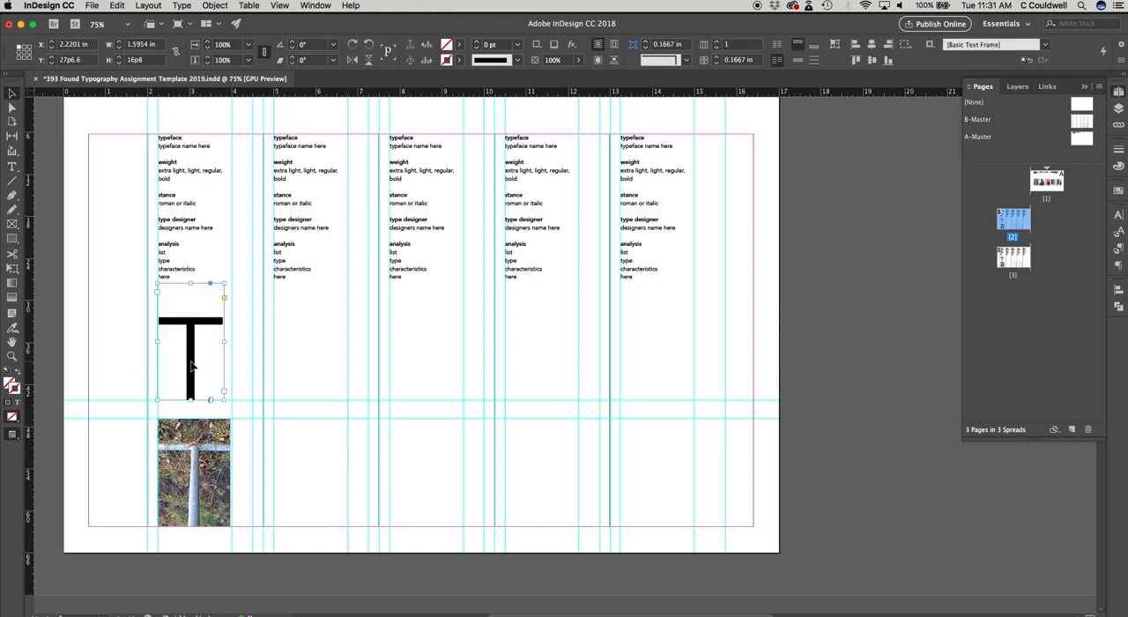
pyautogui.click(216, 458)
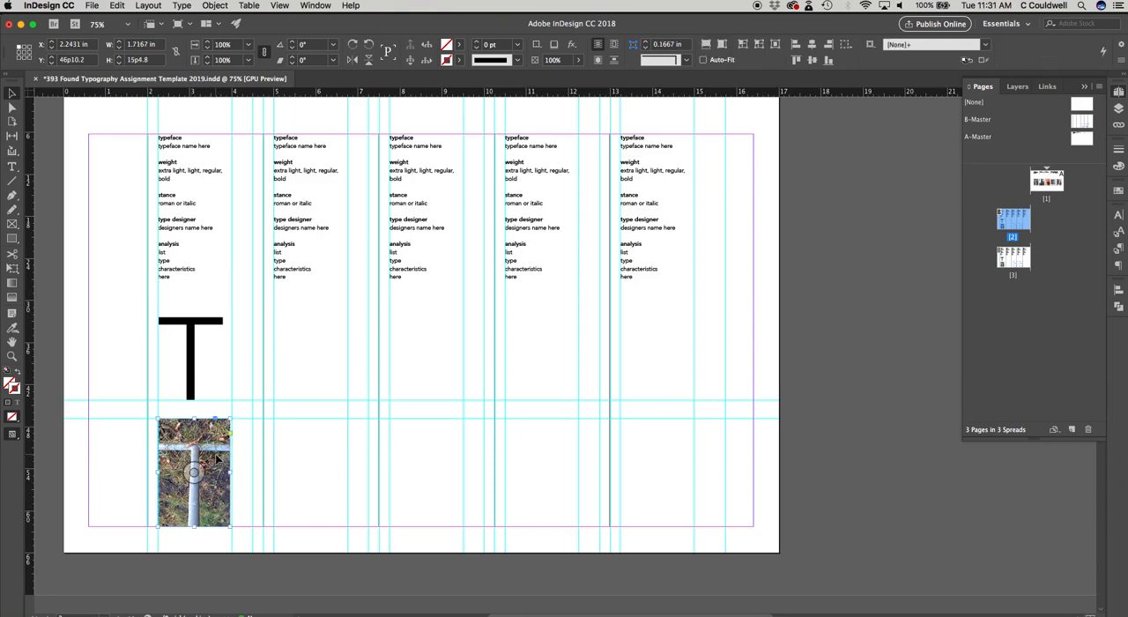
pyautogui.click(193, 368)
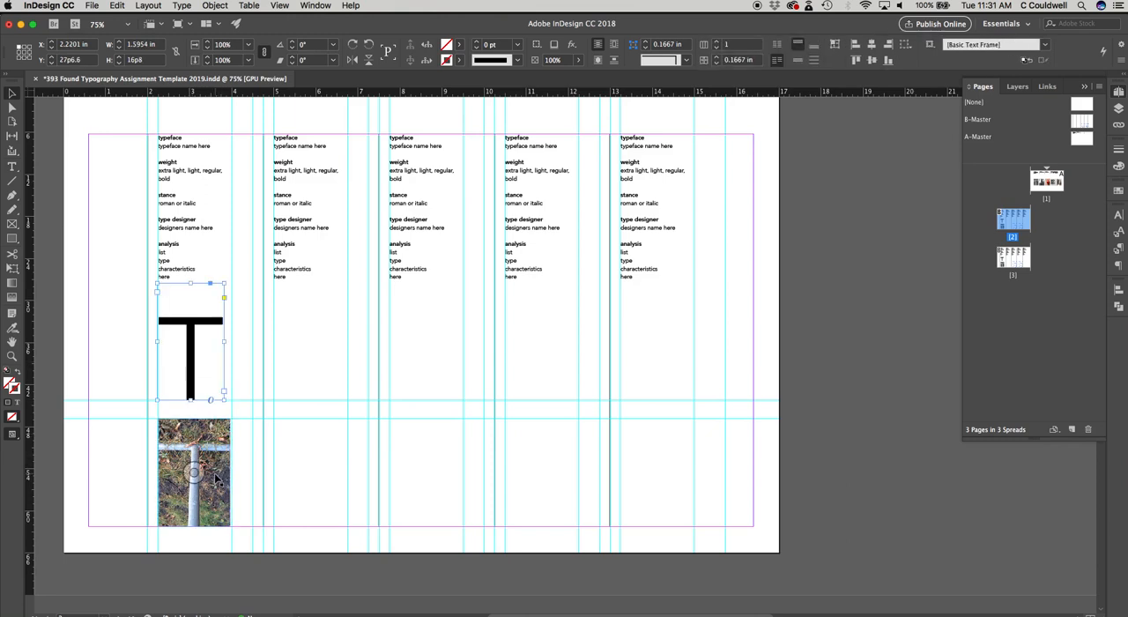
pyautogui.keyDown('shift'); pyautogui.click(216, 476); pyautogui.keyUp('shift')
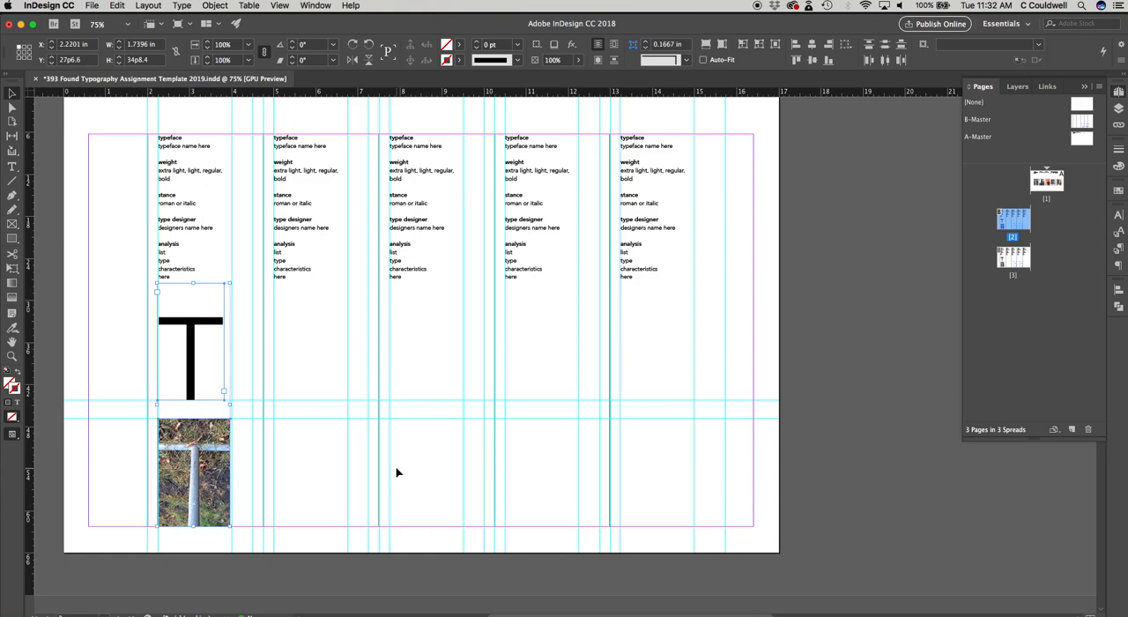
pyautogui.press('super+v')
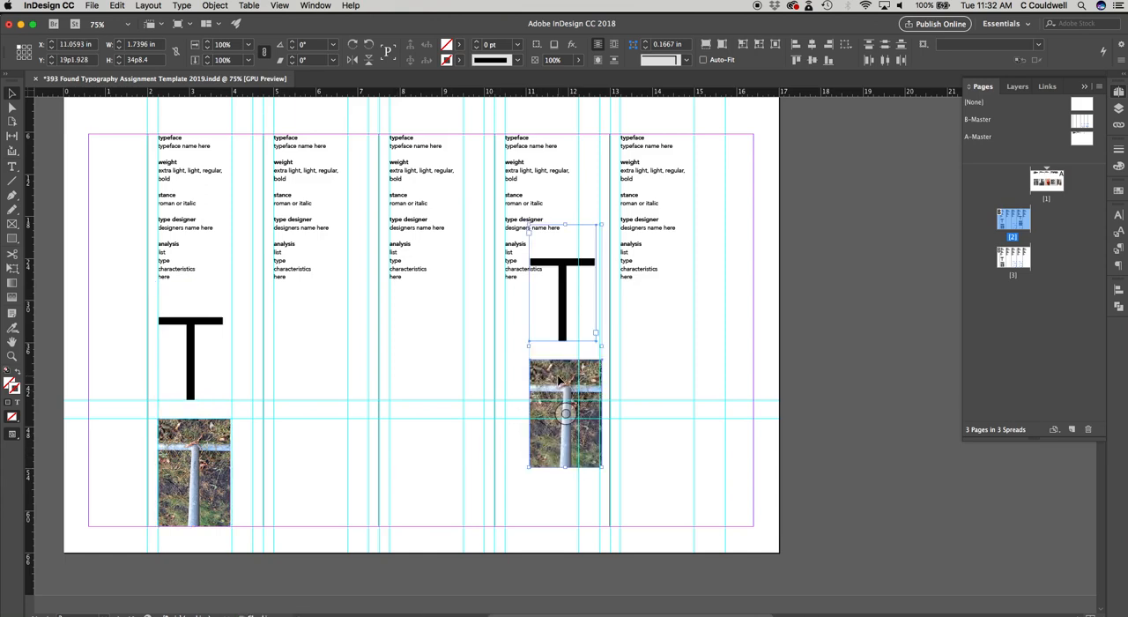
pyautogui.moveTo(517, 390); pyautogui.dragTo(302, 441)
pyautogui.click(422, 467)
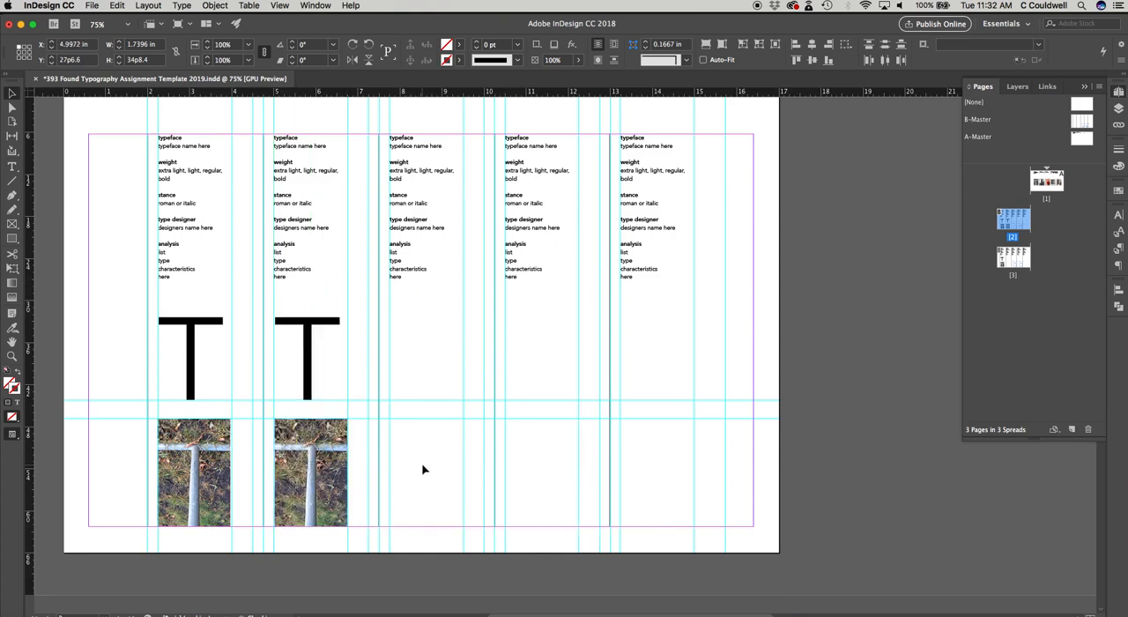
# Step: Replace the second column's duplicated photo with Y.jpg from the images folder
pyautogui.click(325, 431)
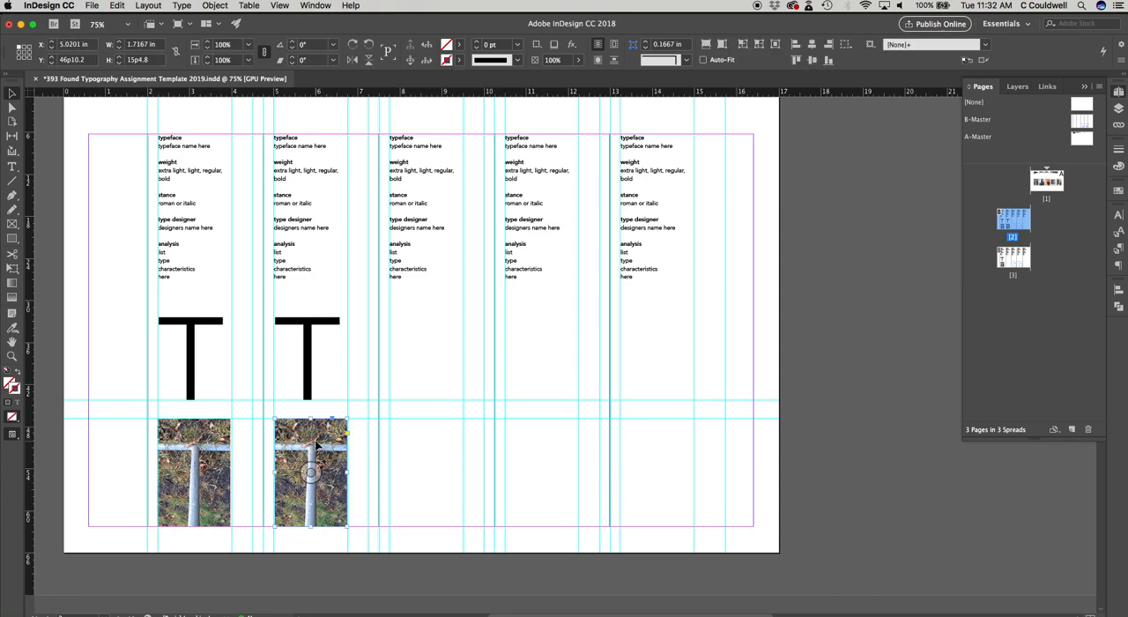
pyautogui.click(91, 6)
pyautogui.click(105, 159)
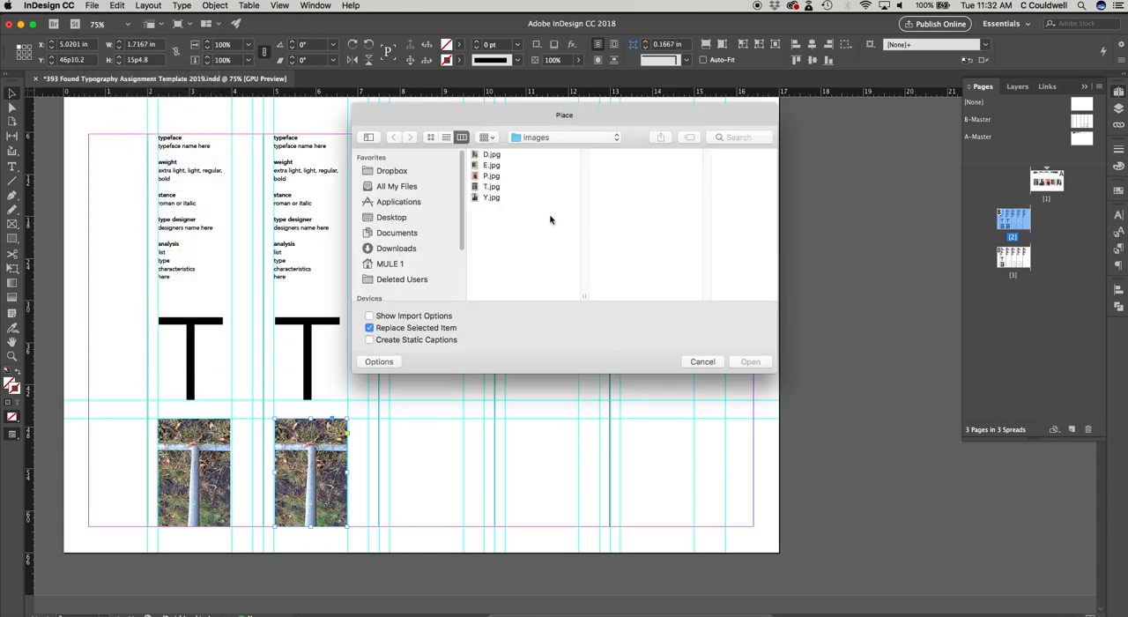
pyautogui.click(488, 197)
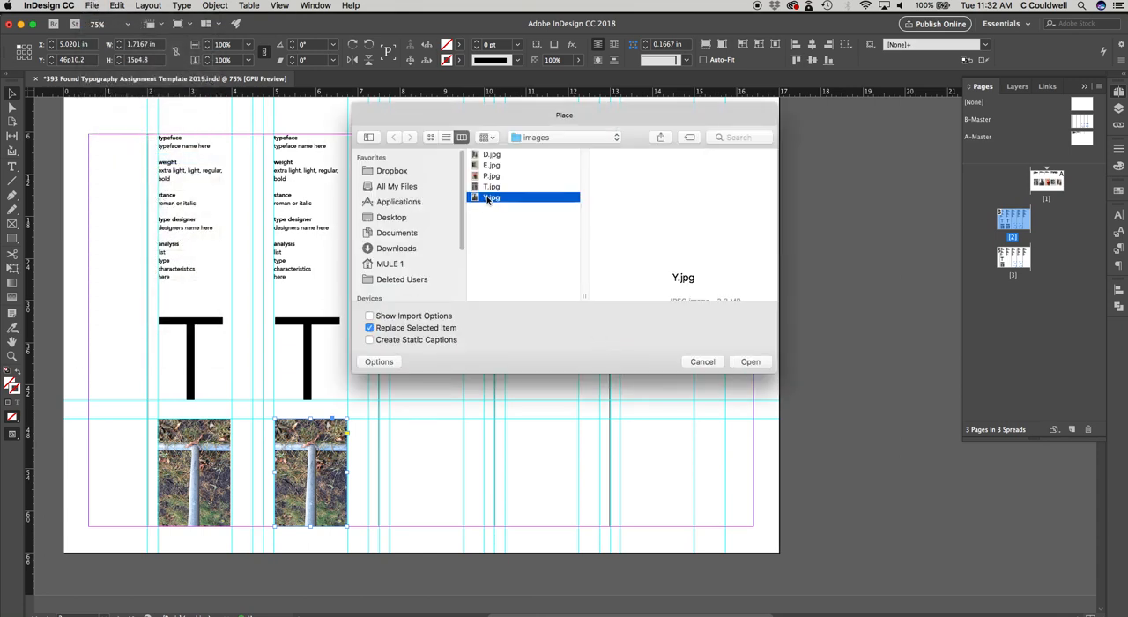
pyautogui.click(750, 362)
# Step: Select the second column's large T, display the character formatting settings, and set its font to Andale Mono
pyautogui.click(308, 366)
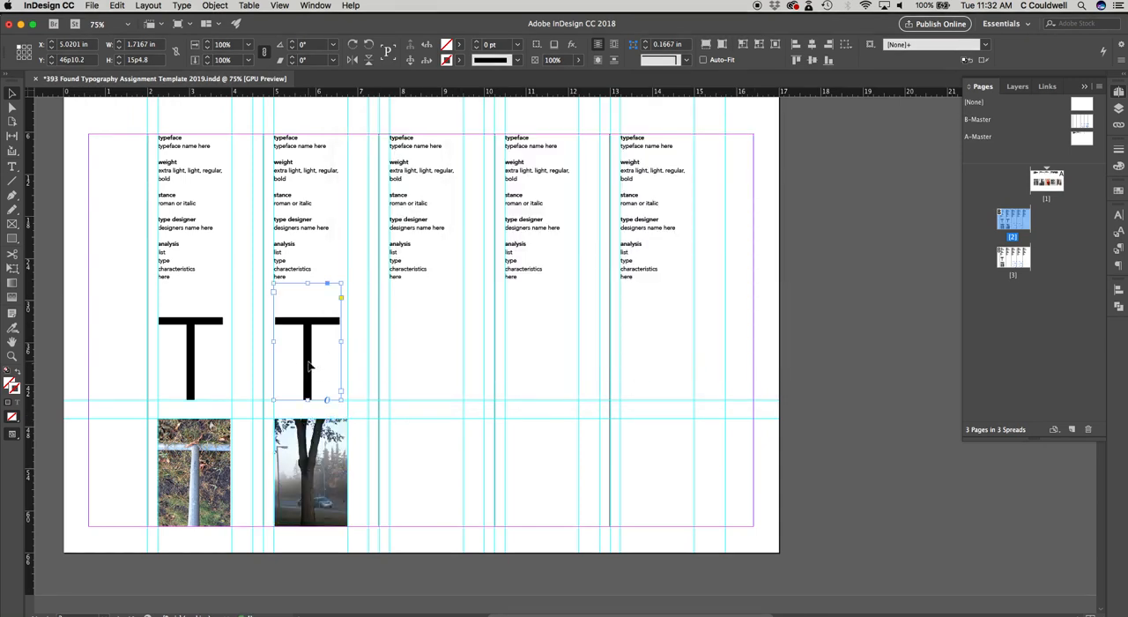
pyautogui.doubleClick(307, 366)
pyautogui.doubleClick(306, 363)
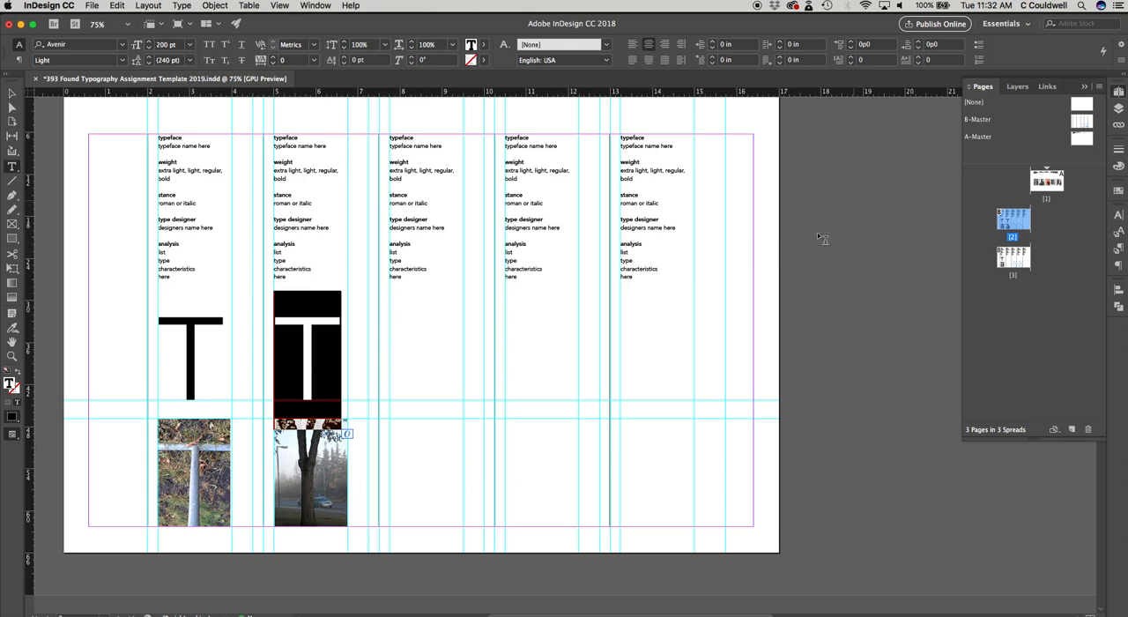
pyautogui.click(316, 5)
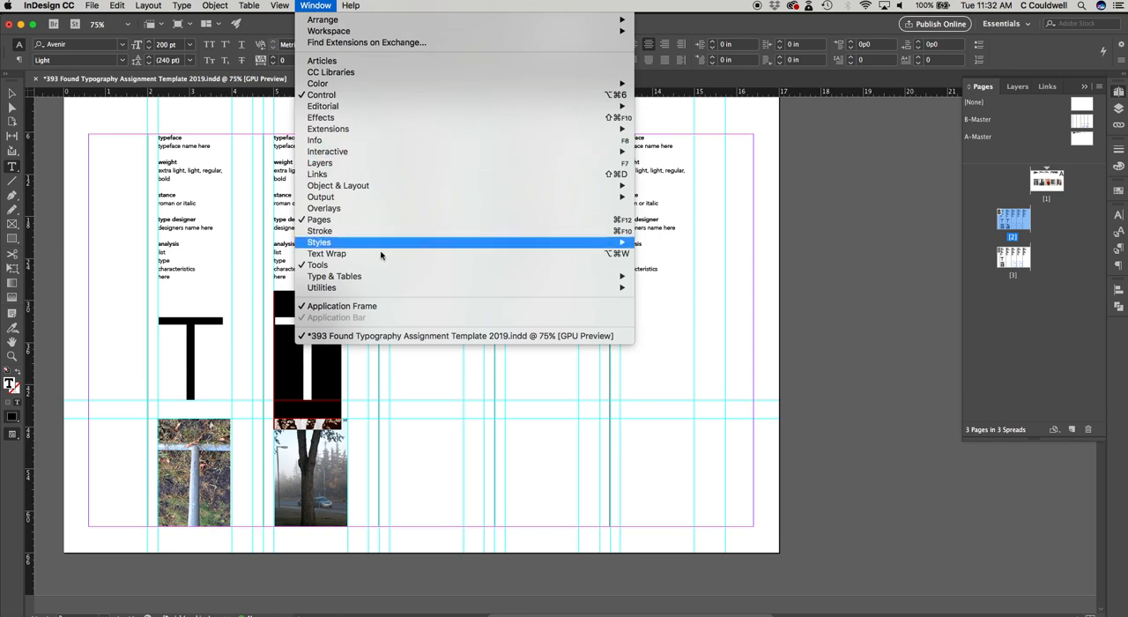
pyautogui.moveTo(454, 276)
pyautogui.click(699, 286)
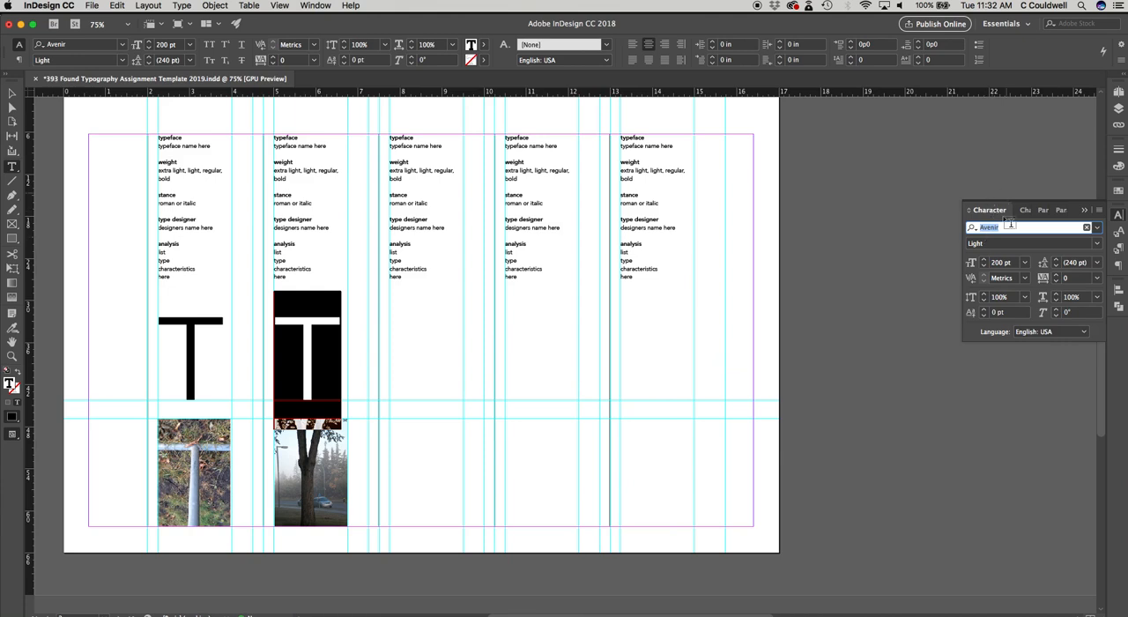
pyautogui.click(1097, 228)
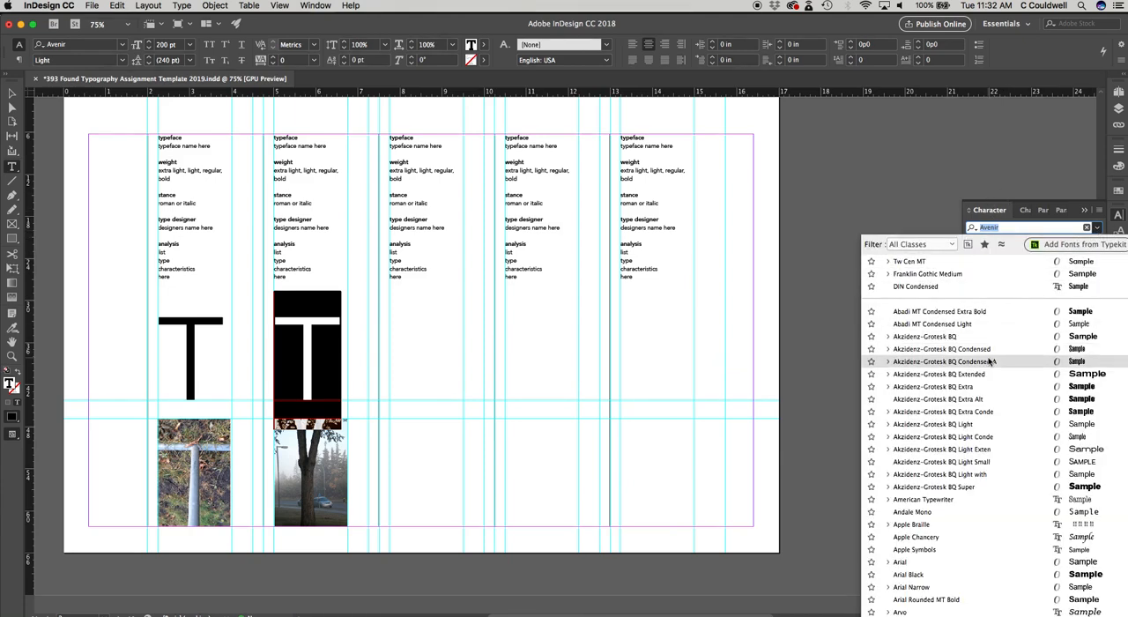
pyautogui.click(914, 512)
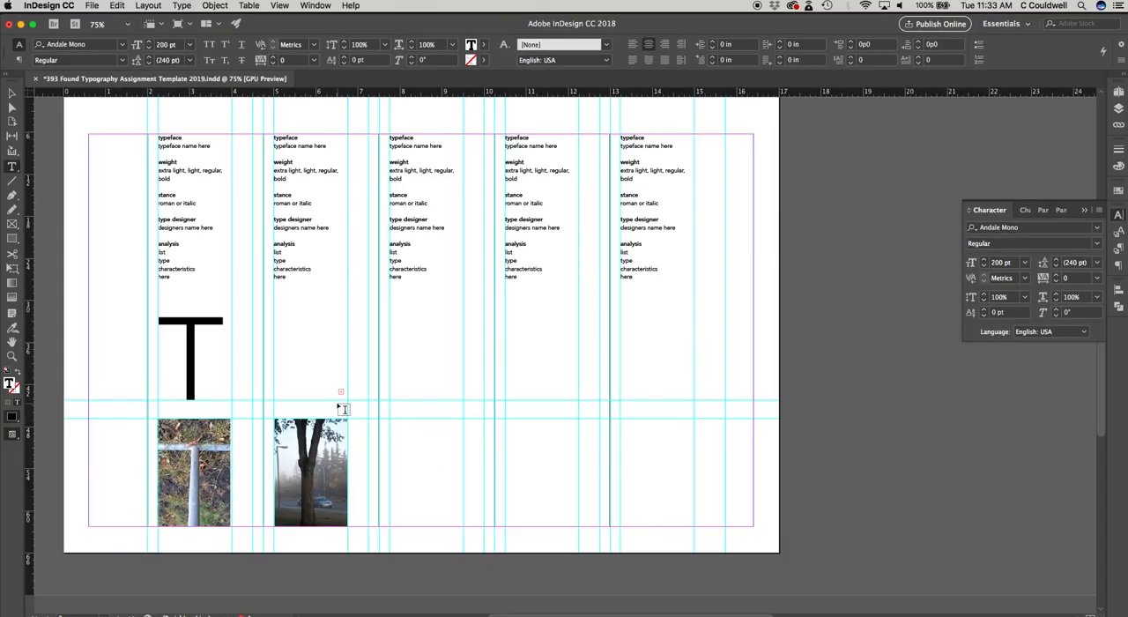
# Step: Set the type size of the second column's large letter frame to 180 pt
pyautogui.click(12, 94)
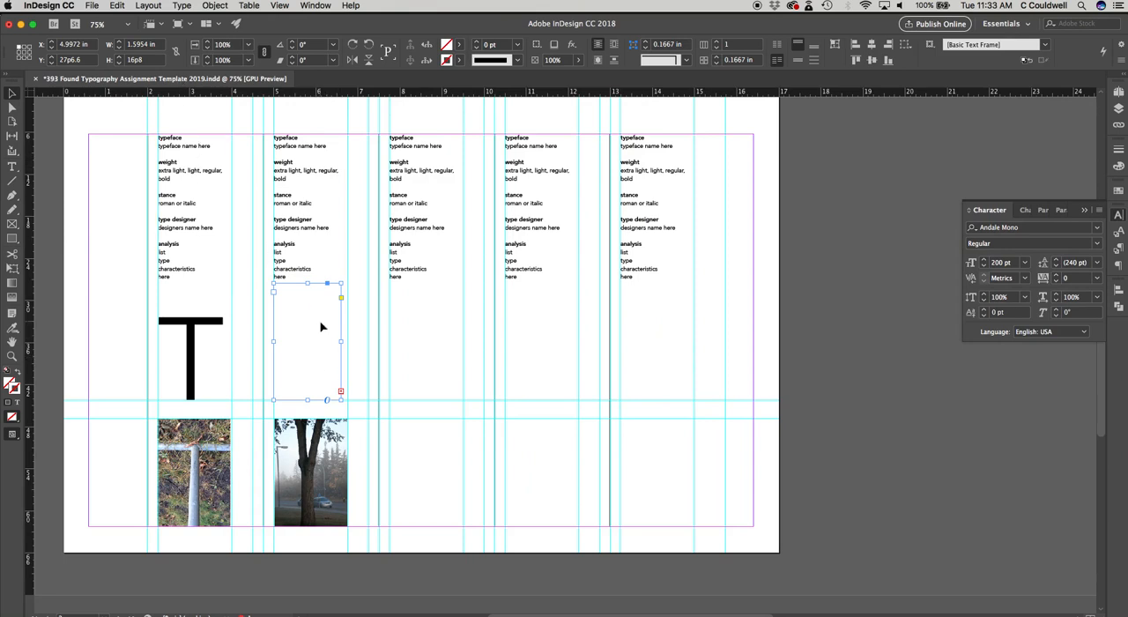
pyautogui.click(1023, 262)
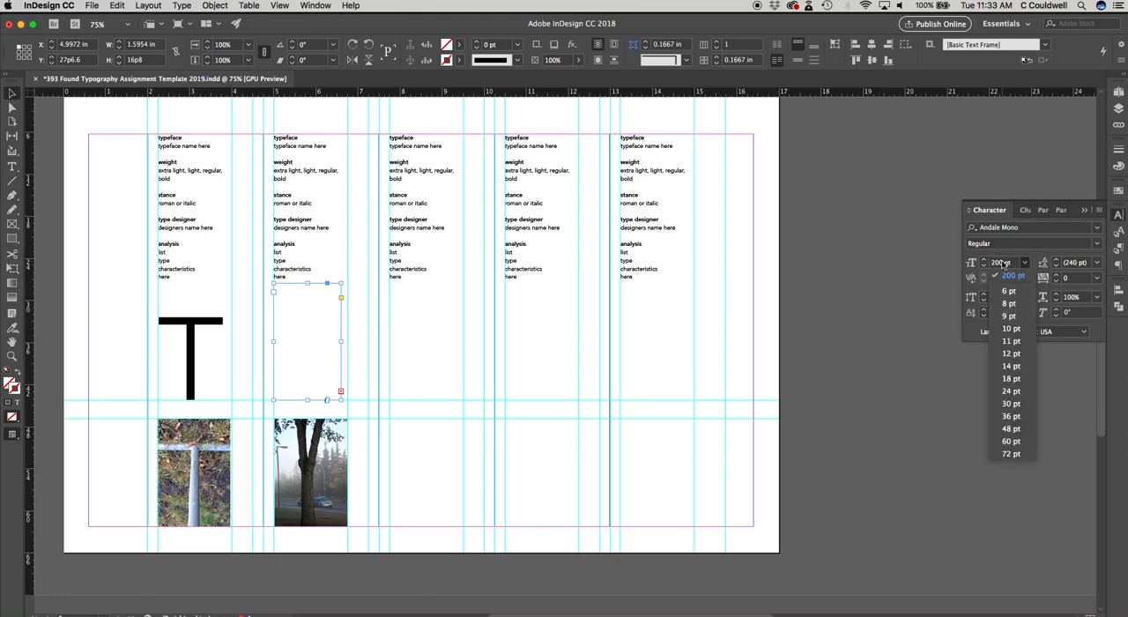
pyautogui.click(1003, 263)
pyautogui.doubleClick(998, 263)
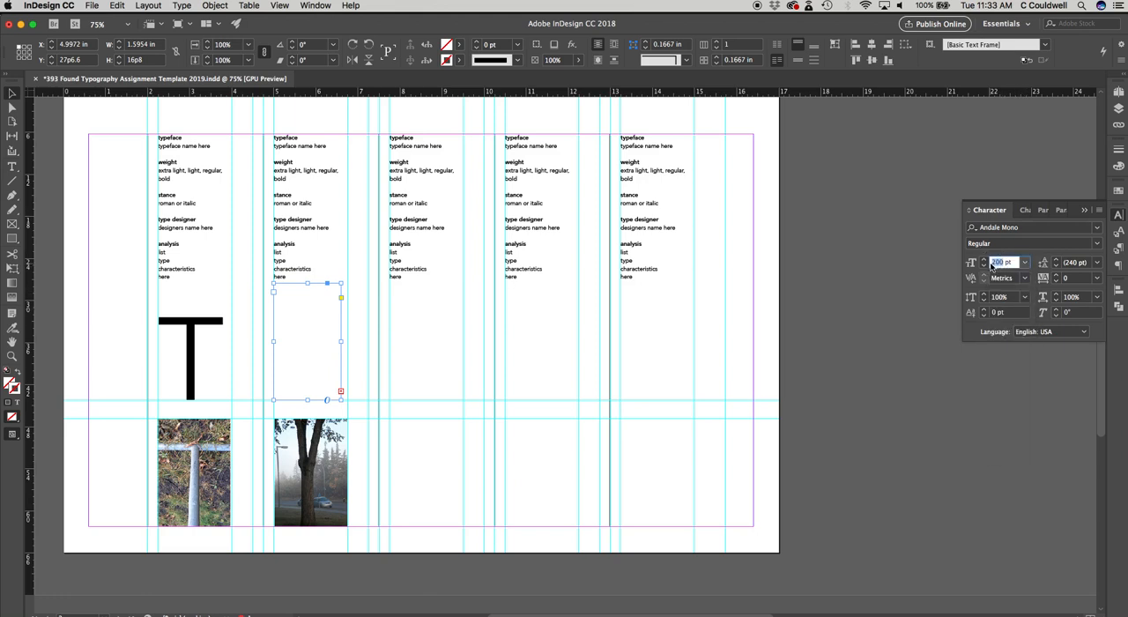
pyautogui.write('180')
pyautogui.press('Tab')
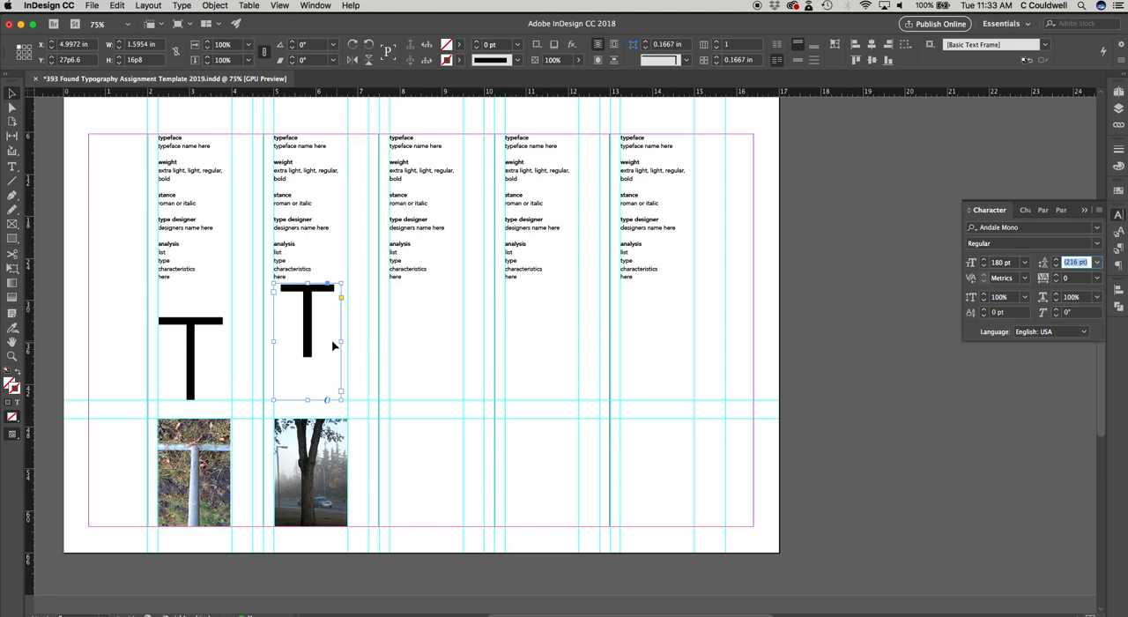
# Step: Replace the second column's large T with the letter Y
pyautogui.click(1096, 227)
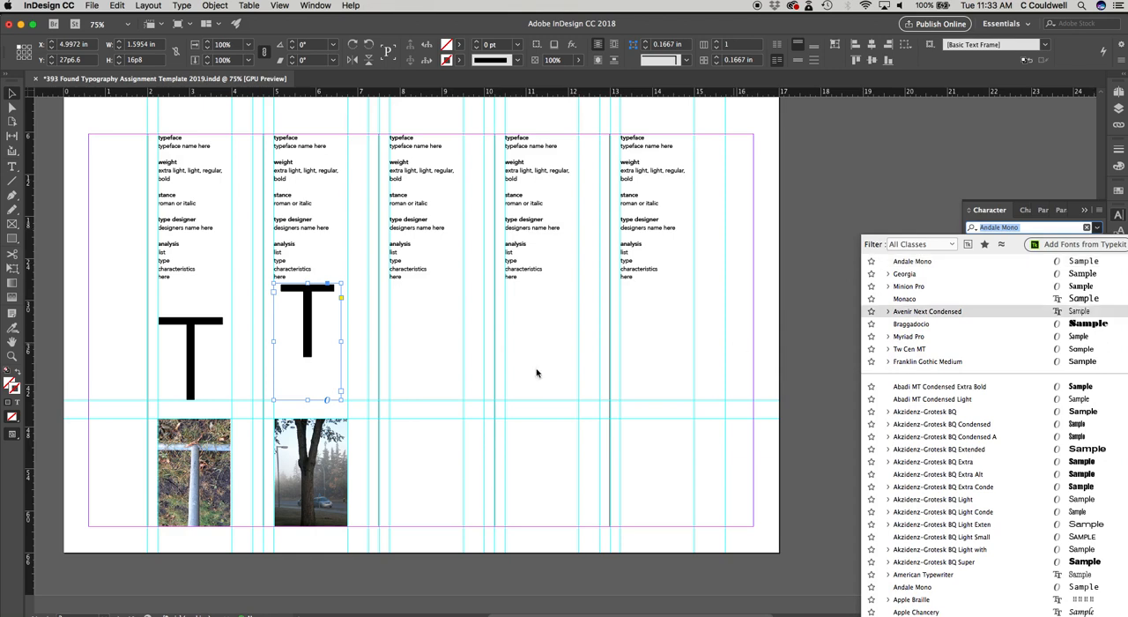
pyautogui.doubleClick(310, 335)
pyautogui.doubleClick(299, 333)
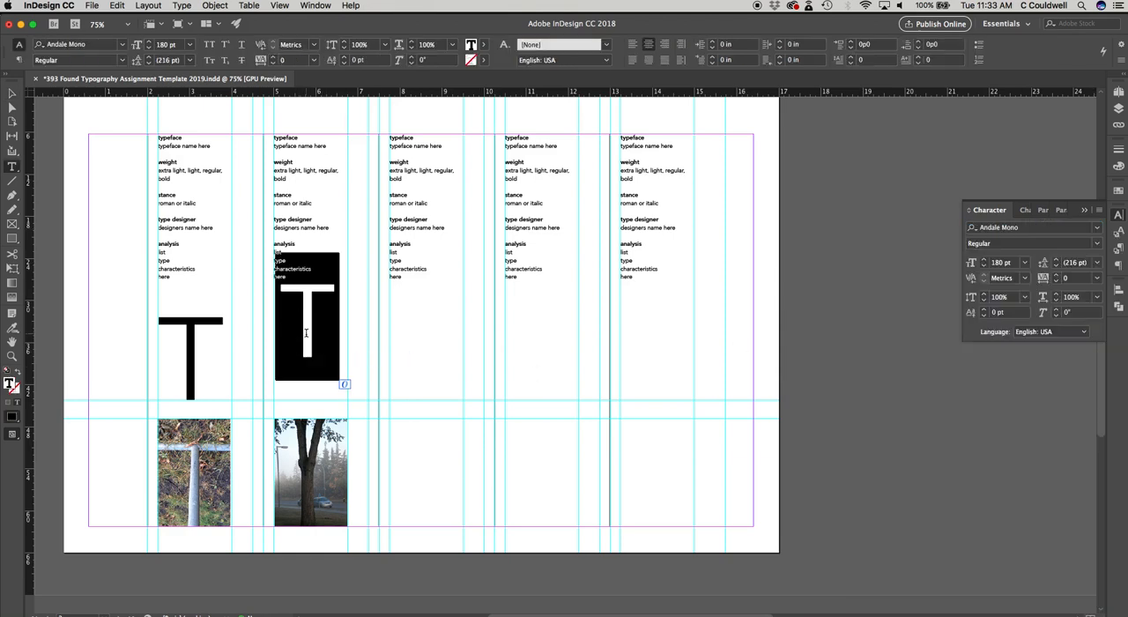
pyautogui.write('Y')
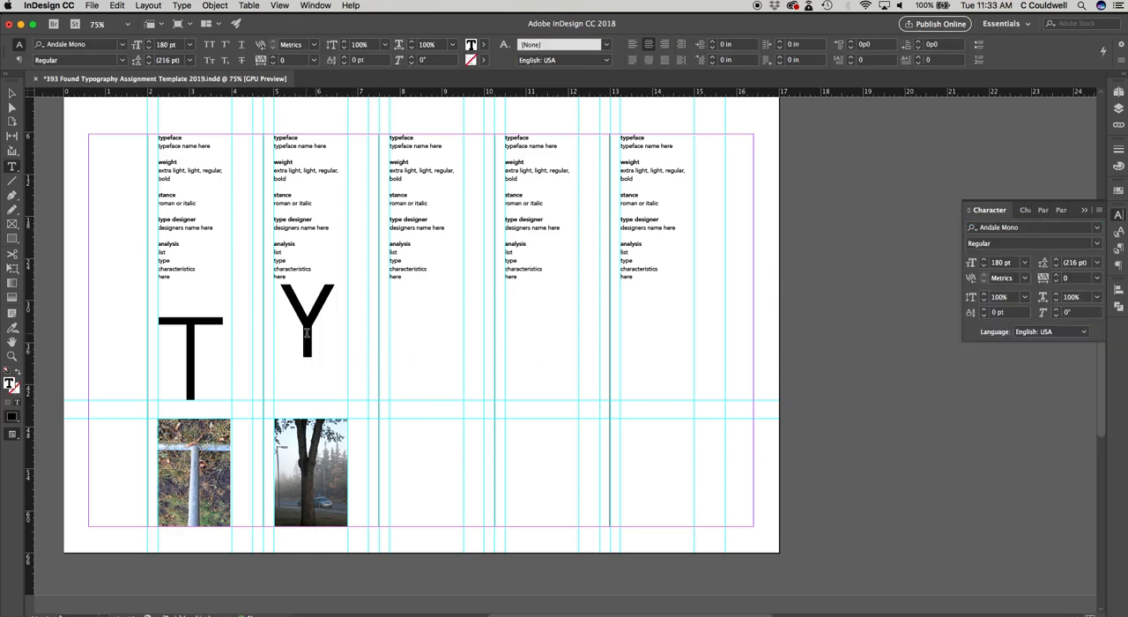
# Step: Change the large Y's font to Birch Std and deselect it
pyautogui.doubleClick(334, 326)
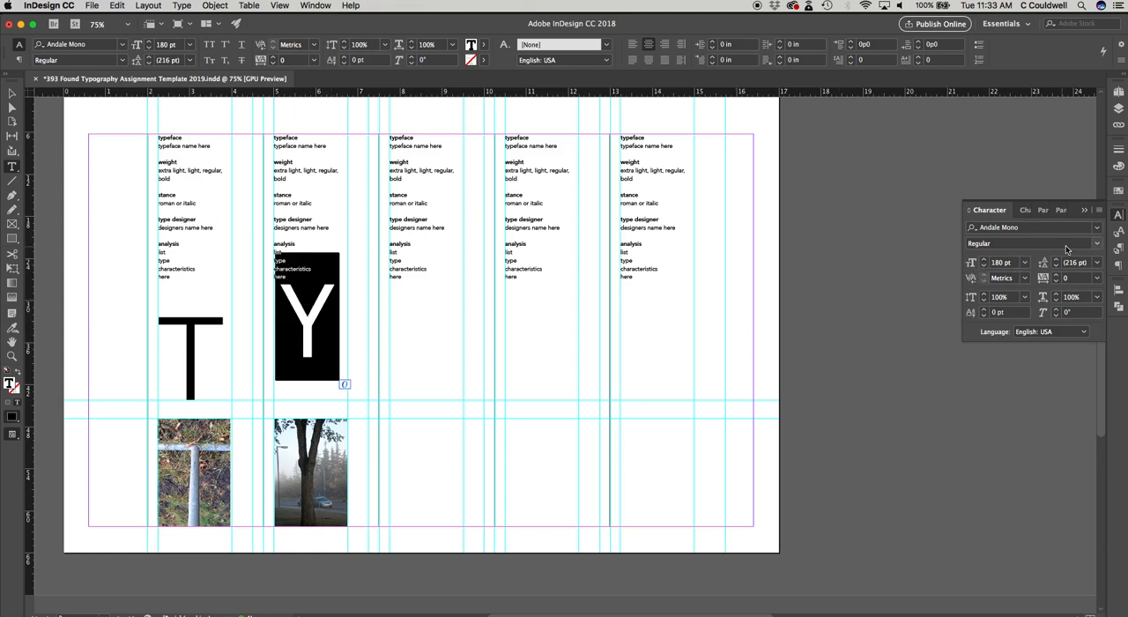
pyautogui.click(1097, 227)
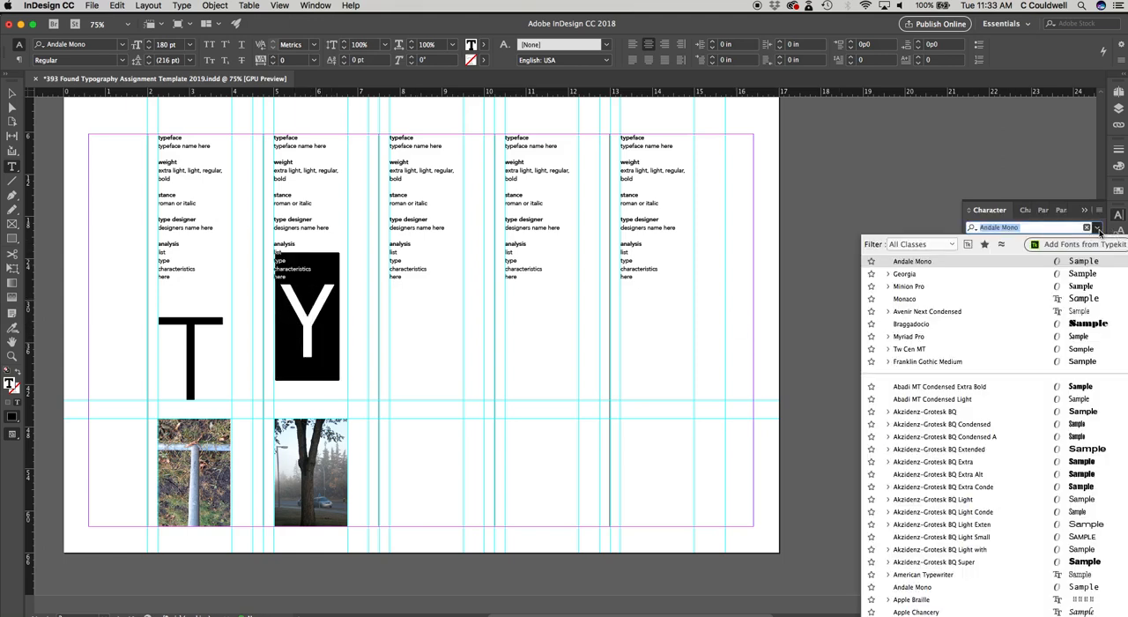
pyautogui.scroll(-10, 989, 475)
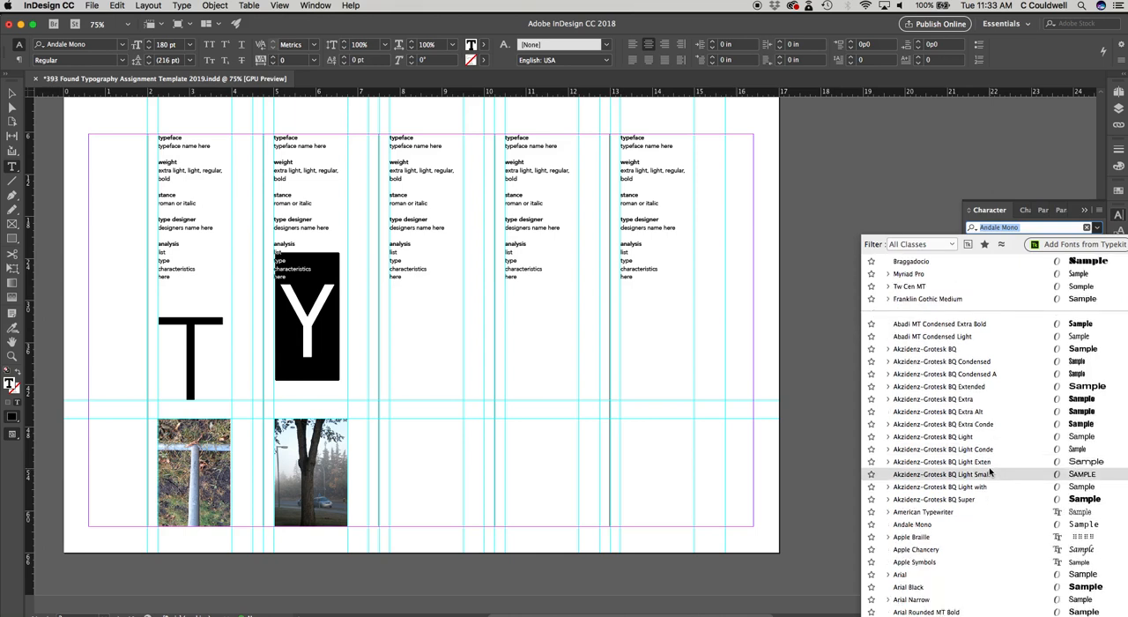
pyautogui.scroll(-3, 988, 474)
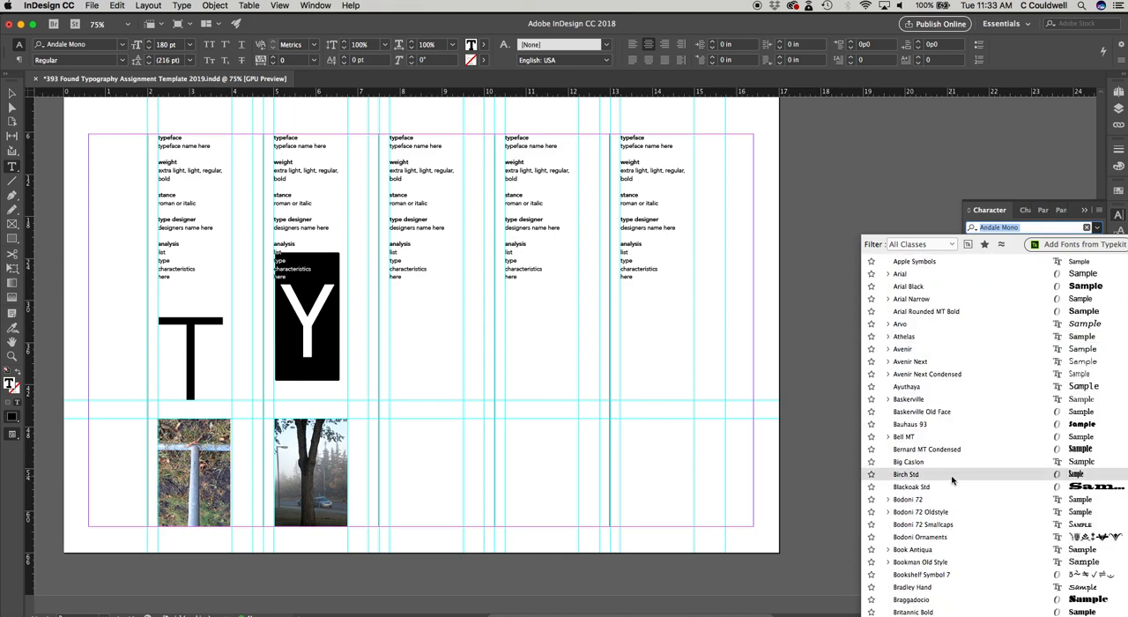
pyautogui.click(952, 475)
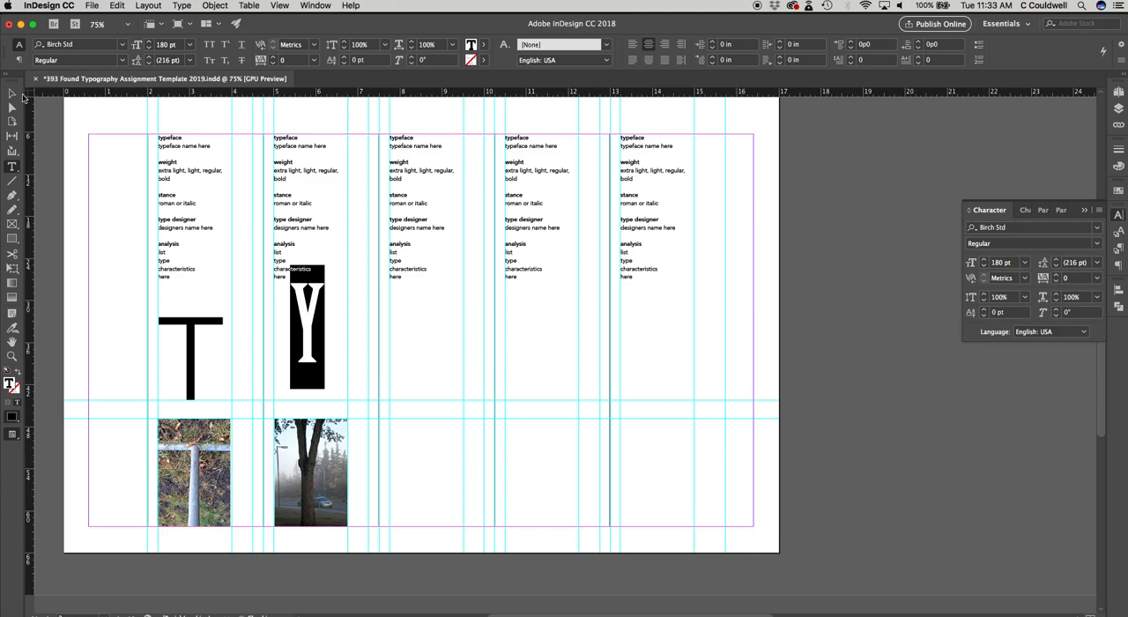
pyautogui.press('Escape')
pyautogui.click(884, 422)
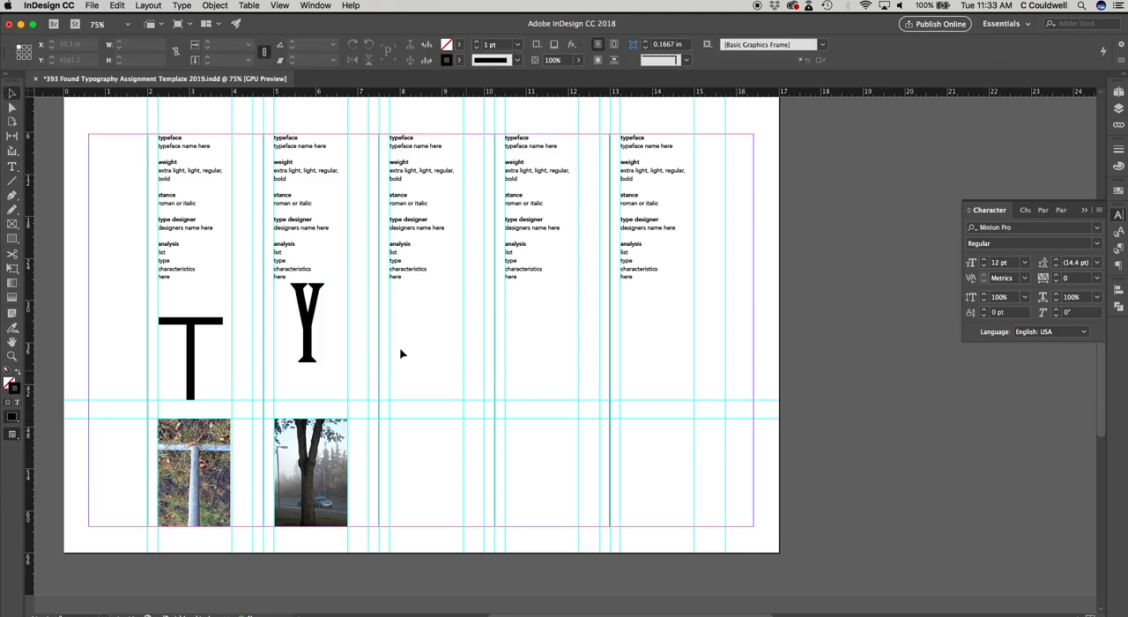
# Step: Select the large Y in the second column and set its type size to 200 pt
pyautogui.doubleClick(317, 332)
pyautogui.doubleClick(310, 328)
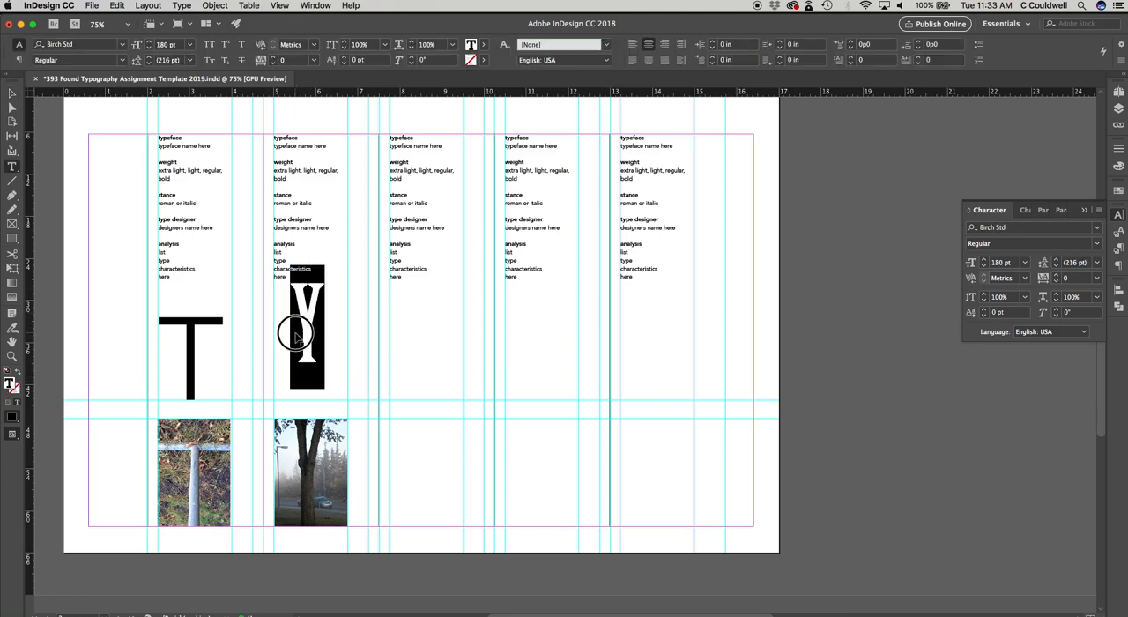
pyautogui.click(1000, 264)
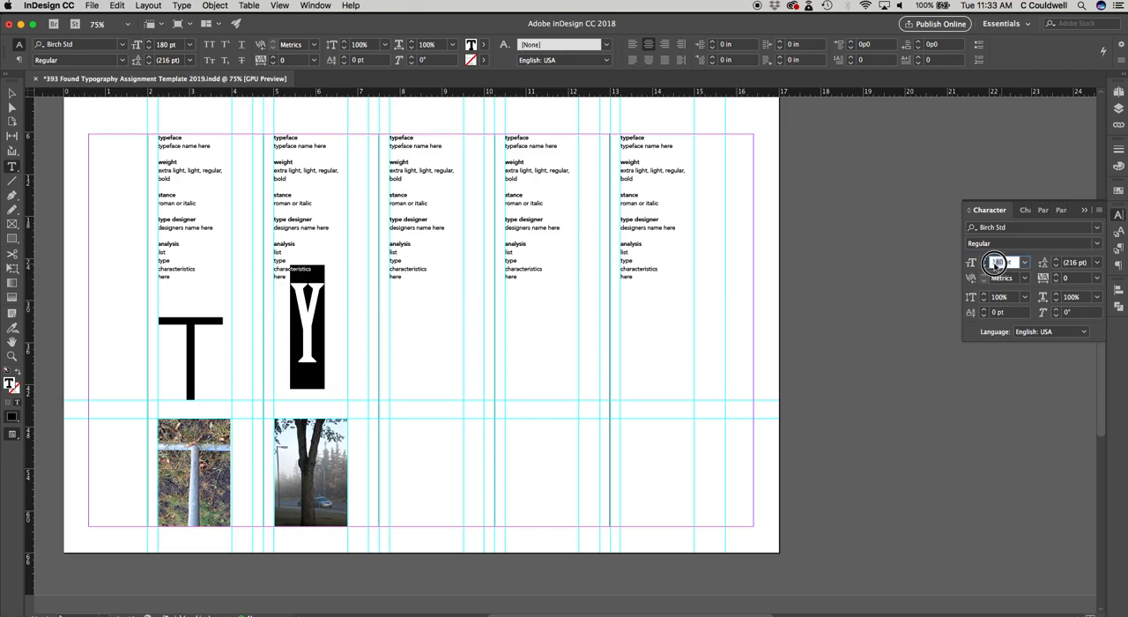
pyautogui.write('200')
pyautogui.press('Tab')
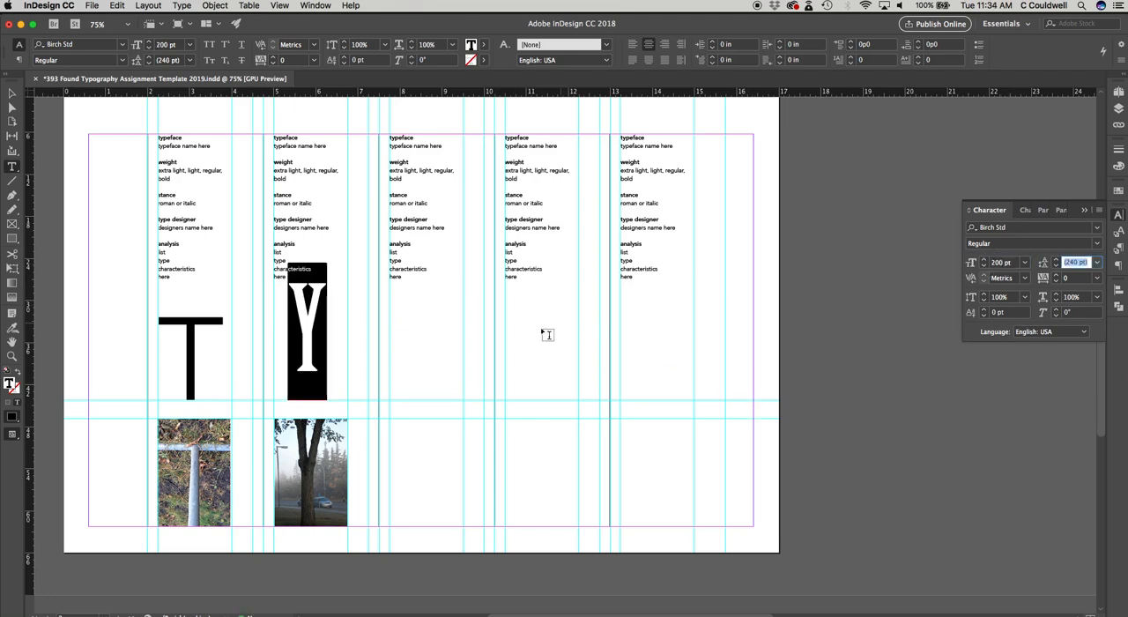
# Step: Move the second column's large Y down so its base rests on the horizontal guide above the tree photo, and deselect it
pyautogui.click(12, 92)
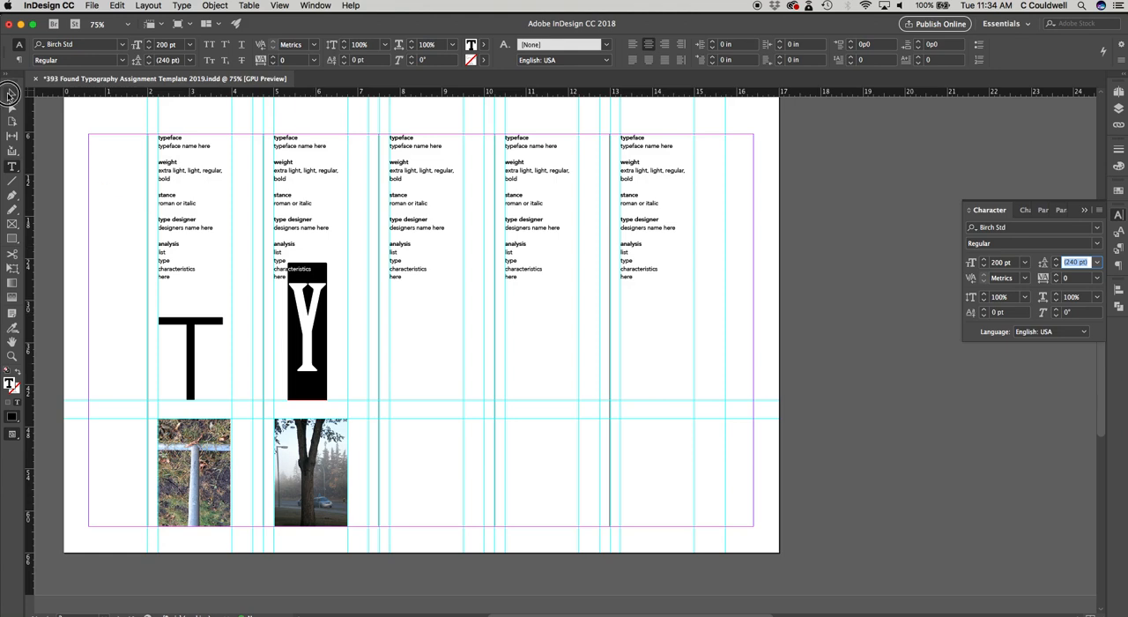
pyautogui.click(306, 343)
pyautogui.moveTo(305, 344); pyautogui.dragTo(302, 375)
pyautogui.click(441, 375)
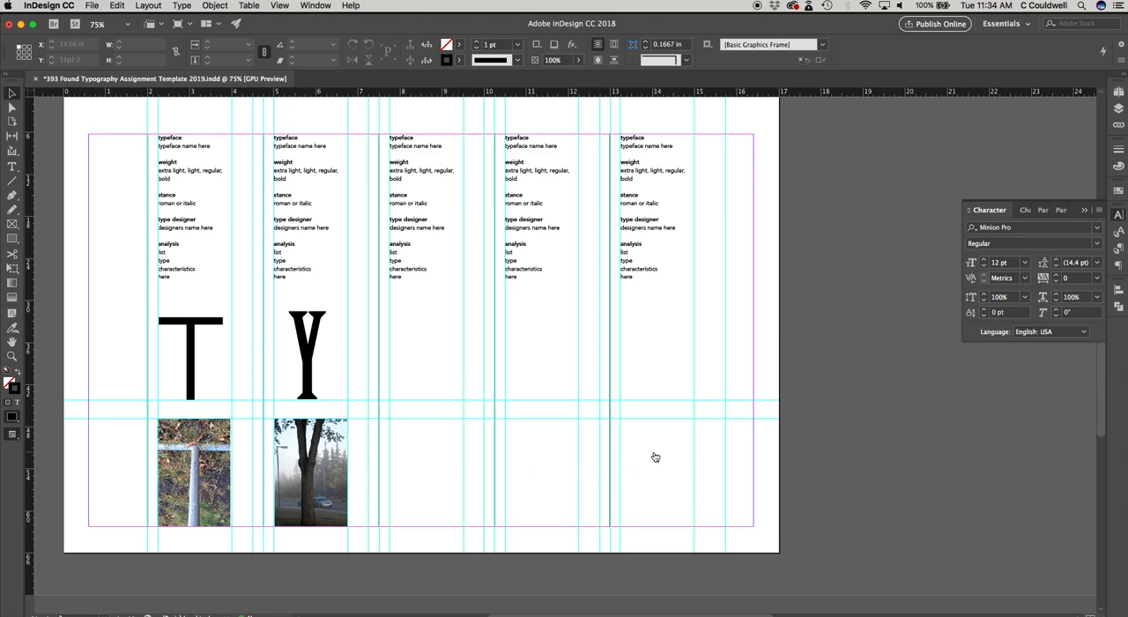
# Step: Open 393-MissingTyprfeace+Links.indd without updating its modified links and dismiss the missing fonts notice without replacing any font
pyautogui.press('super+Tab')
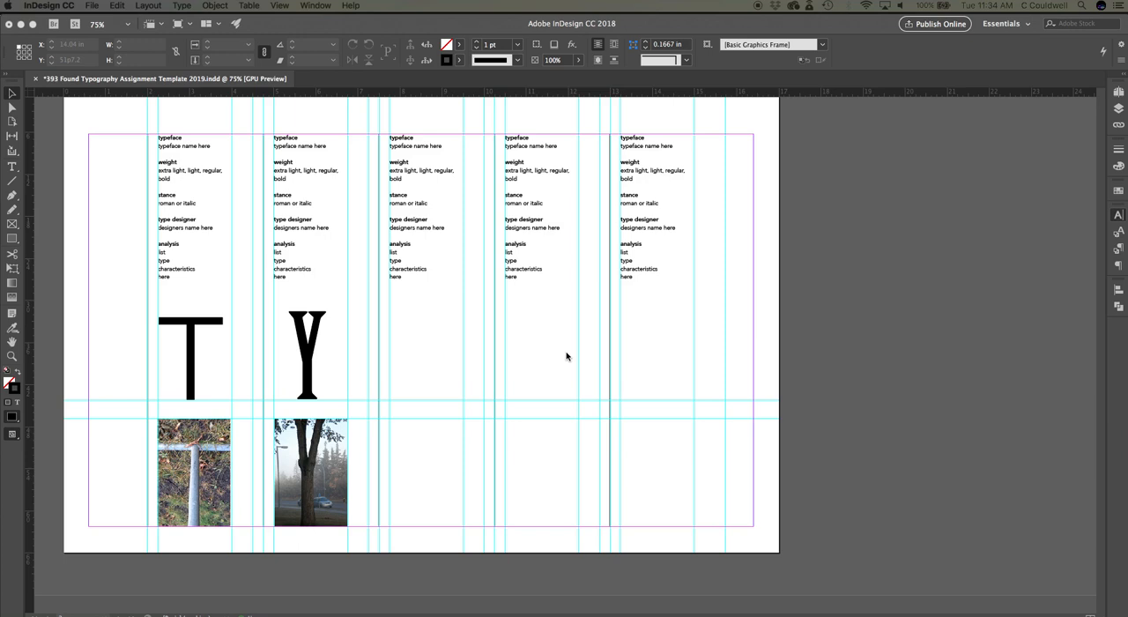
pyautogui.scroll(1, 566, 356)
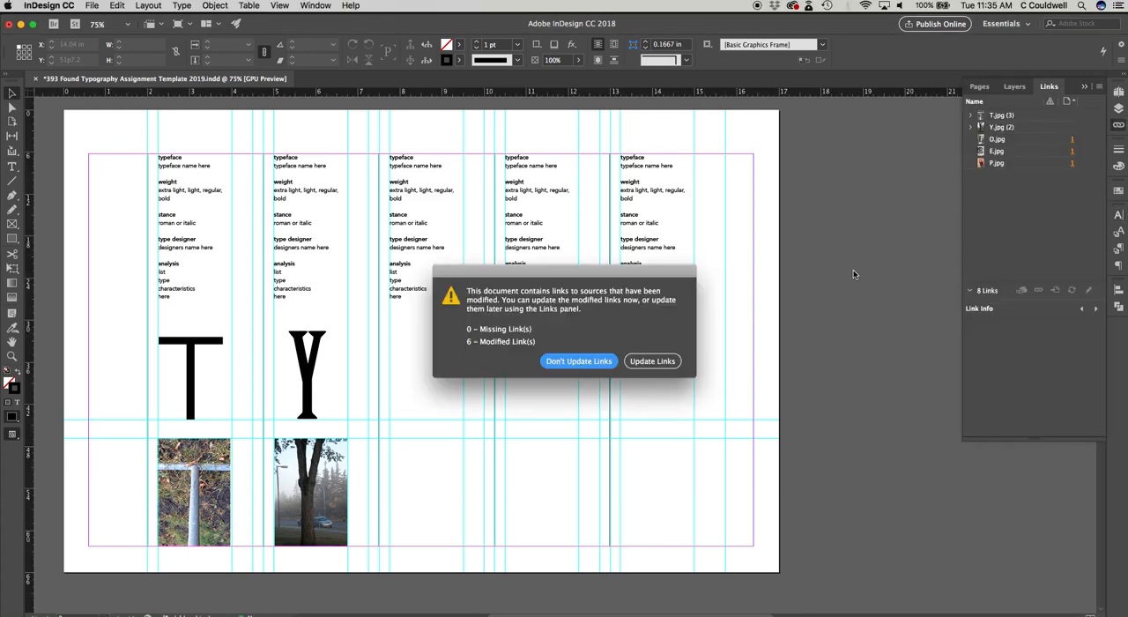
pyautogui.click(570, 363)
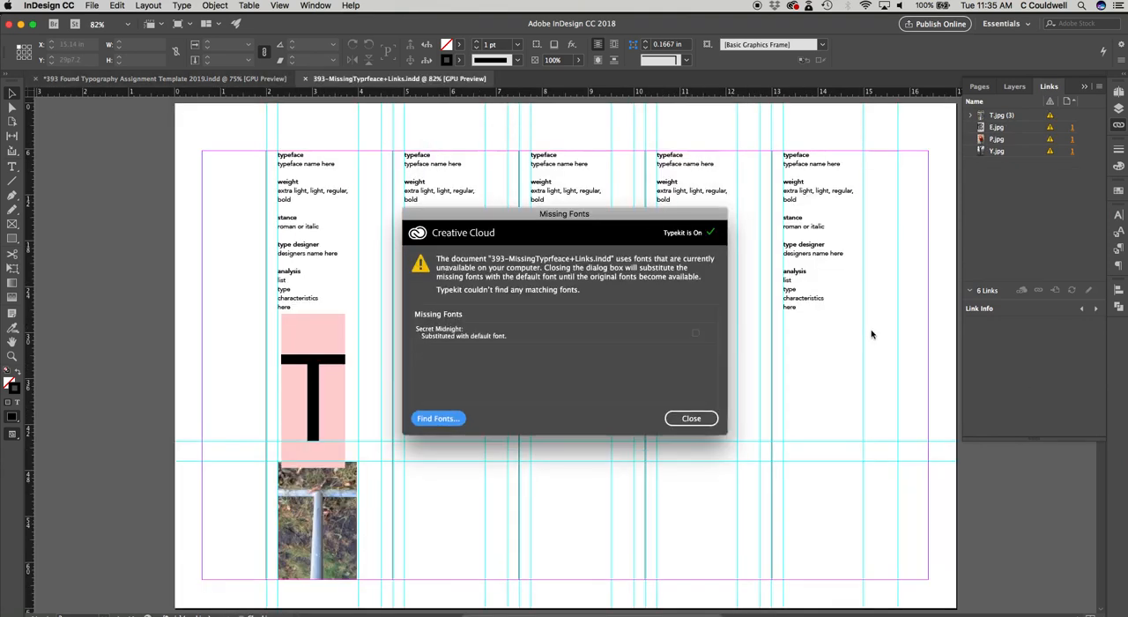
pyautogui.click(681, 418)
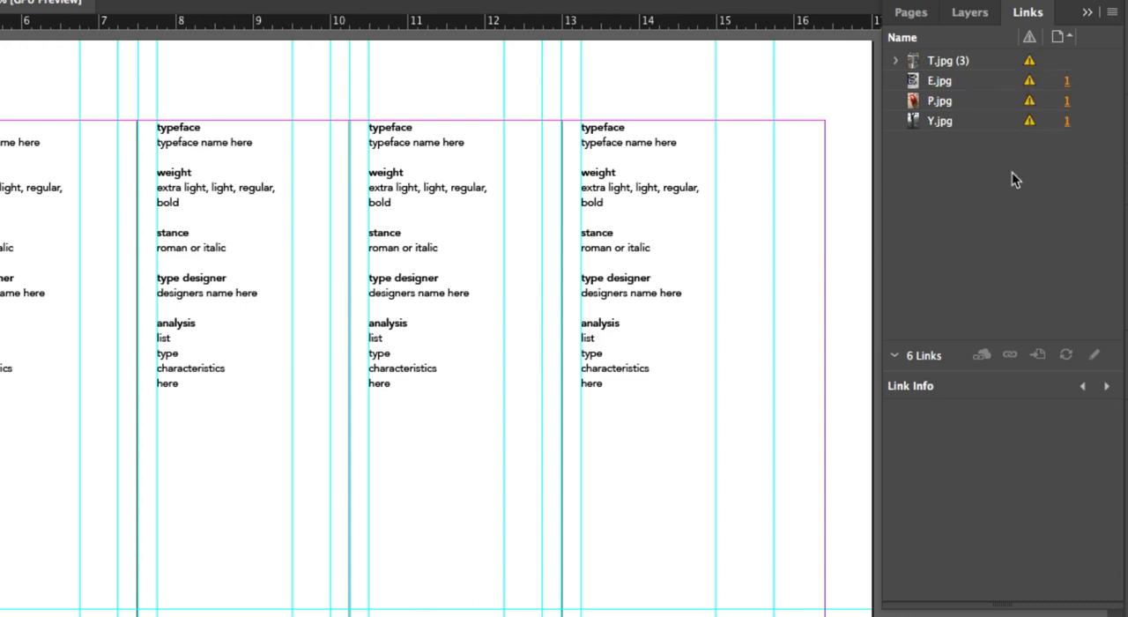
# Step: Relink the modified T.jpg image to the T.jpg file in the images folder
pyautogui.click(942, 63)
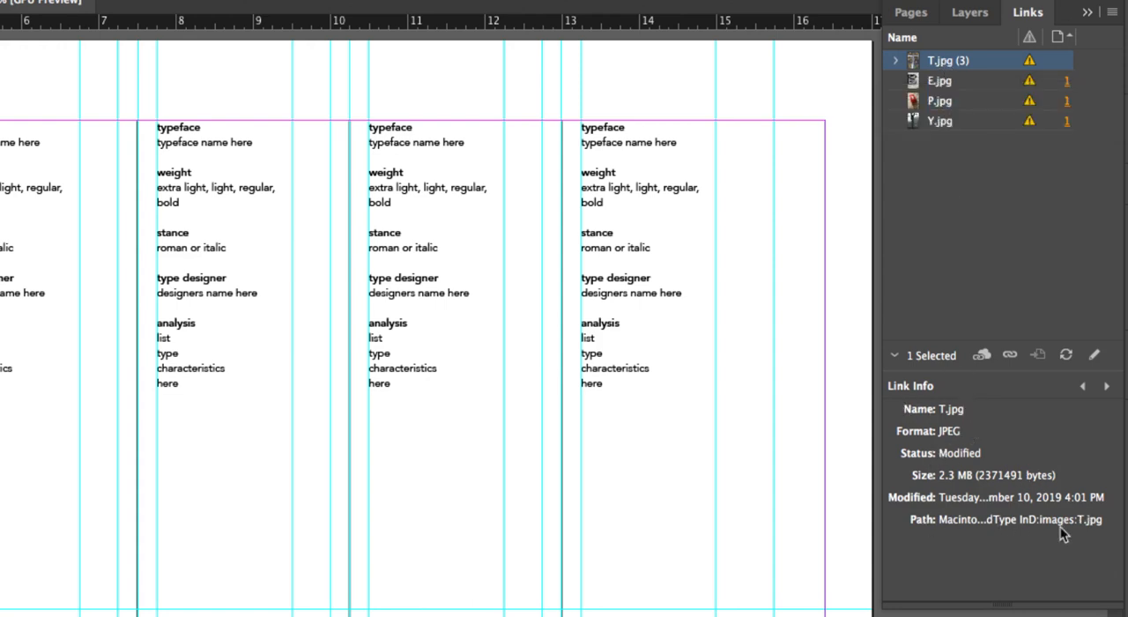
pyautogui.click(1011, 362)
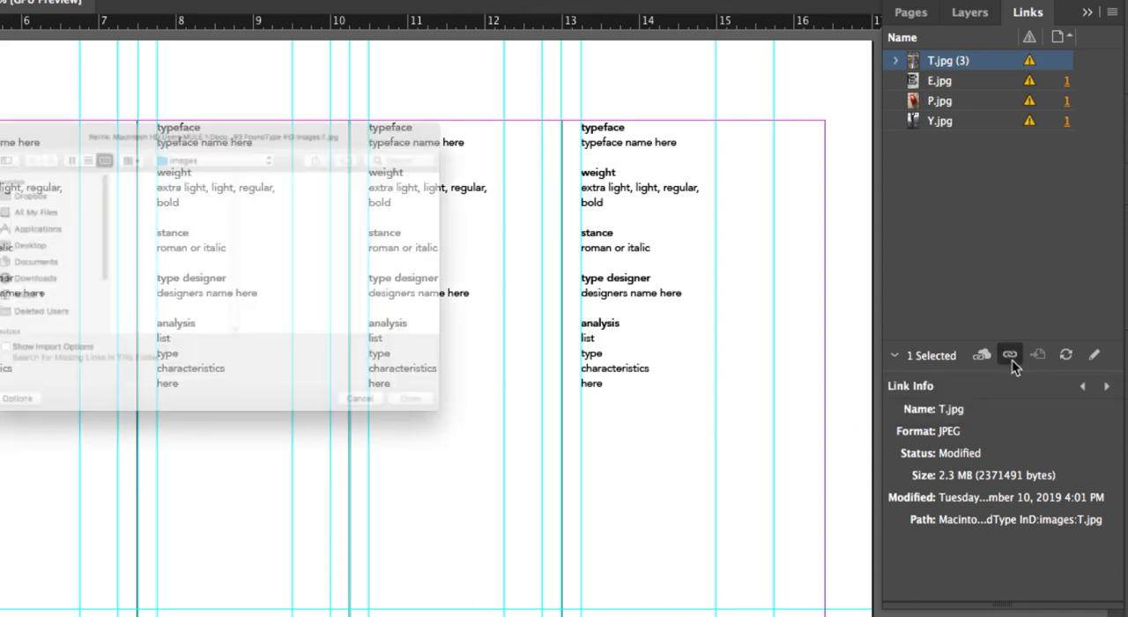
pyautogui.click(89, 180)
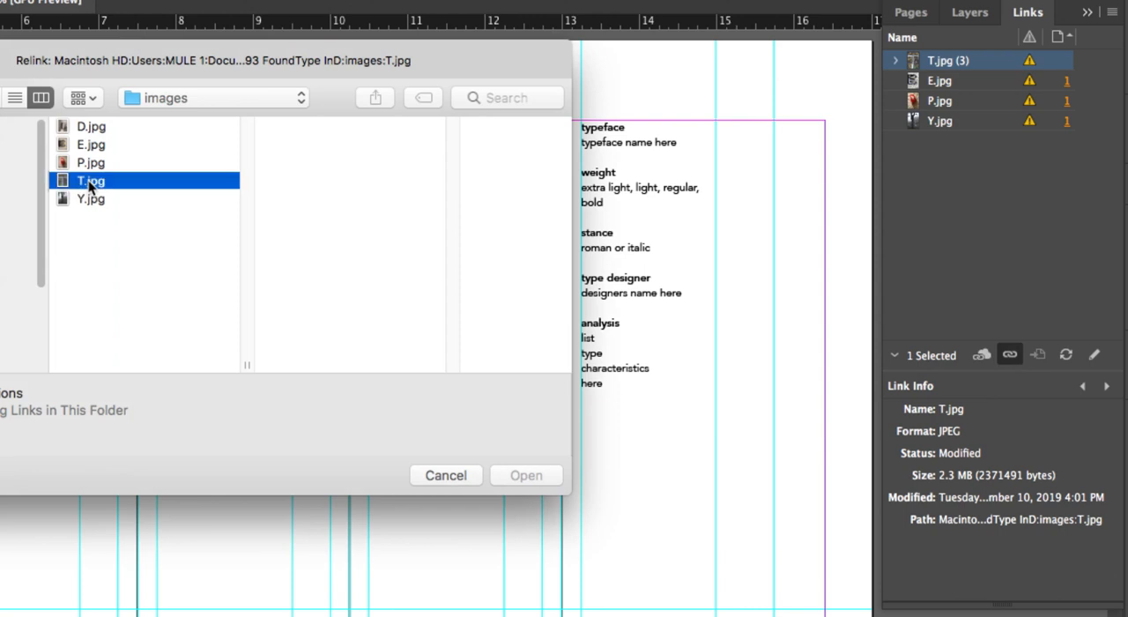
pyautogui.click(525, 476)
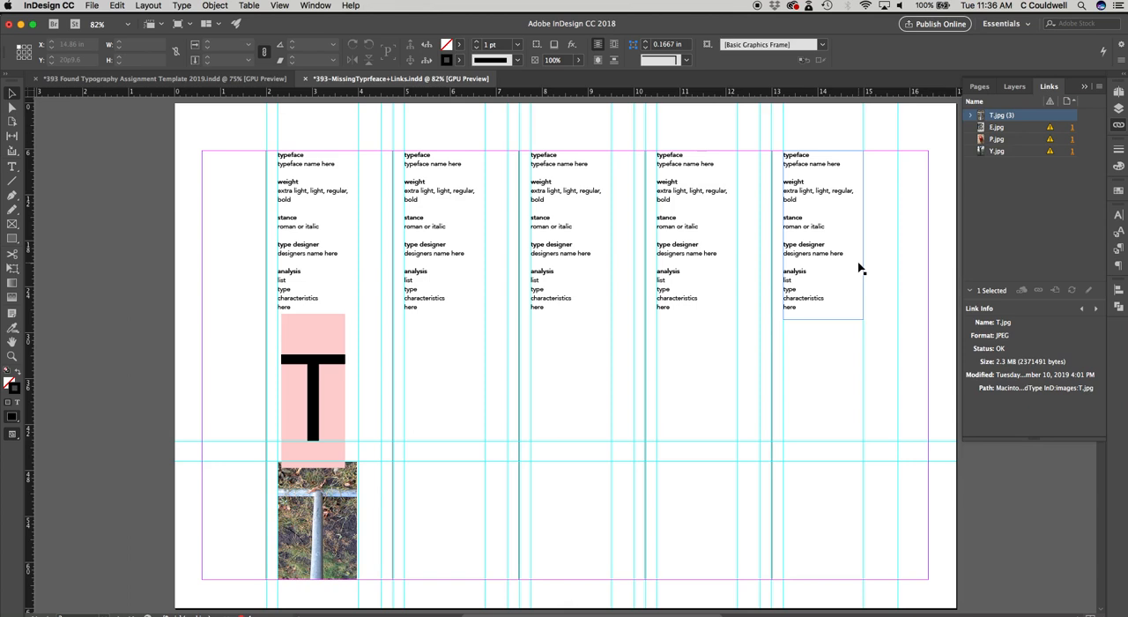
# Step: Return to the 393 Found Typography Assignment Template 2019 document and delete page 3 along with its objects
pyautogui.click(172, 189)
pyautogui.click(114, 79)
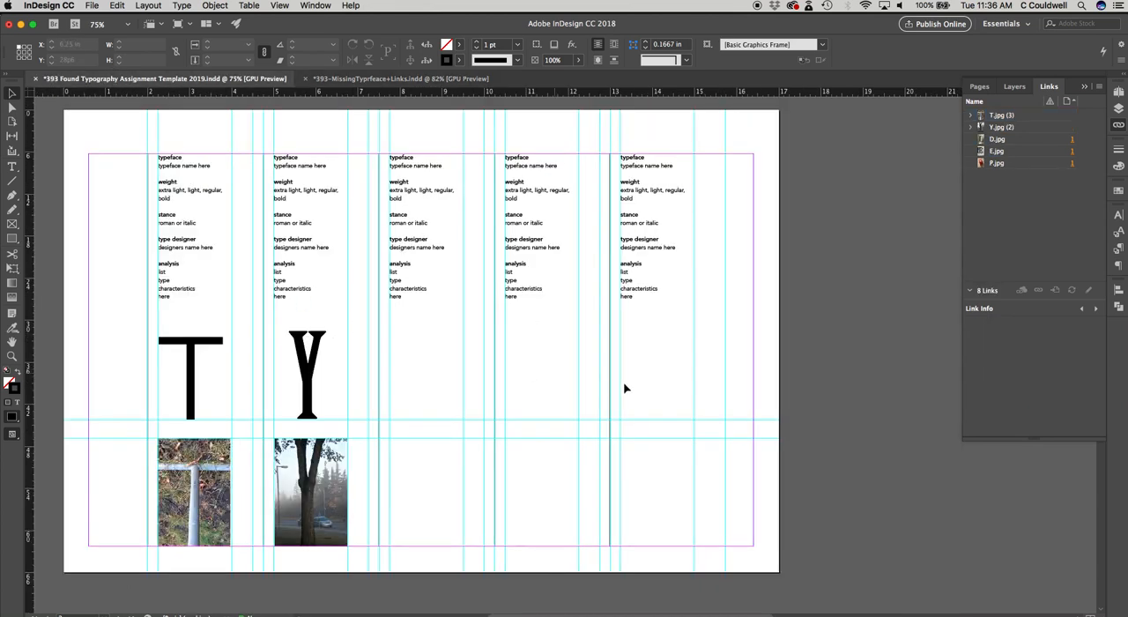
pyautogui.scroll(5, 602, 396)
pyautogui.scroll(-10, 601, 400)
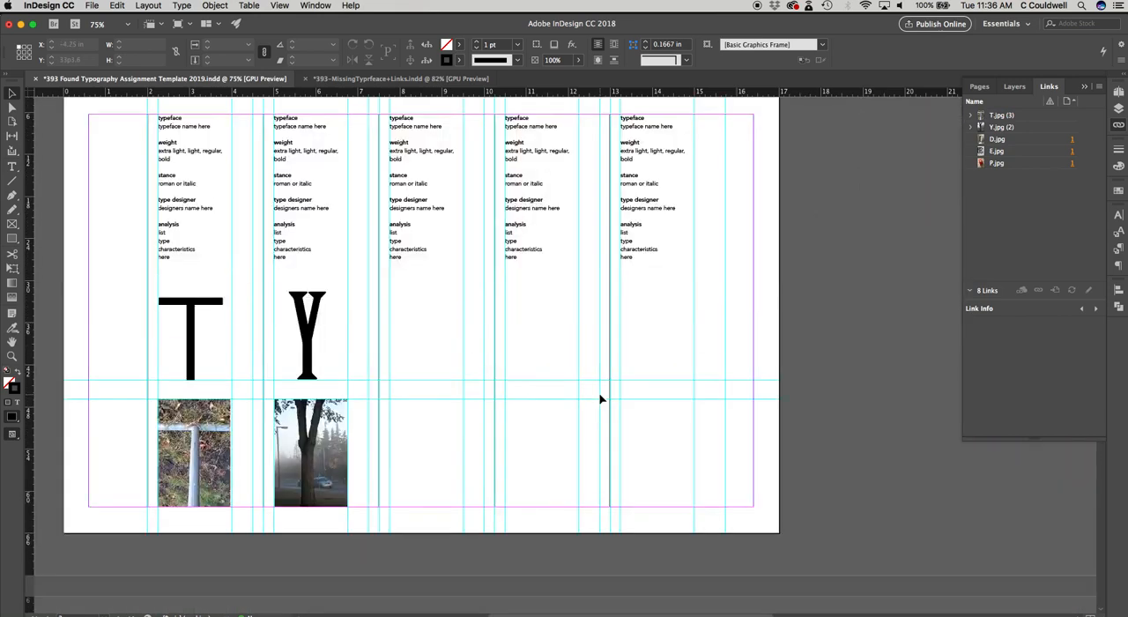
pyautogui.click(980, 86)
pyautogui.moveTo(980, 128); pyautogui.dragTo(1011, 262)
pyautogui.rightClick(1012, 263)
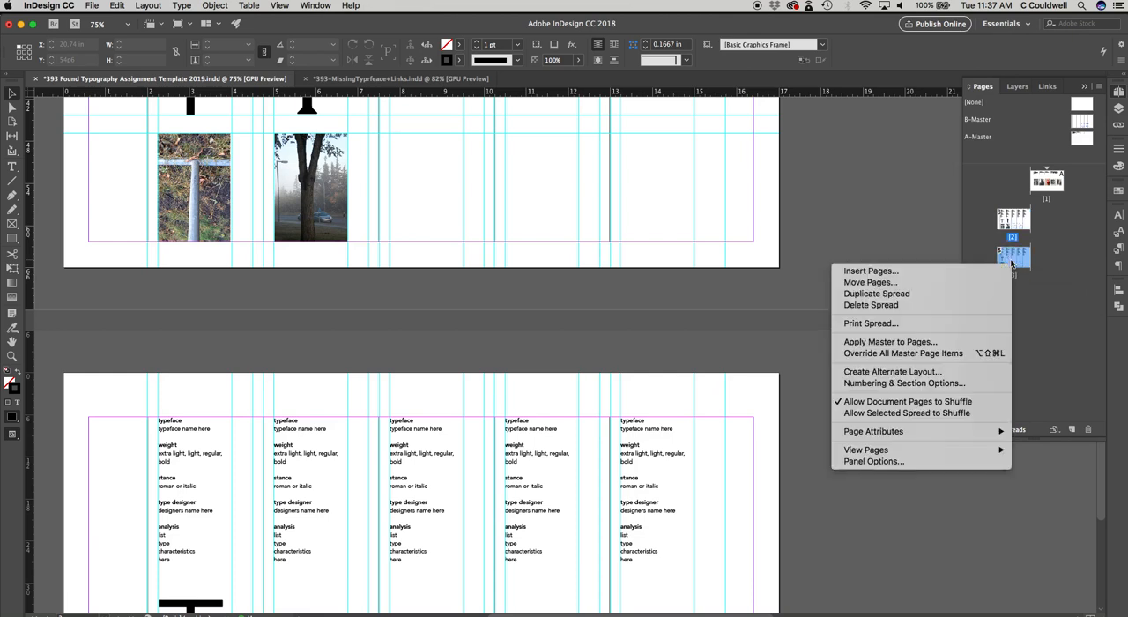
pyautogui.click(1004, 304)
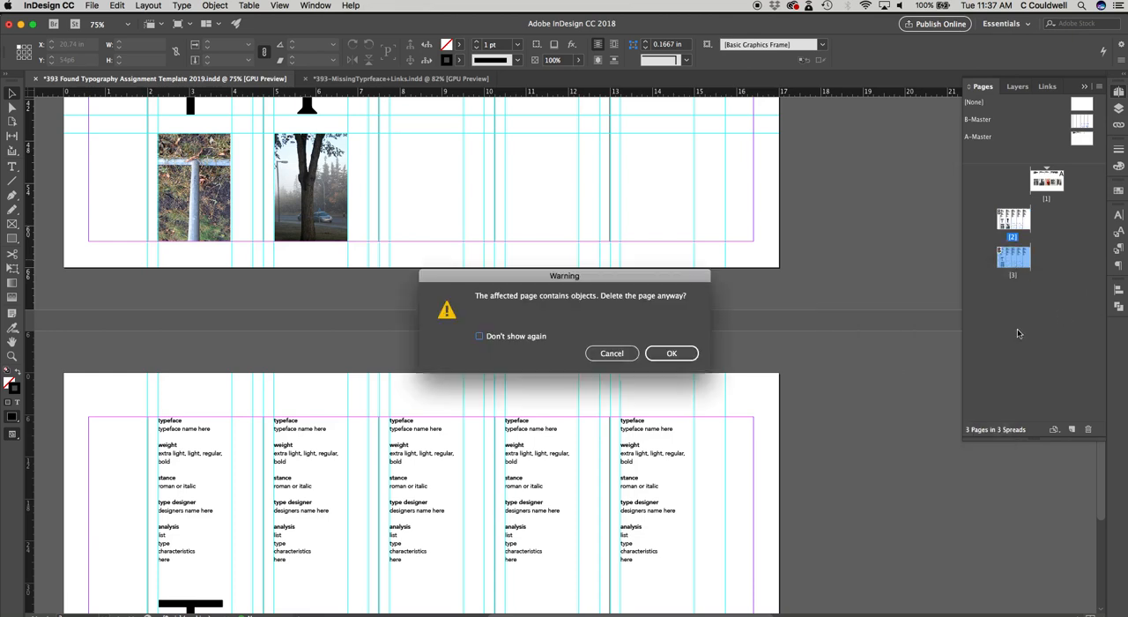
pyautogui.click(672, 354)
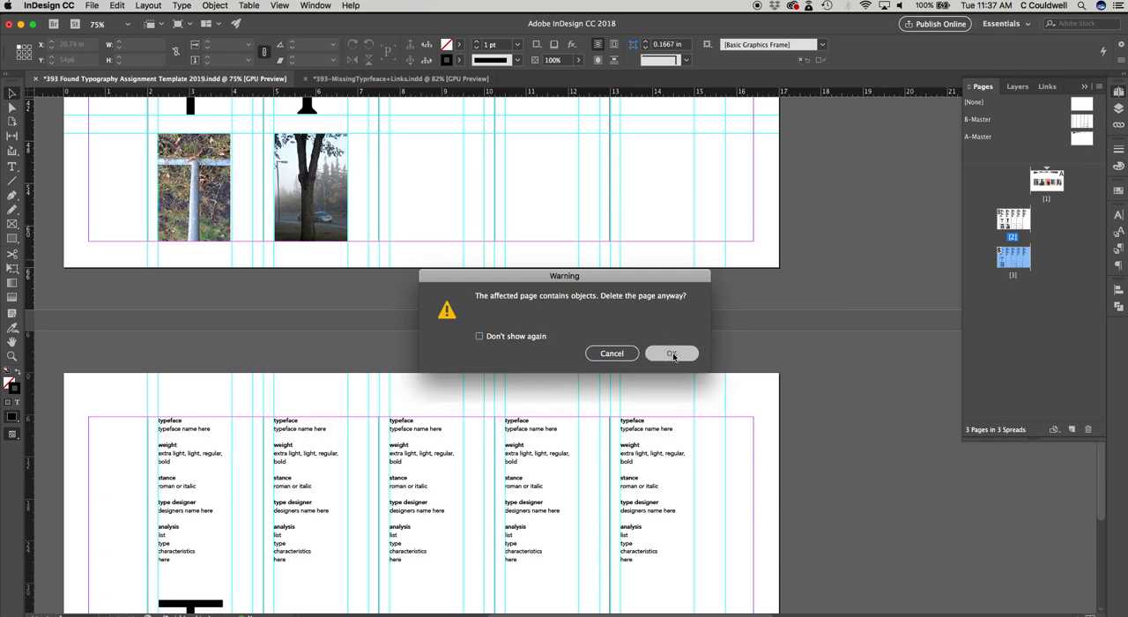
# Step: Export all pages as Adobe PDF (Print) to the 393 FoundType InD folder, keeping the modified High Quality Print preset
pyautogui.scroll(8, 659, 350)
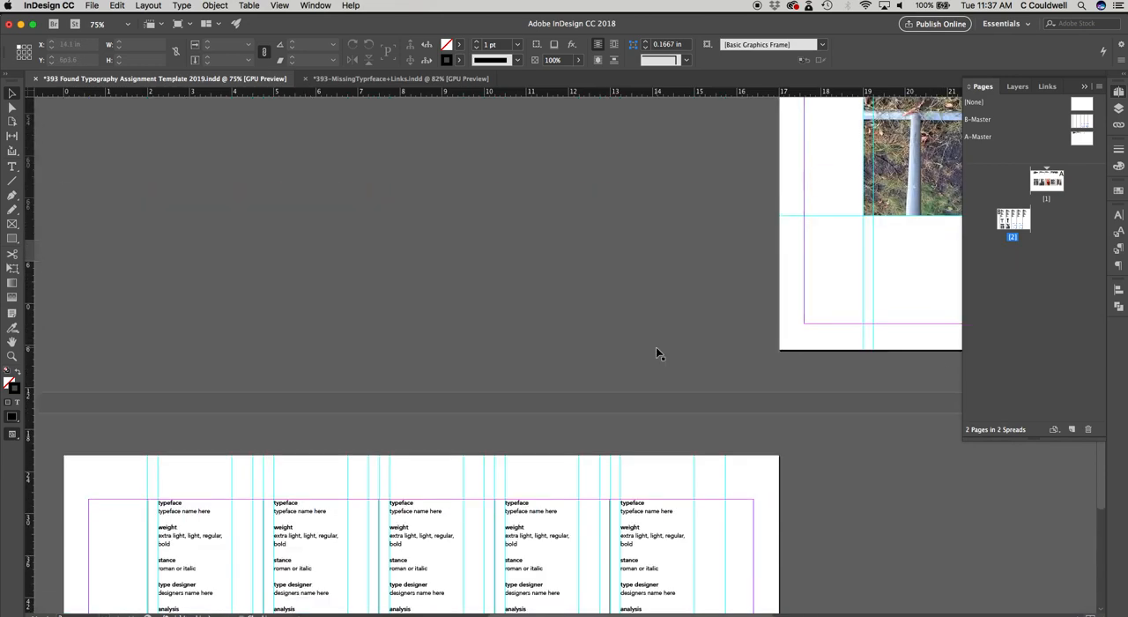
pyautogui.scroll(5, 656, 349)
pyautogui.scroll(-10, 657, 349)
pyautogui.scroll(1, 657, 350)
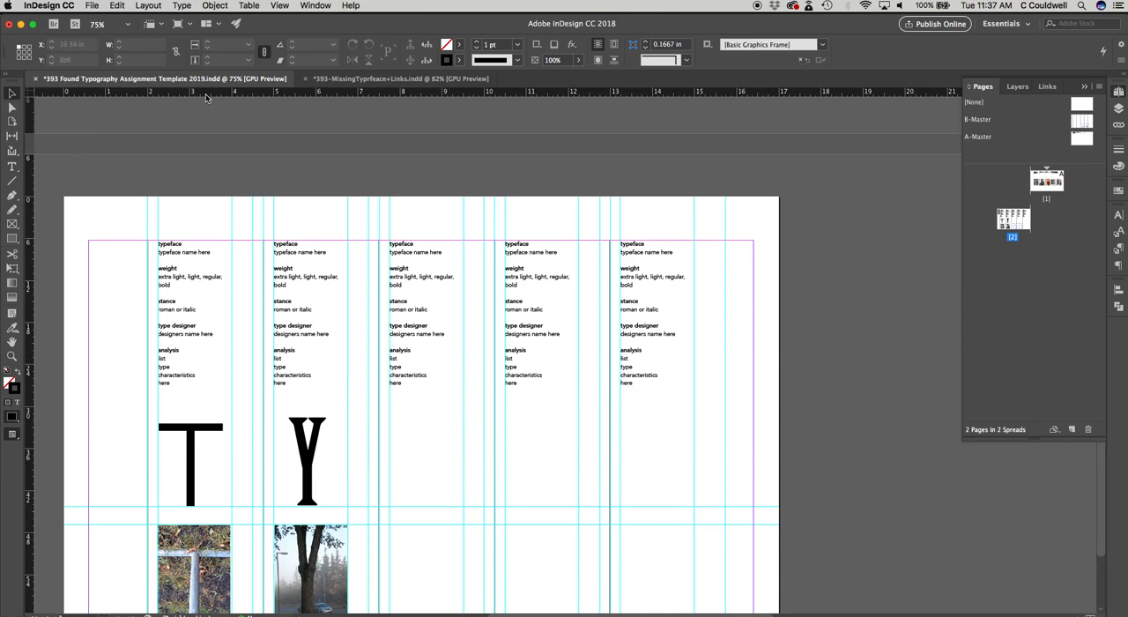
pyautogui.click(93, 7)
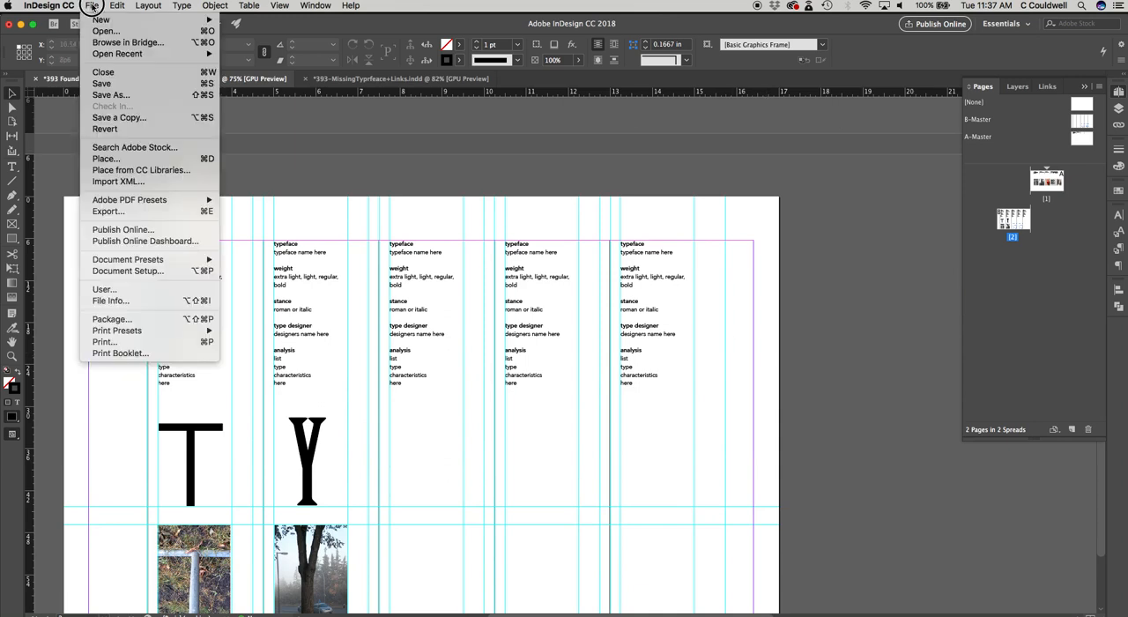
pyautogui.click(108, 212)
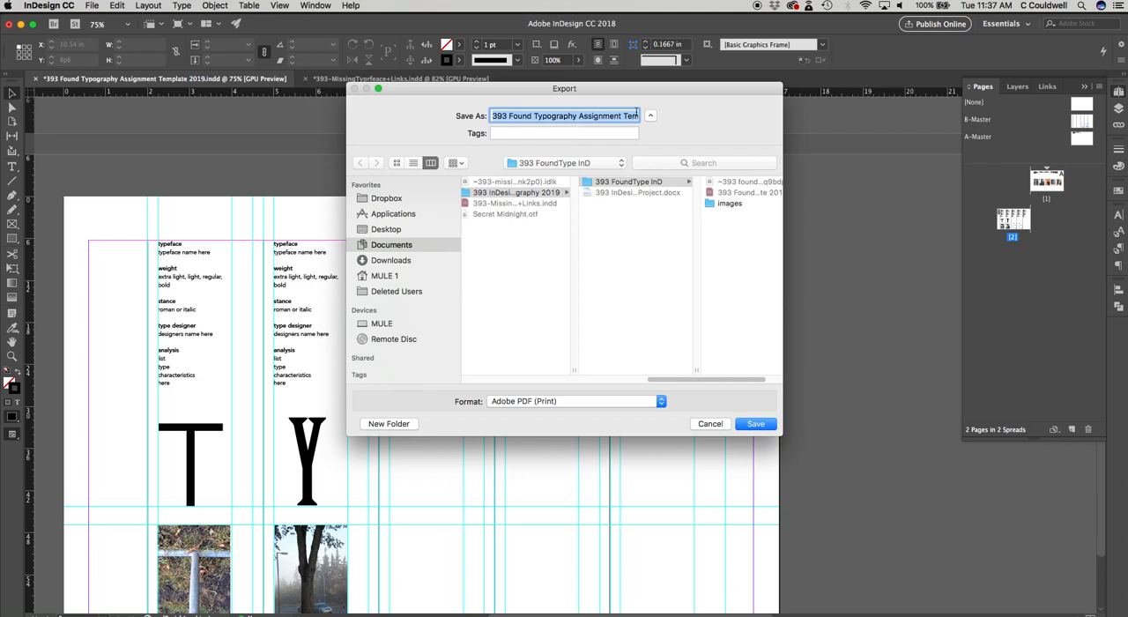
pyautogui.click(749, 426)
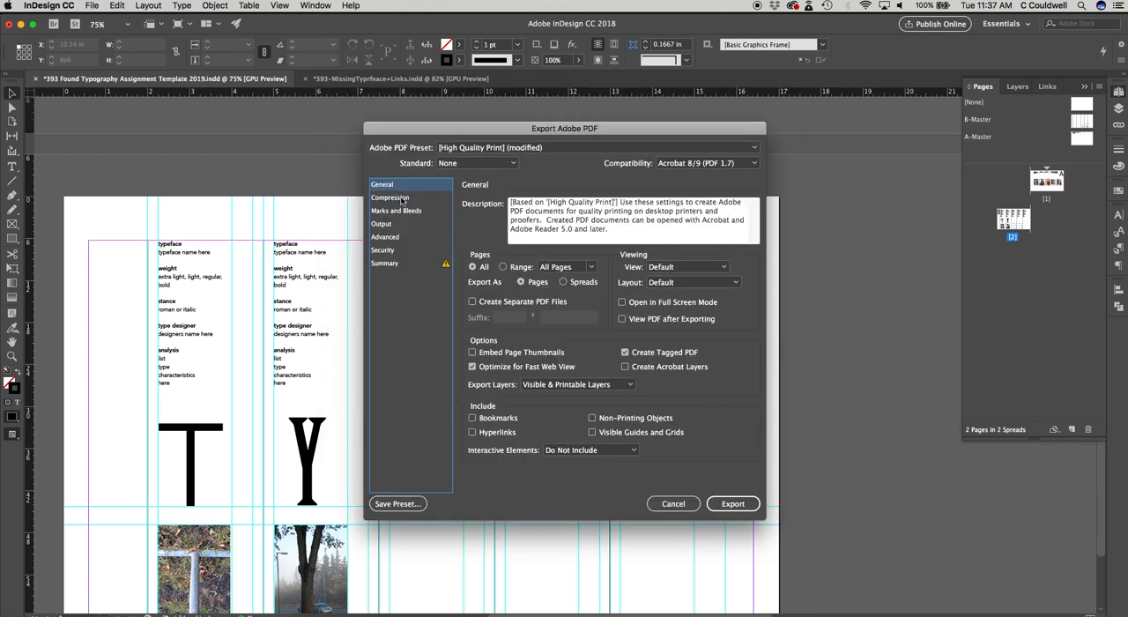
pyautogui.click(384, 265)
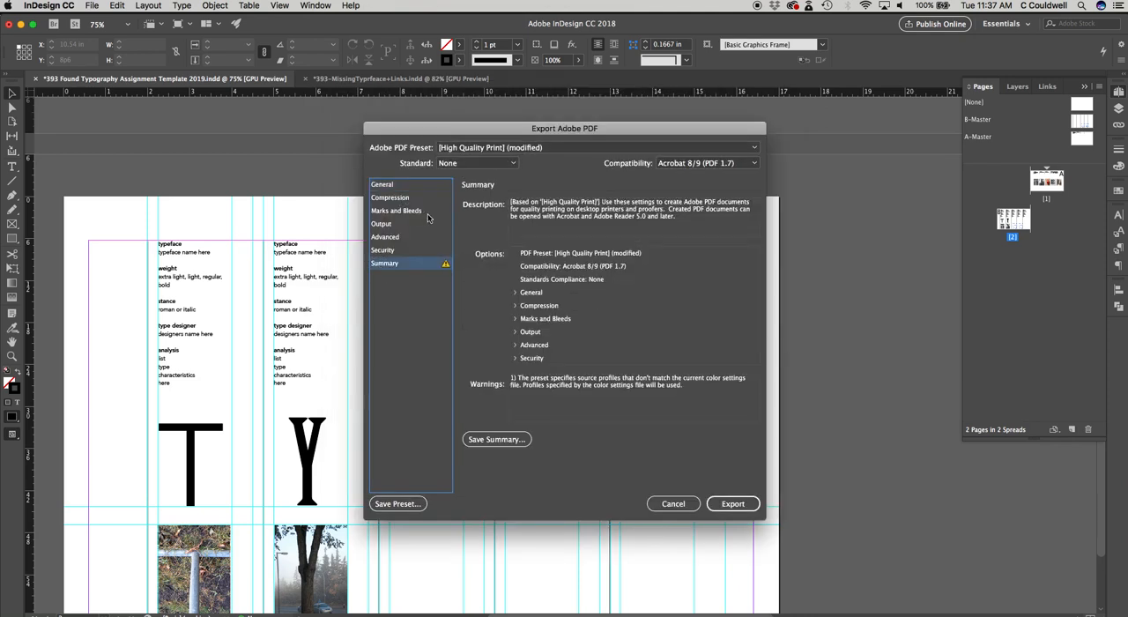
pyautogui.click(383, 185)
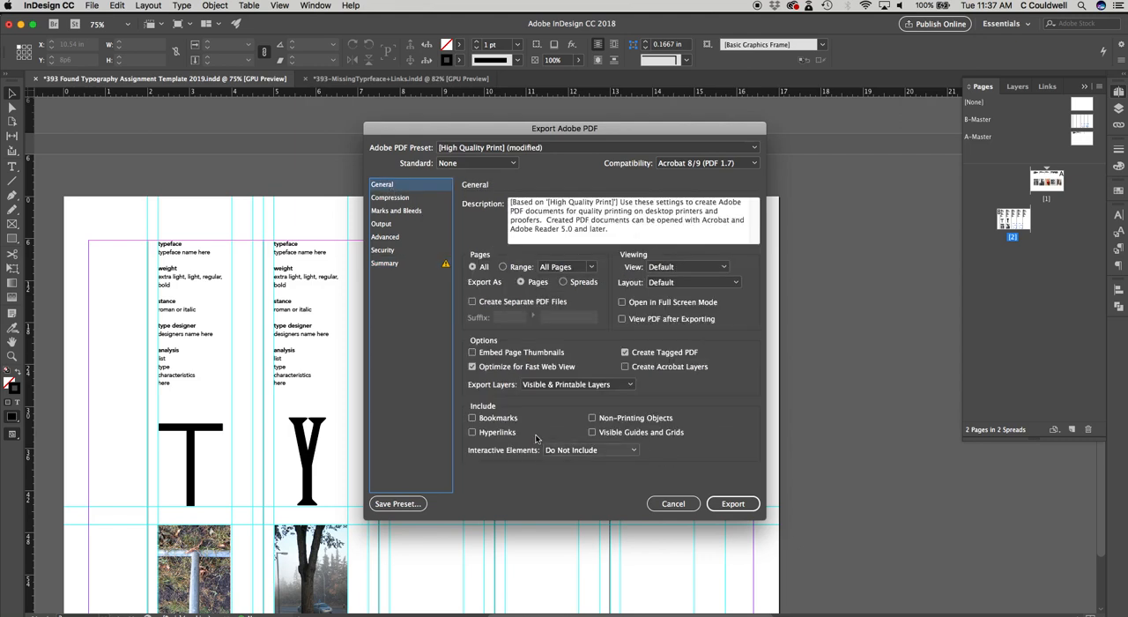
pyautogui.click(724, 507)
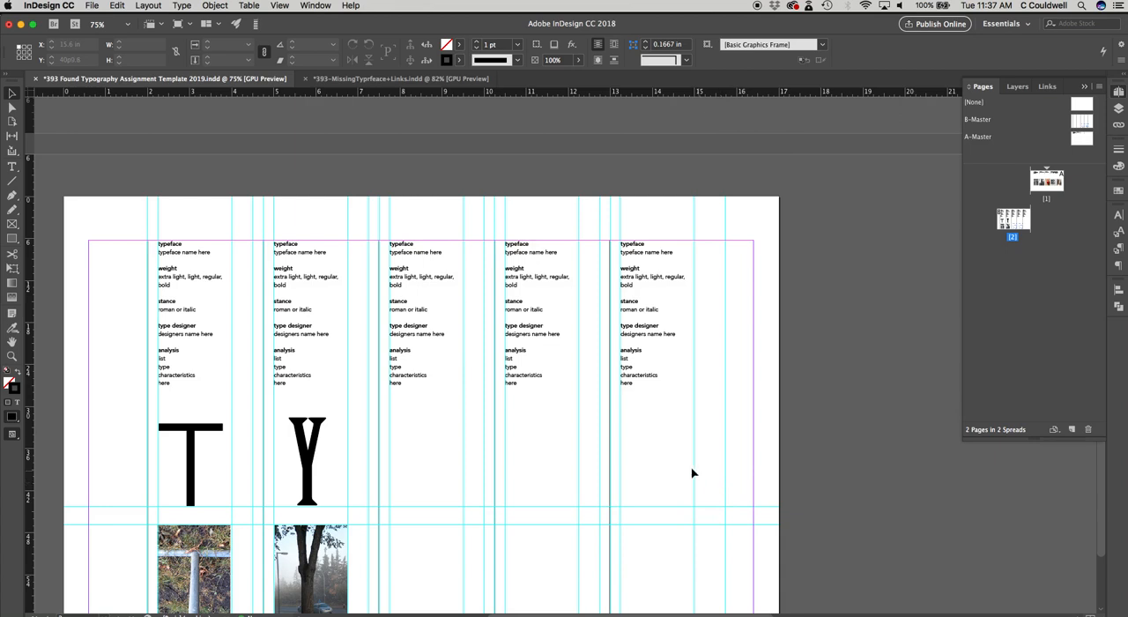
pyautogui.scroll(-3, 693, 468)
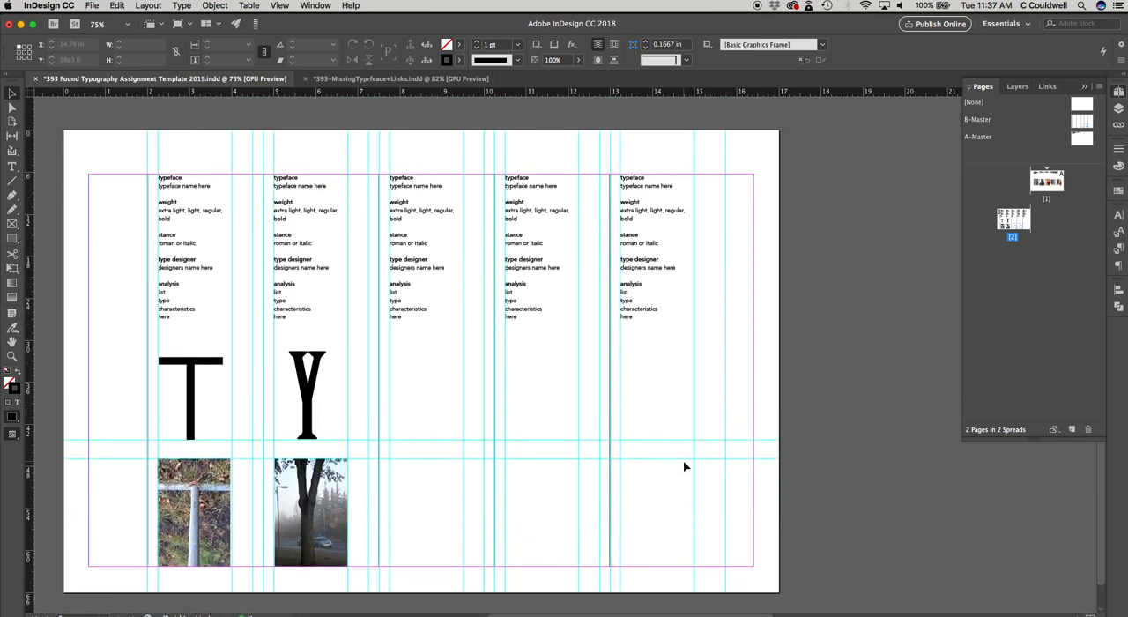